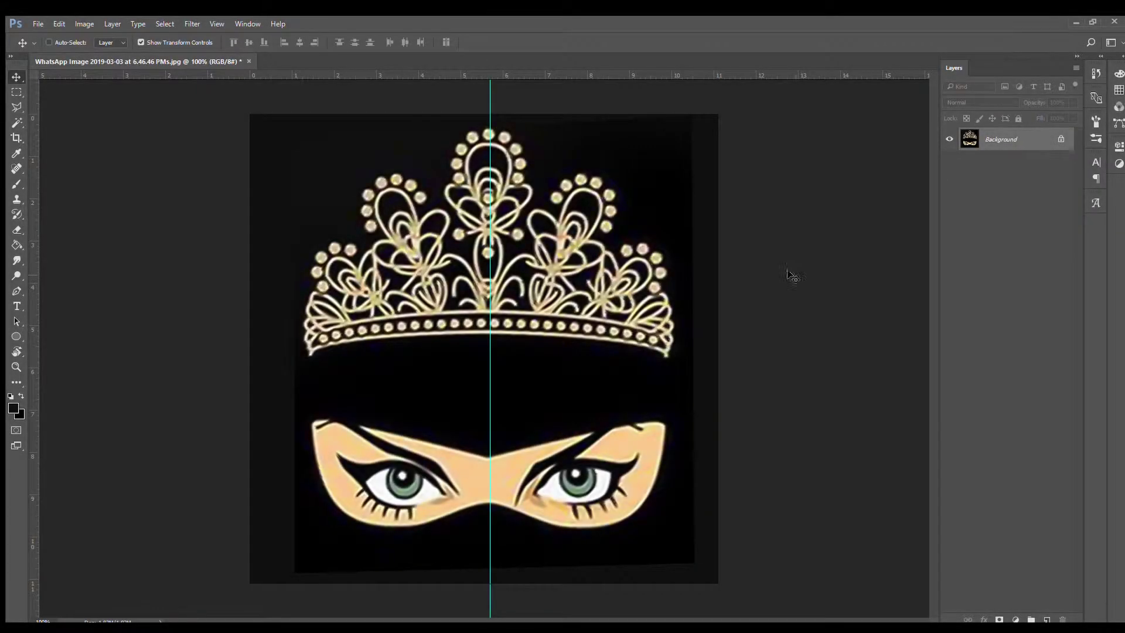
Step: Pen-trace a shape over the eye opening's right half, fill it with sampled skin tone, then hide it
scroll(606, 498, "up", 1)
scroll(607, 499, "up", 1)
key("p")
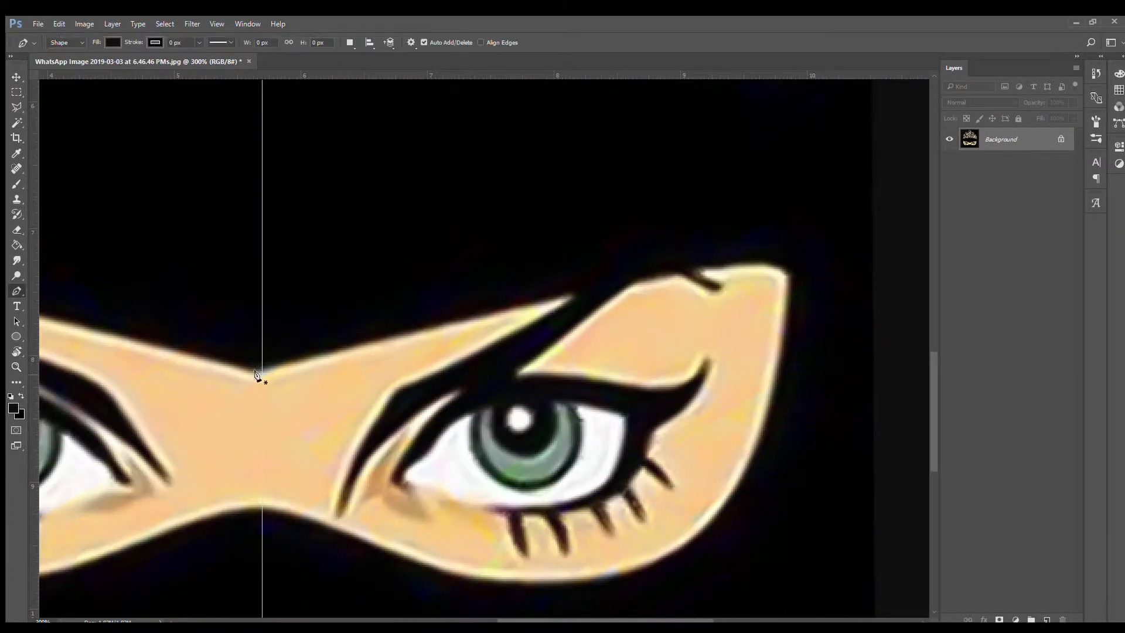
left_click(262, 371)
left_click(262, 505)
left_click(362, 540)
left_click_drag(761, 435, 827, 217)
left_click_drag(629, 280, 467, 313)
left_click(262, 371)
left_click(112, 42)
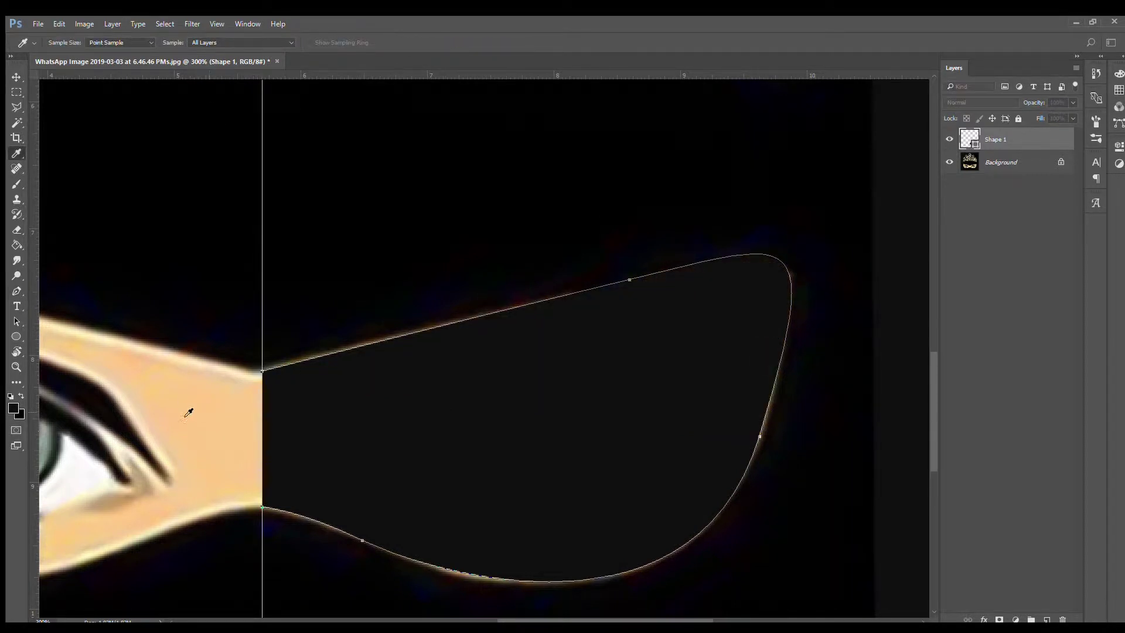
left_click(188, 410)
left_click(950, 139)
Step: Outline the right eyebrow's top edge, dropping the shape to 12% opacity for tracing
left_click_drag(393, 393, 354, 434)
left_click(339, 515)
left_click(586, 286)
left_click(692, 265)
left_click(725, 289)
key("1")
key("2")
Step: Trace back along the brow's lower edge and close the eyebrow shape
left_click(686, 276)
left_click(636, 287)
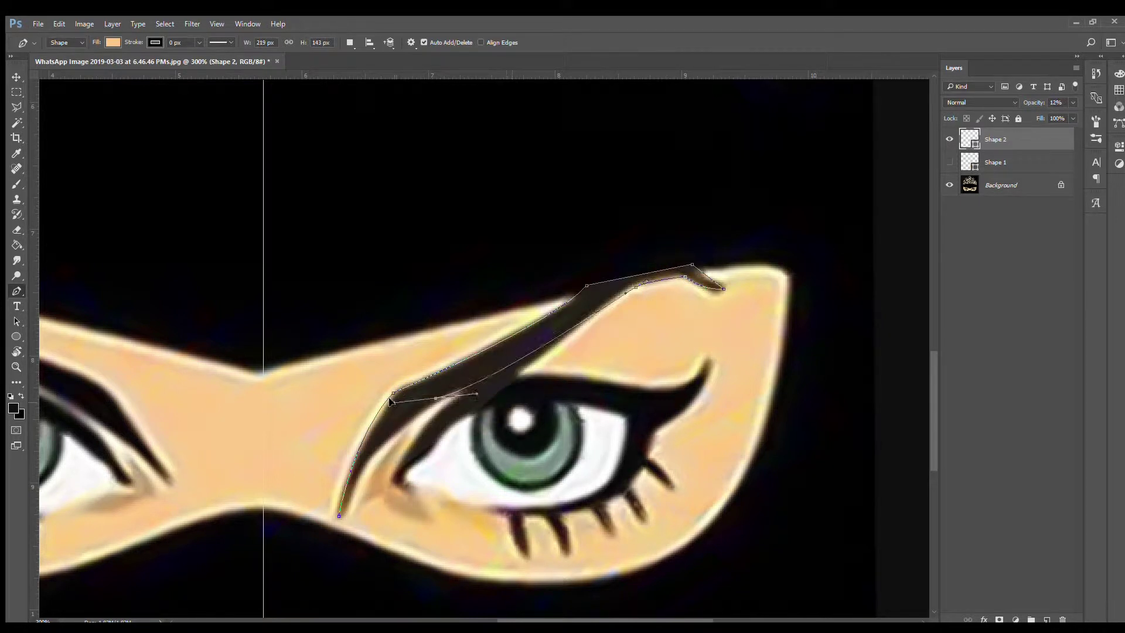
left_click(515, 371)
left_click(419, 411)
left_click(358, 476)
mouse_move(339, 516)
left_mouse_down()
mouse_move(327, 502)
mouse_move(339, 516)
left_mouse_up()
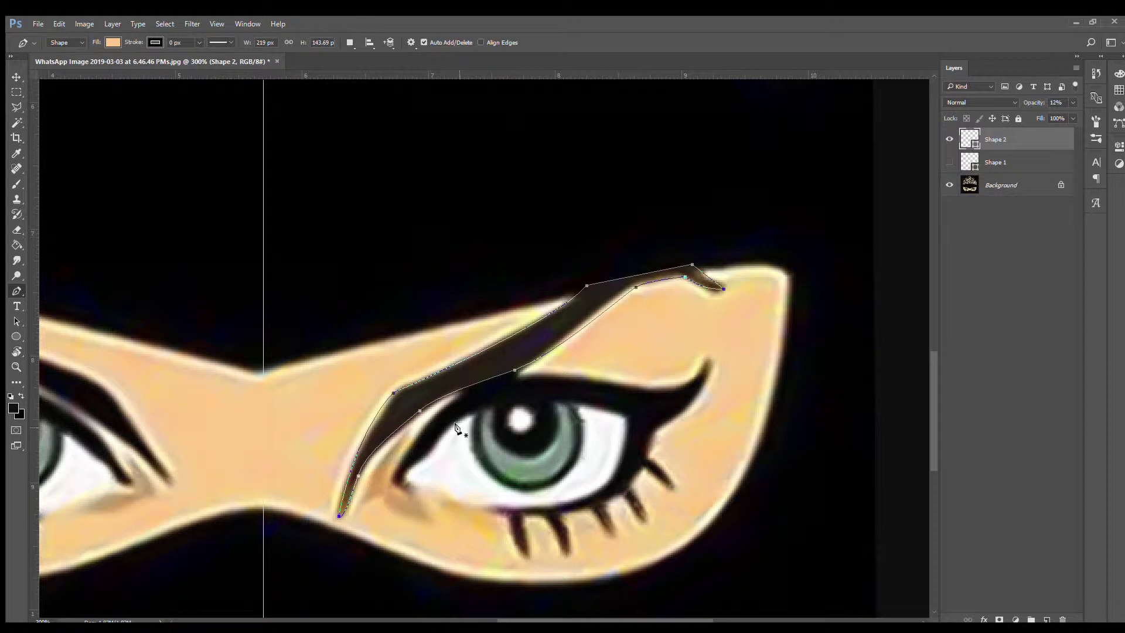
key("Return")
left_click(391, 484)
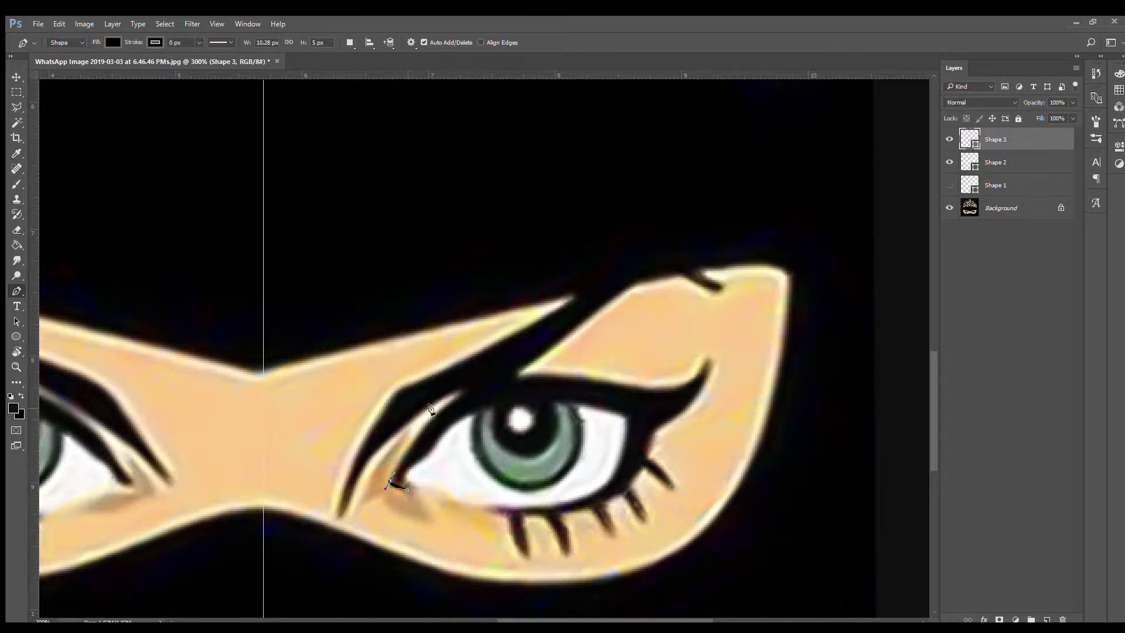
Step: Trace the eyeliner along the lid, around the flick and the outer lash tips
left_click_drag(487, 381, 549, 366)
left_click_drag(655, 389, 670, 384)
left_click(709, 362)
left_click_drag(659, 425, 646, 432)
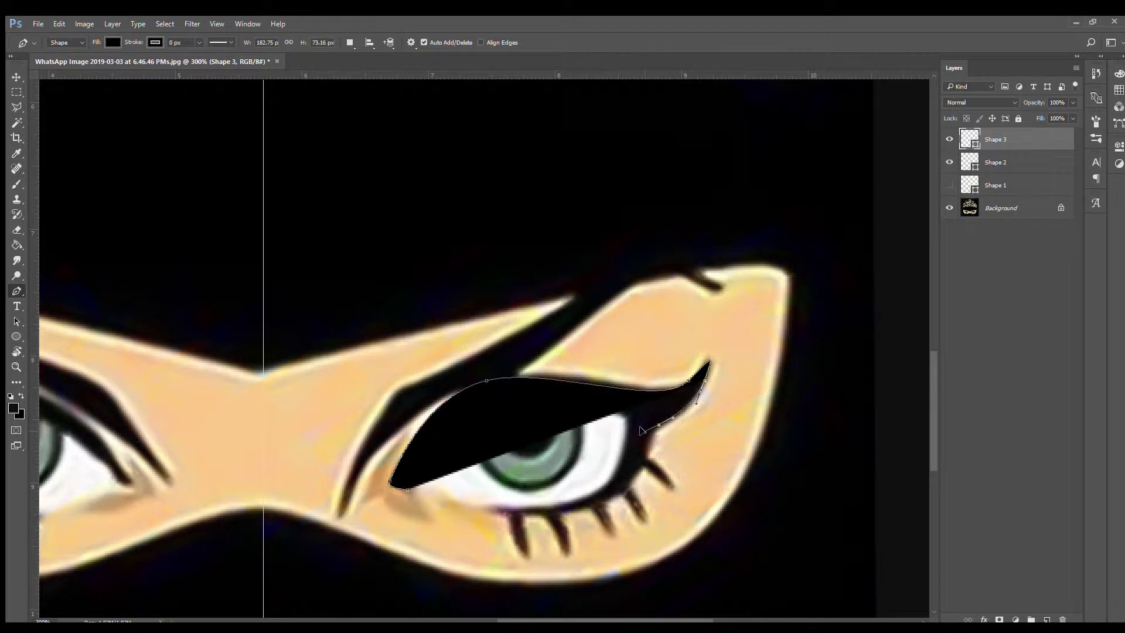
left_click(649, 458)
left_click(673, 489)
left_click(645, 473)
left_click(647, 522)
left_click(615, 496)
Step: Trace the lower lash line toward the inner corner at 9% shape opacity
left_click(616, 537)
left_click(606, 505)
left_click(593, 510)
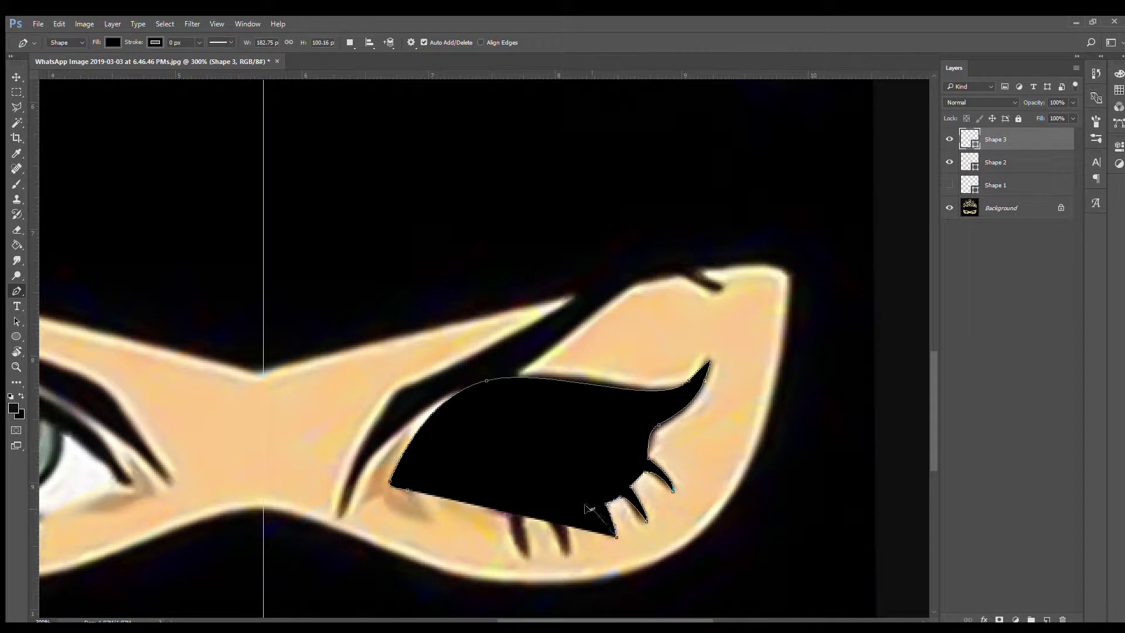
left_click(565, 553)
left_click(543, 516)
left_click(532, 560)
left_click(522, 516)
key("0")
key("9")
left_click(483, 510)
Step: Close the eyeliner shape along the eyelids and restore it to solid black
left_click(614, 476)
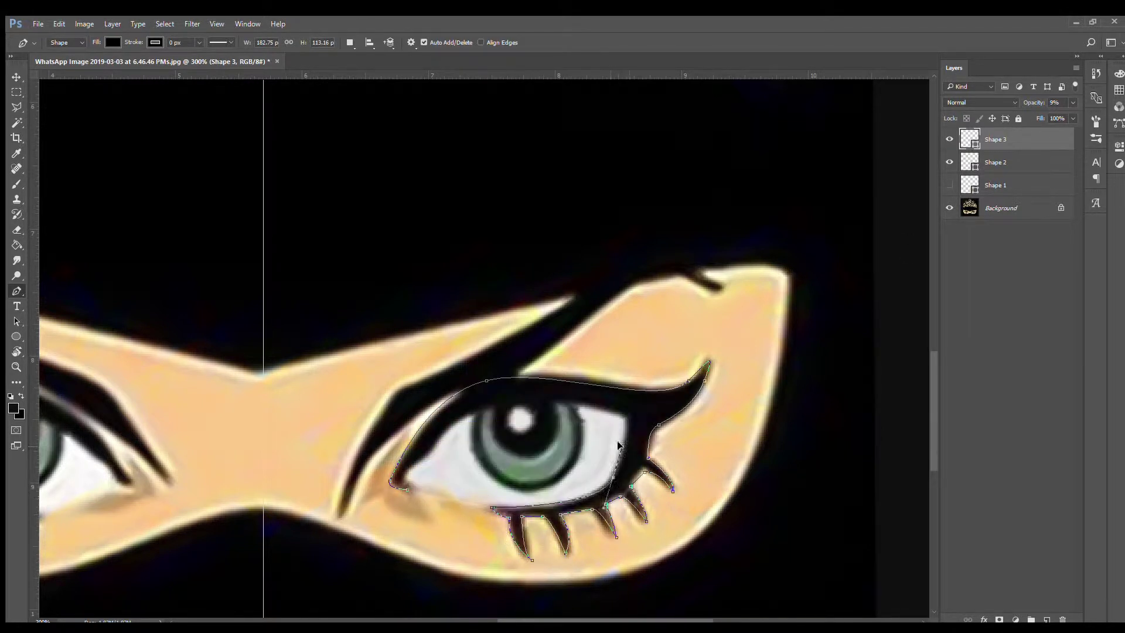
left_click(628, 419)
left_click(465, 418)
left_click(431, 450)
left_click(404, 471)
left_click(391, 476)
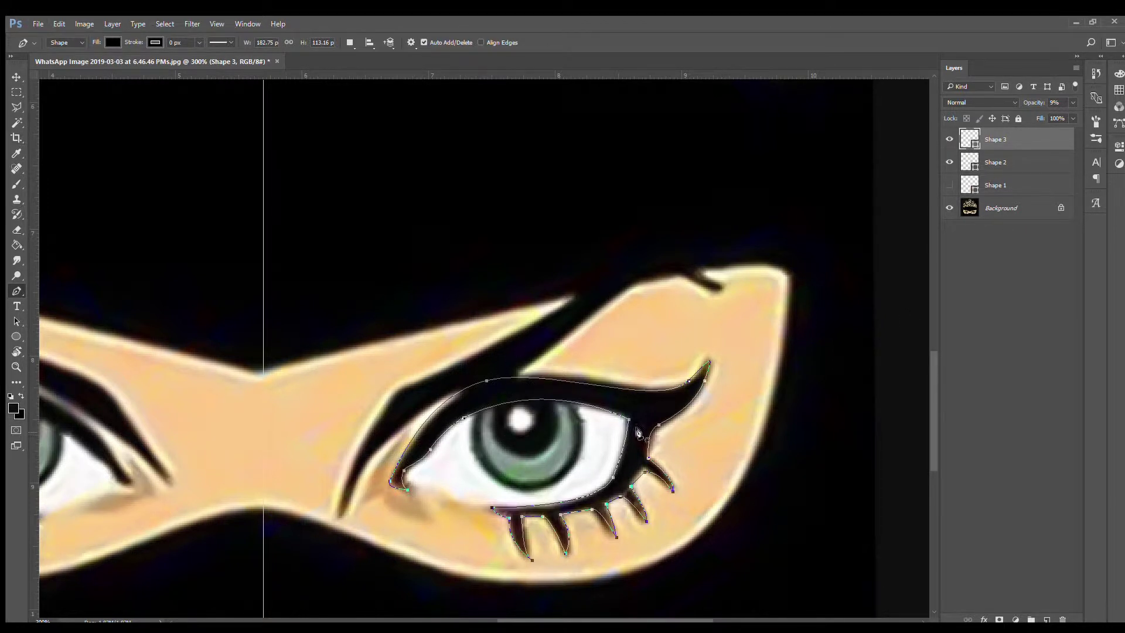
key("0")
Step: Show the skin shape, hide the brow shape, then hide the skin shape again
left_click(950, 184)
left_click(997, 162)
left_click(950, 162)
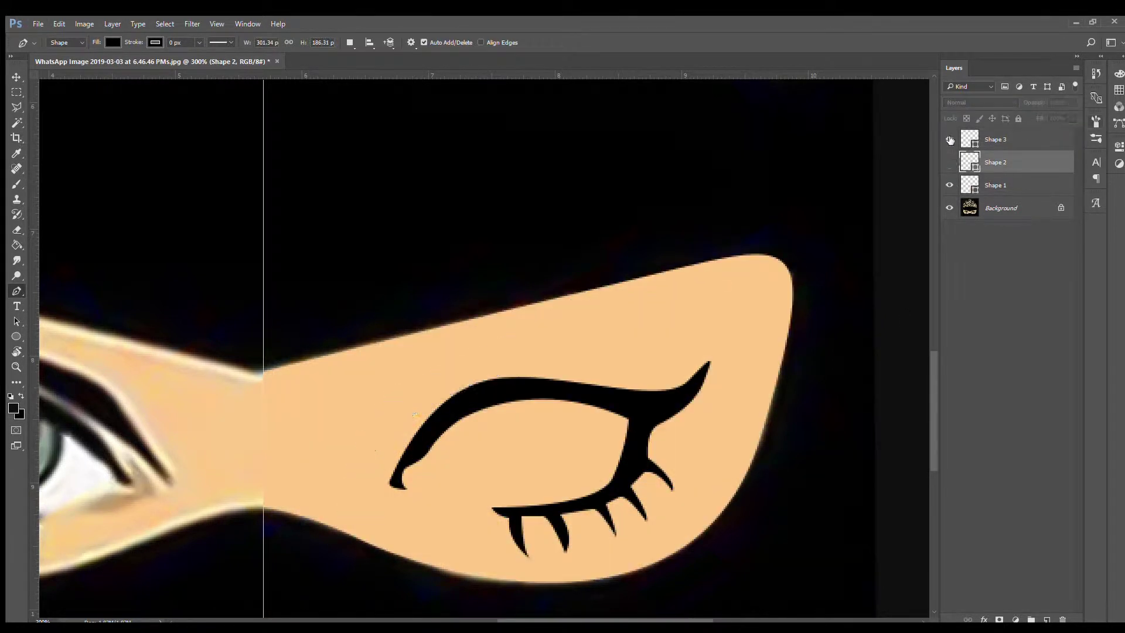
left_click(949, 185)
key("ctrl+plus")
Step: Trace the eyeball from inner to outer corner and fill the shape white
left_click(351, 483)
left_click_drag(524, 520, 598, 511)
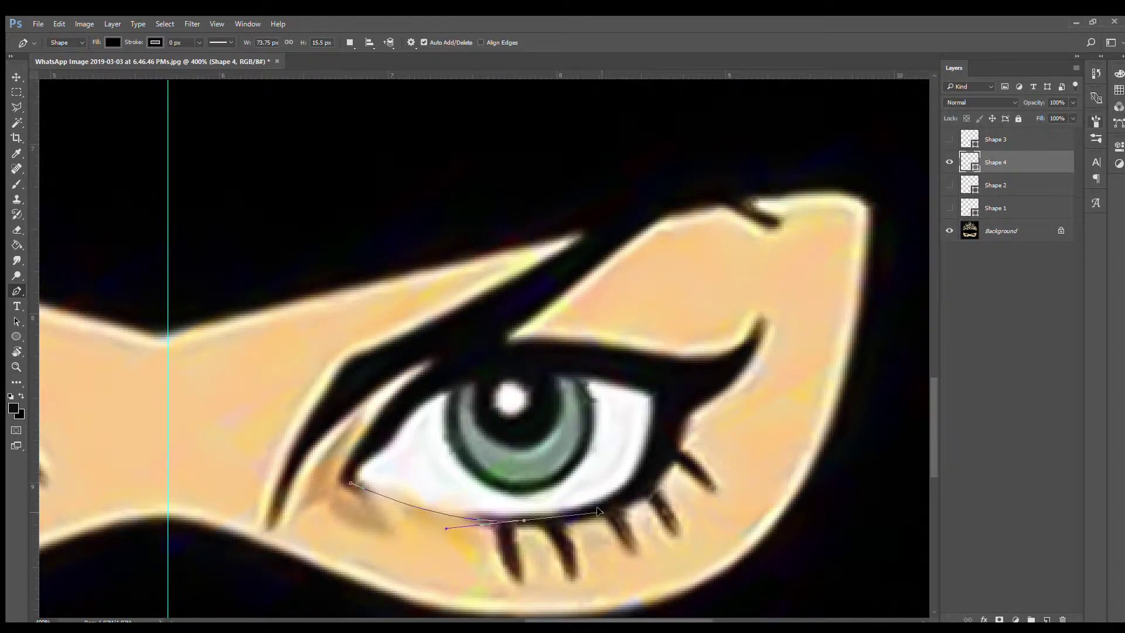
left_click(667, 420)
left_click_drag(672, 392, 683, 327)
left_click_drag(636, 370, 591, 364)
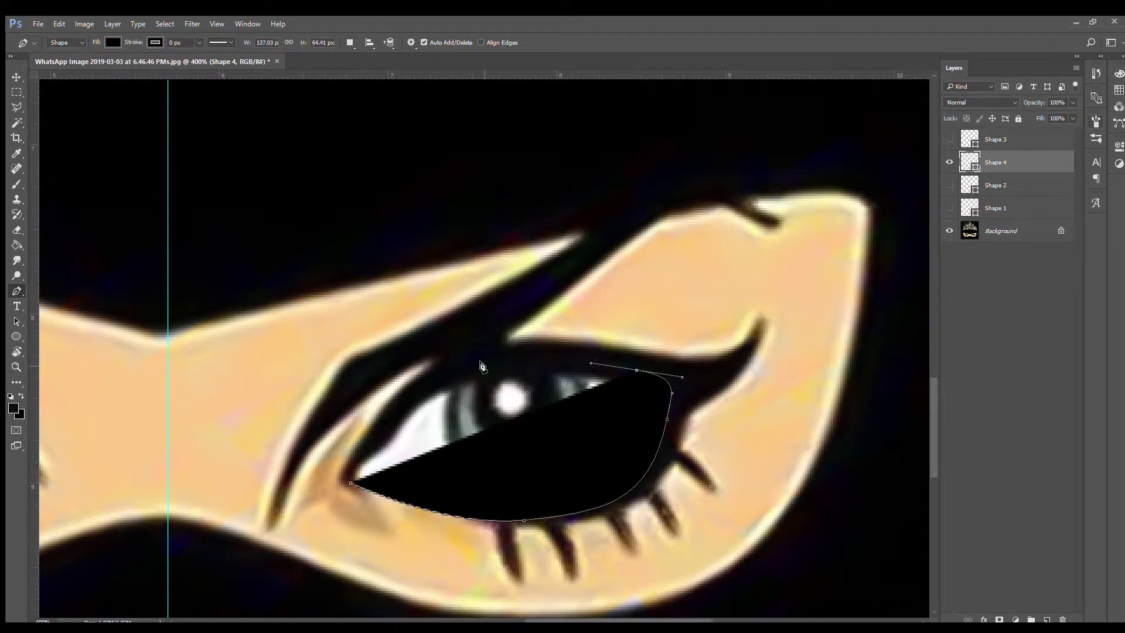
left_click(350, 483)
key("ctrl+BackSpace")
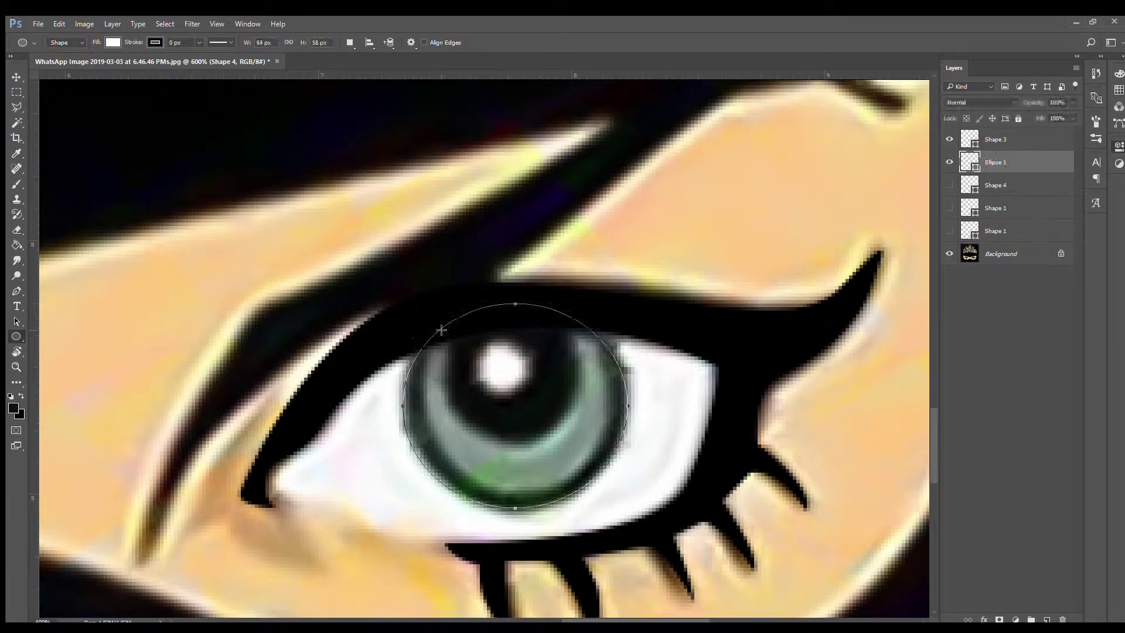
Step: Fill the black ring circle, then duplicate it, shrink the copy and position it over the iris
key("ctrl+t")
key("alt+BackSpace")
key("Return")
key("ctrl+alt+t")
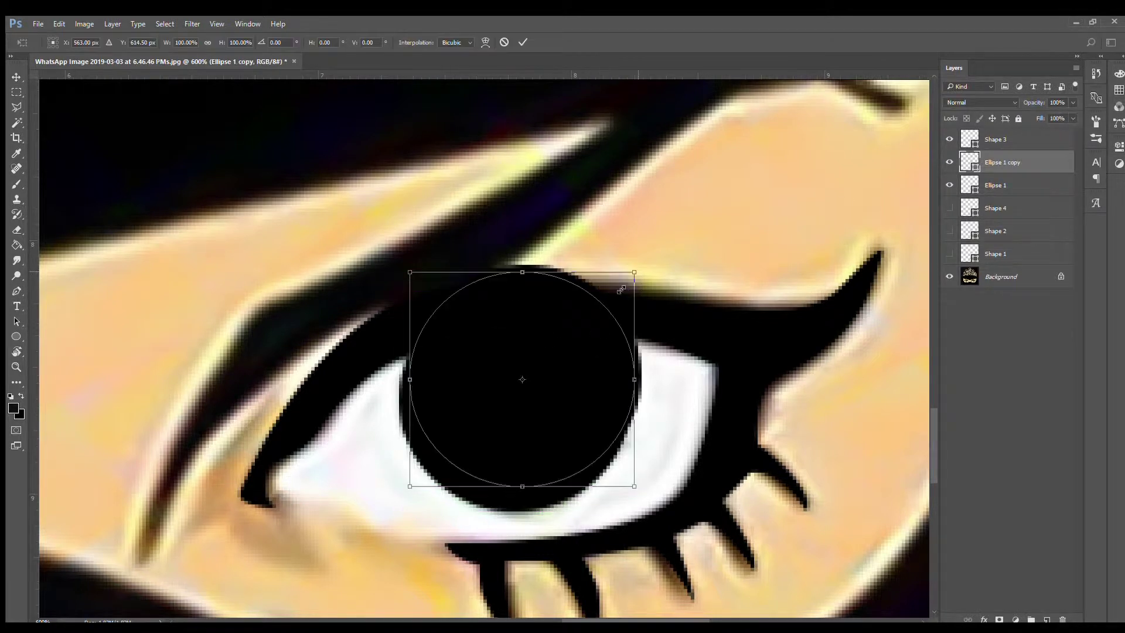
key("Return")
left_click(950, 185)
key("v")
key("p")
mouse_move(522, 379)
left_mouse_down()
mouse_move(659, 400)
mouse_move(527, 379)
left_mouse_up()
Step: Colour the copy iris grey, then duplicate and shrink it into a black pupil
left_click(949, 185)
key("v")
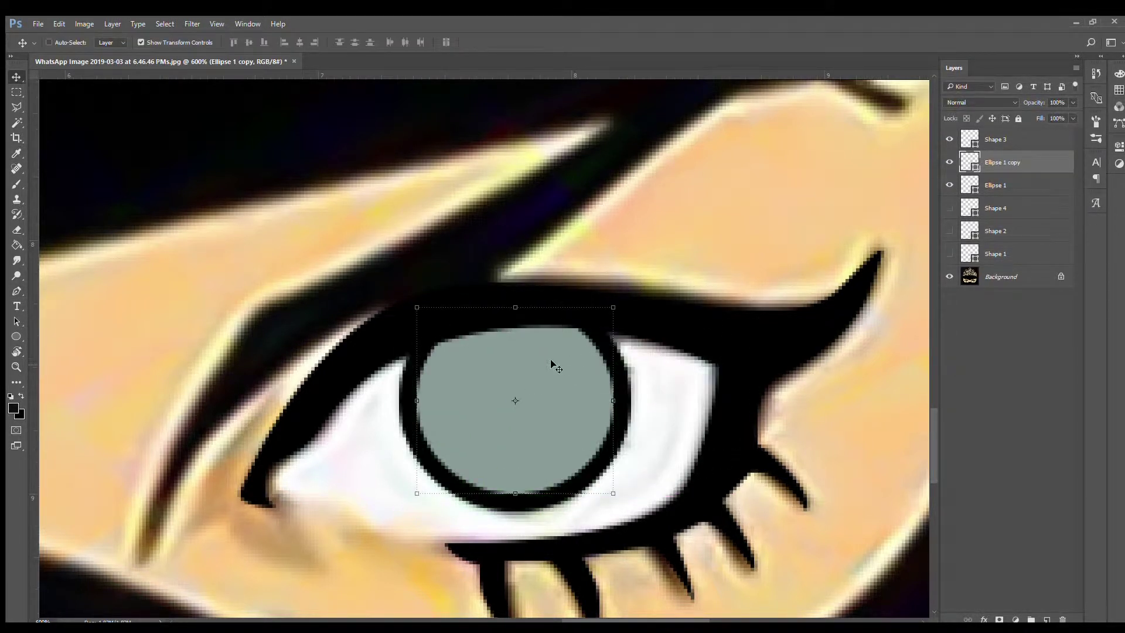
key("Return")
key("ctrl+alt+t")
left_click_drag(417, 307, 456, 346)
left_click(950, 231)
key("Return")
Step: Duplicate the pupil, shrink it into a small highlight and fill it white
key("ctrl+alt+t")
key("ctrl+plus")
left_click_drag(505, 387, 487, 347)
key("Return")
key("ctrl+BackSpace")
Step: Zoom out to 100% to check both eyes in the whole image
key("z")
key("ctrl+minus")
key("ctrl+minus")
key("ctrl+minus")
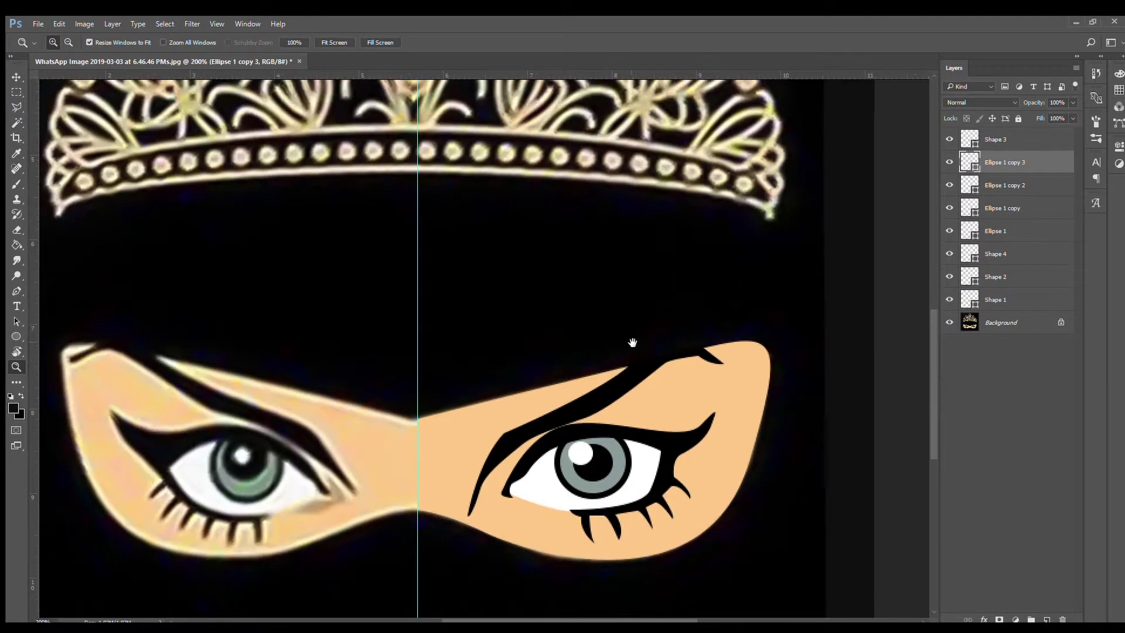
left_click(1003, 185)
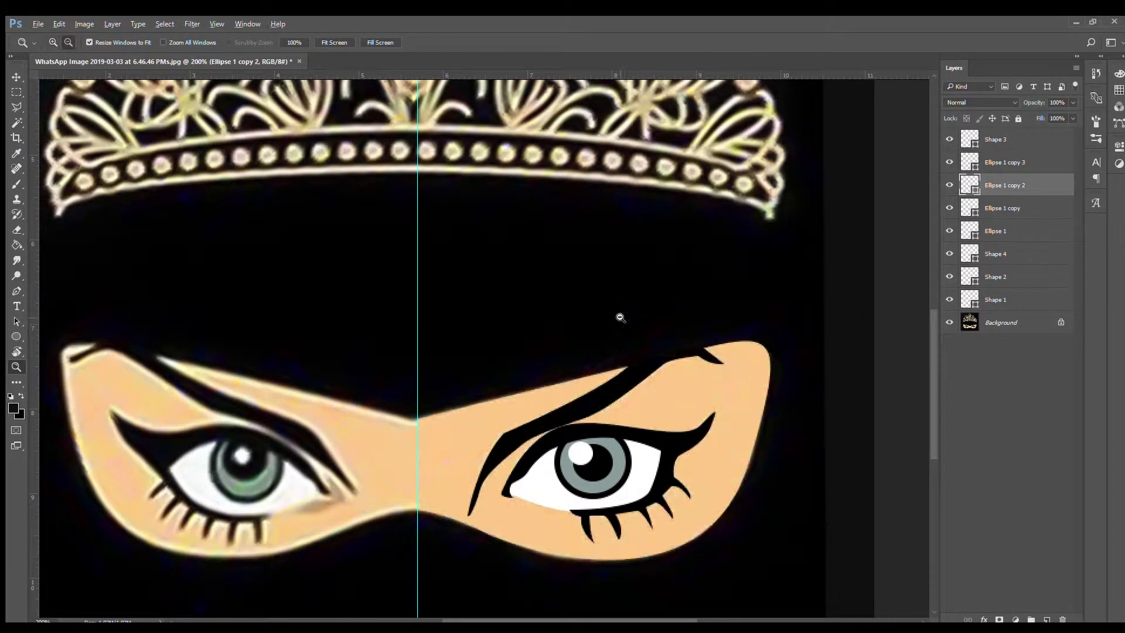
left_click(620, 317, "alt")
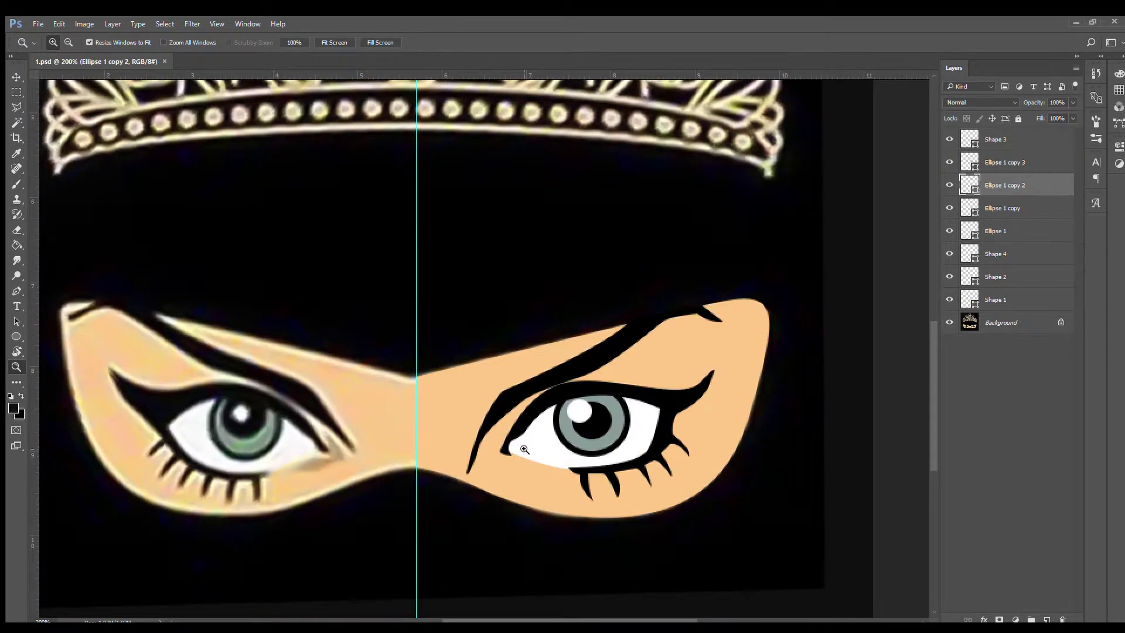
Step: Draw a white crescent shape under the right eye's inner corner
left_click(524, 449)
key("p")
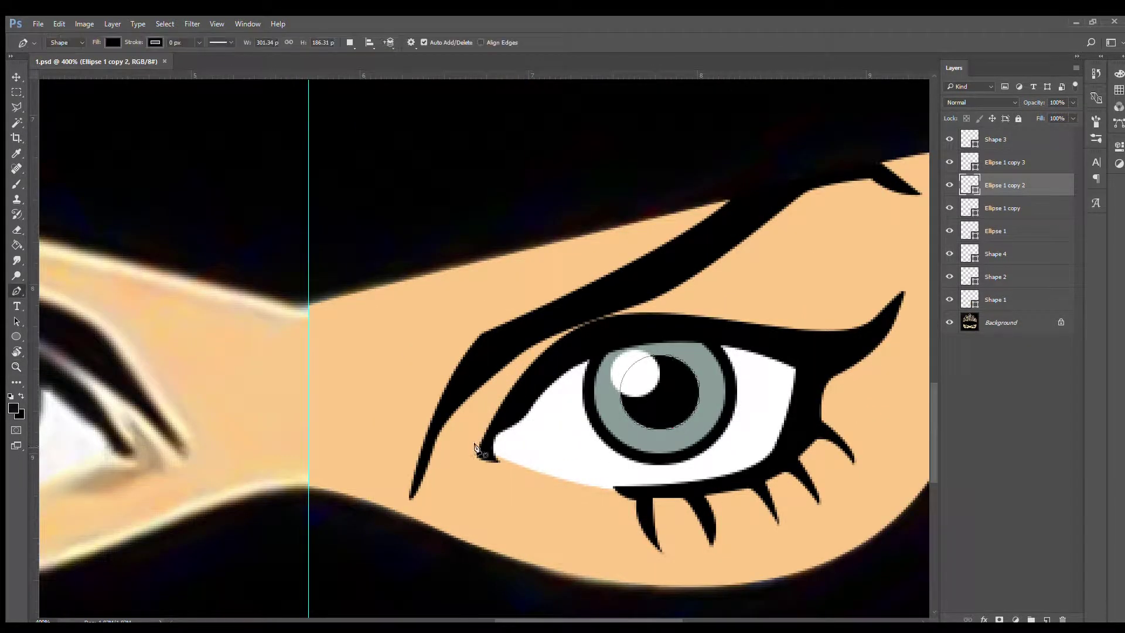
key("alt+bracketright")
left_click(481, 425)
left_click(513, 485)
left_click(576, 486)
left_click(502, 469)
left_click(481, 425)
key("i")
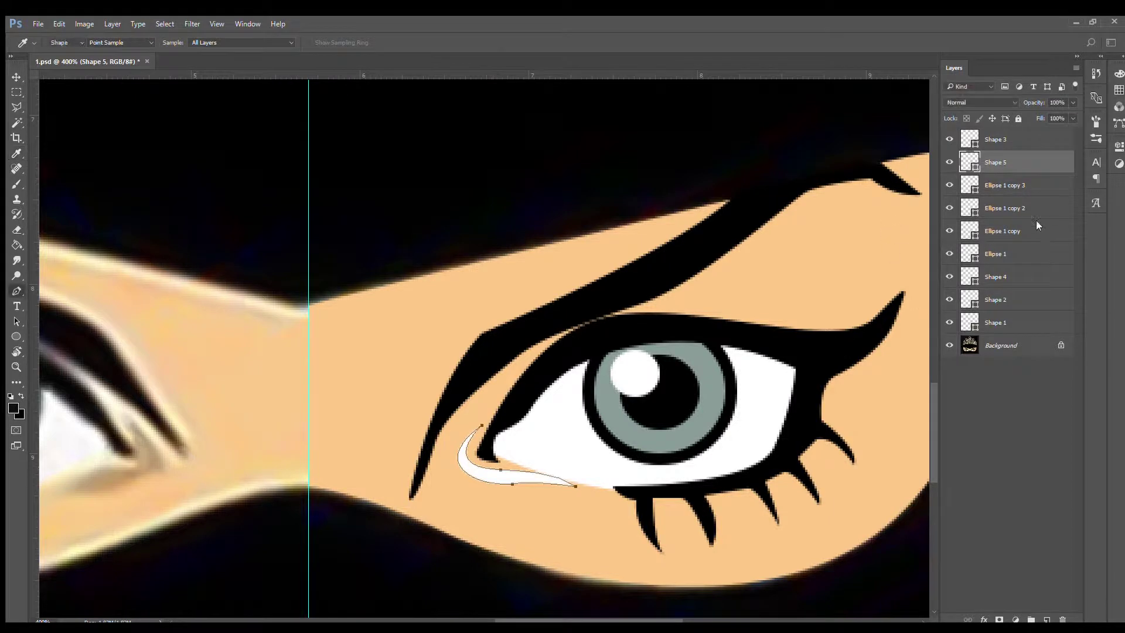
key("z")
left_click(597, 499, "alt")
left_click(642, 425)
left_click(596, 499, "alt")
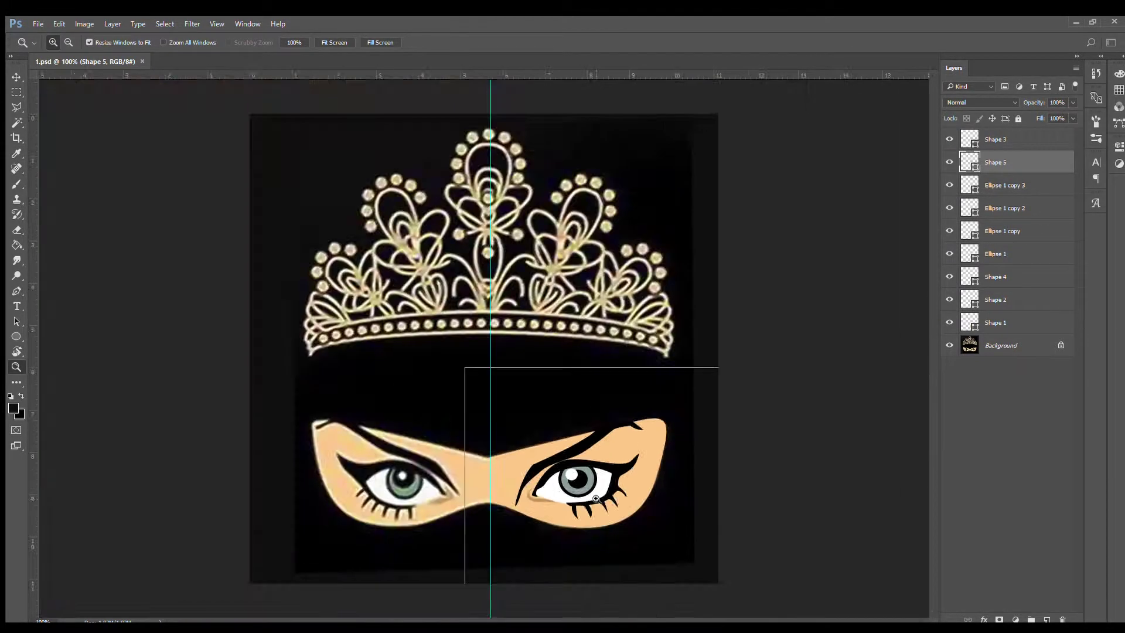
Step: Trace a white shading shape across the upper eyeball along the eyelid
key("p")
key("alt+bracketleft")
left_click(418, 488)
left_click(480, 448)
left_click_drag(649, 435, 715, 454)
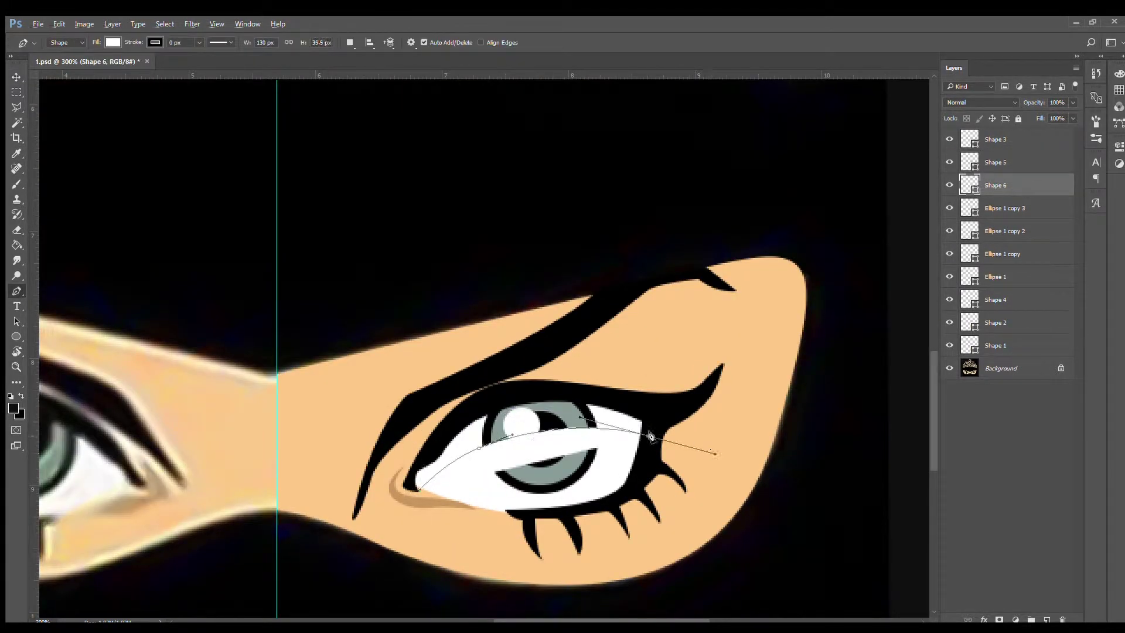
left_click(646, 406)
left_click(494, 391)
left_click(425, 459)
left_click(417, 488)
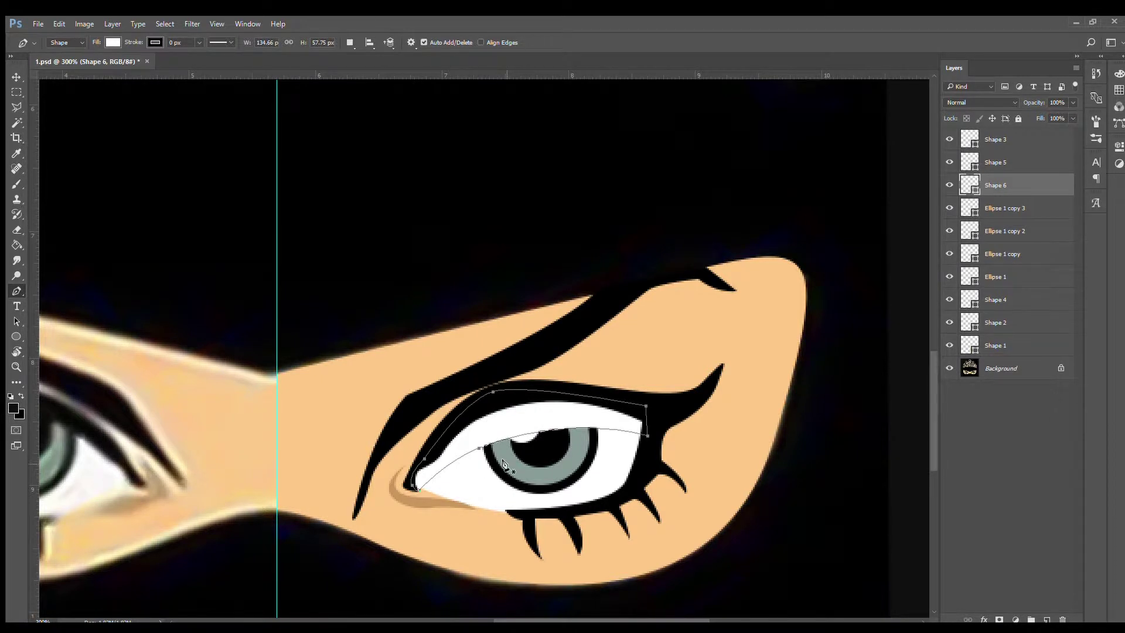
Step: Set the shading shape's layer opacity to 29%
key("2")
key("9")
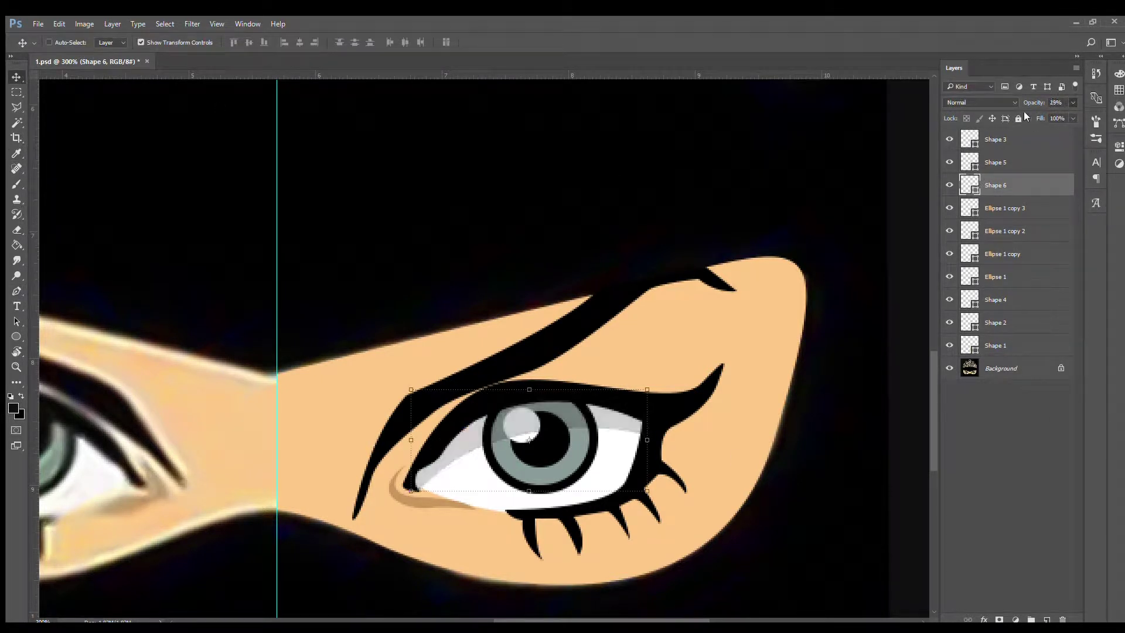
key("z")
left_click(588, 315, "alt")
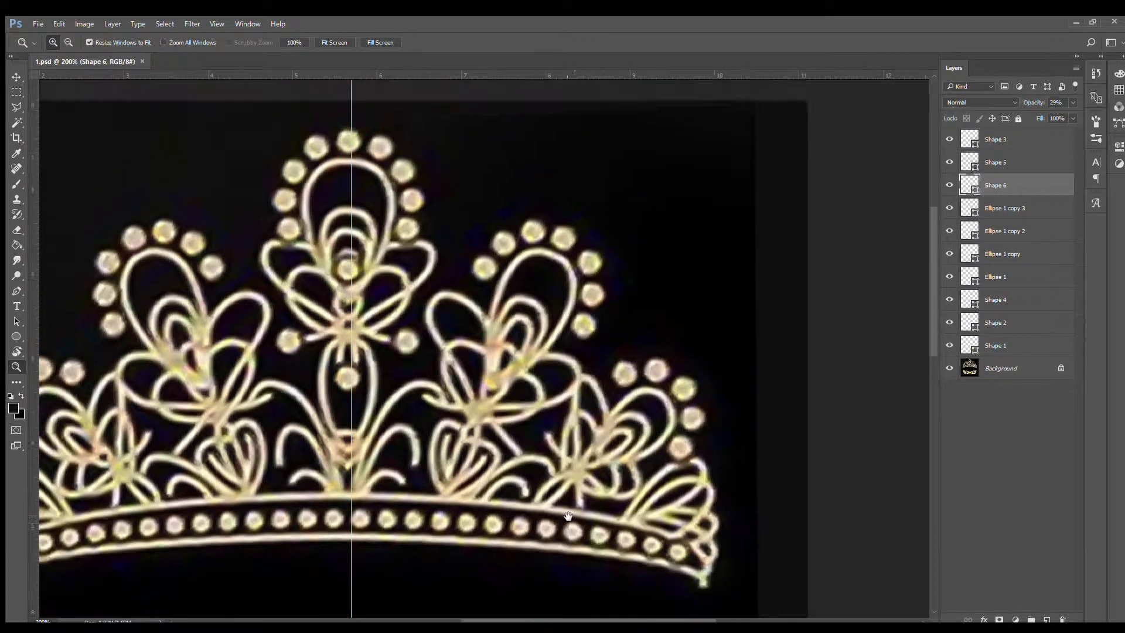
left_click_drag(587, 315, 570, 492)
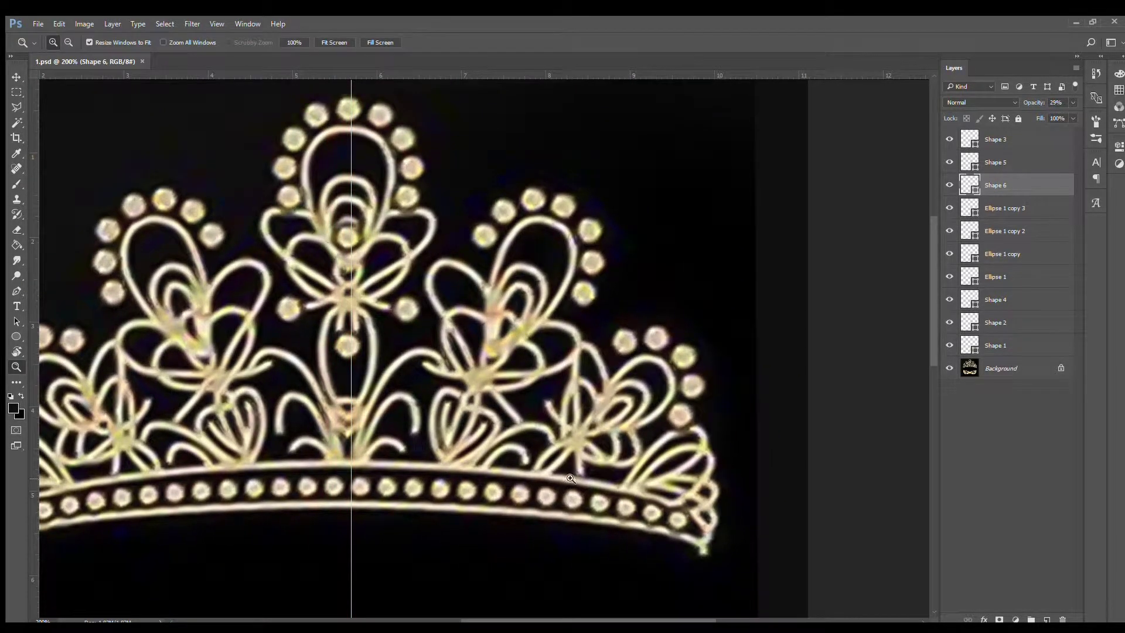
Step: Trace the right half of the crown's lower band as a pen shape, redrawing after a false start
key("p")
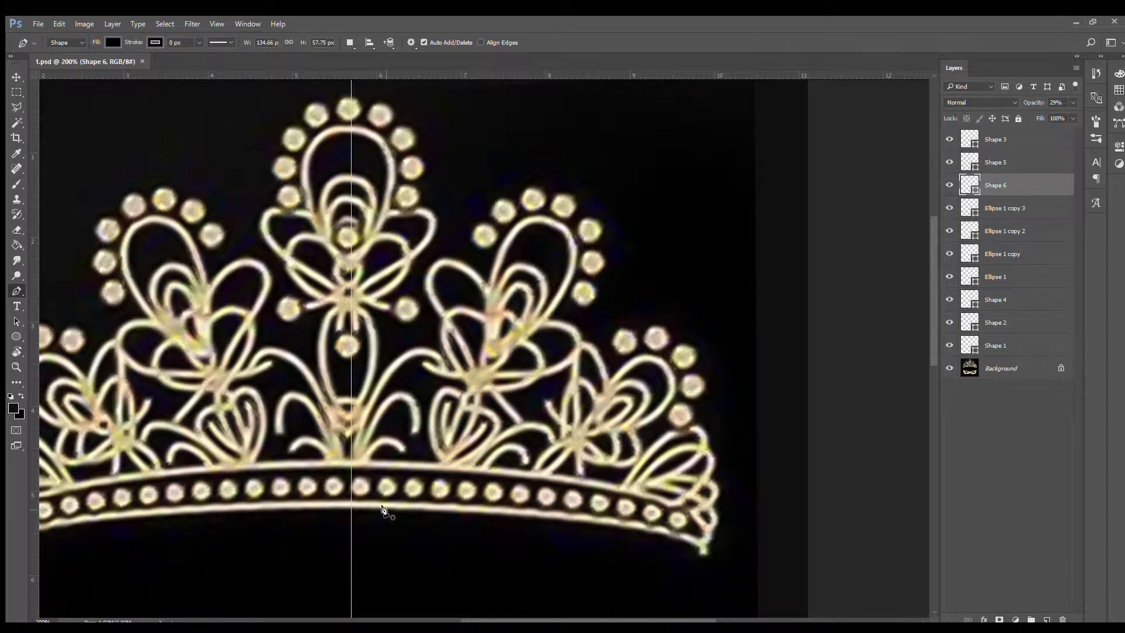
left_click(350, 507)
left_click_drag(712, 558, 713, 525)
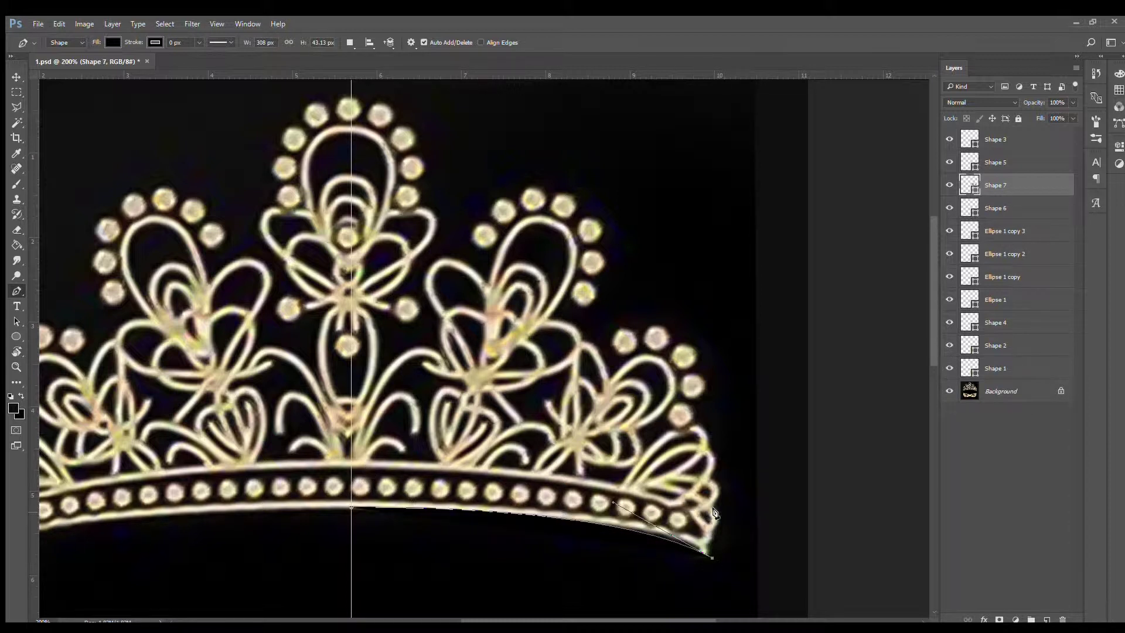
key("Delete")
key("Delete")
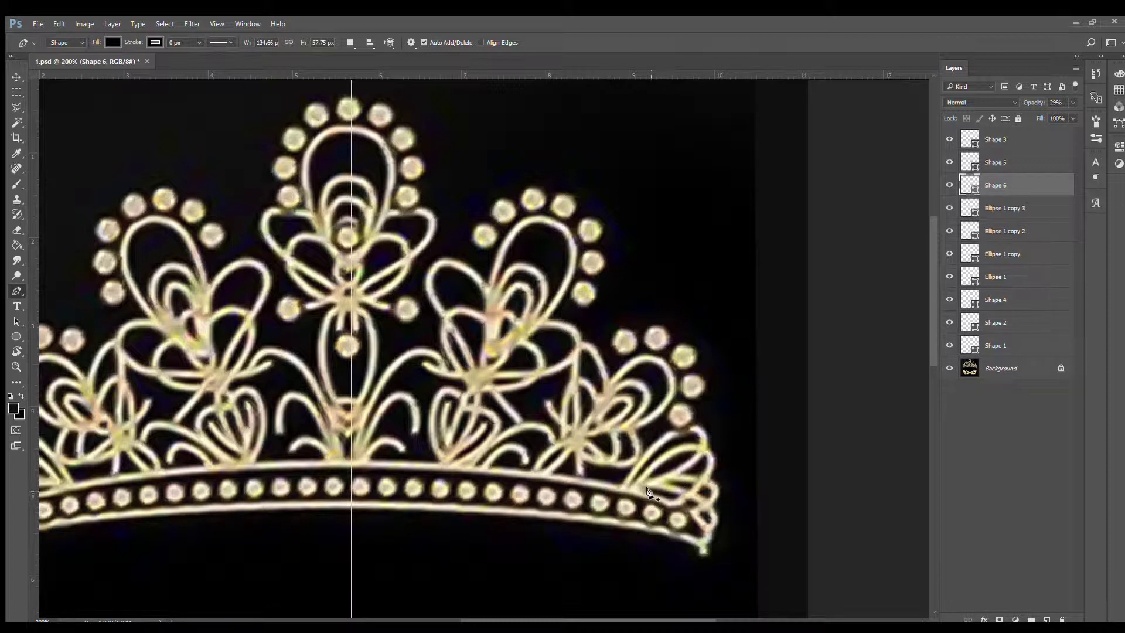
left_click(351, 505)
left_click_drag(705, 557, 724, 575)
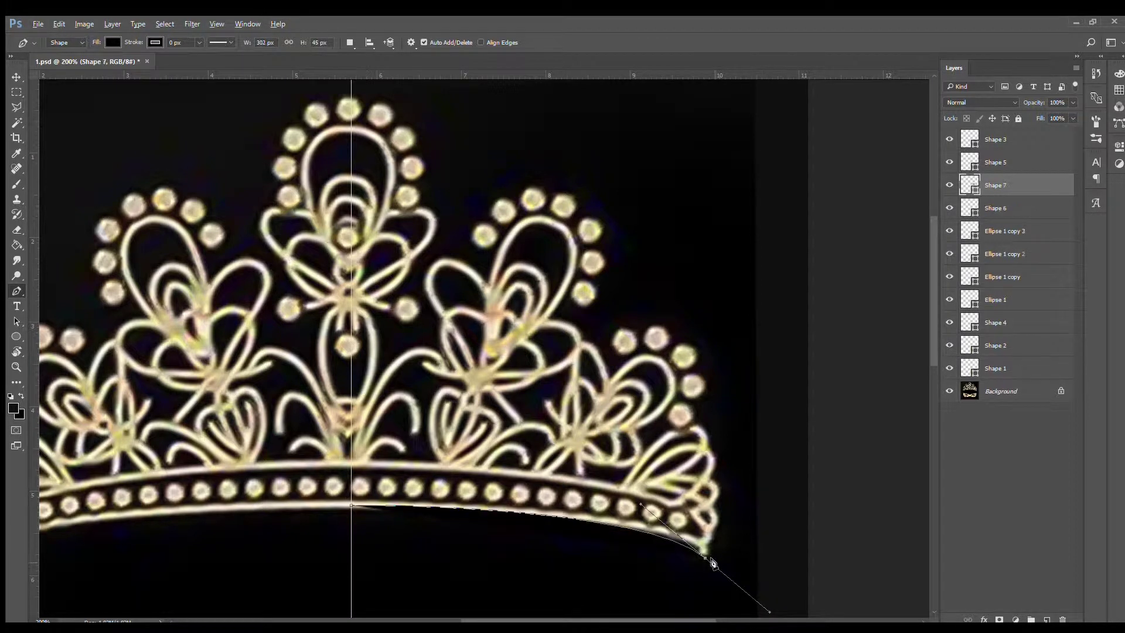
left_click_drag(689, 511, 719, 521)
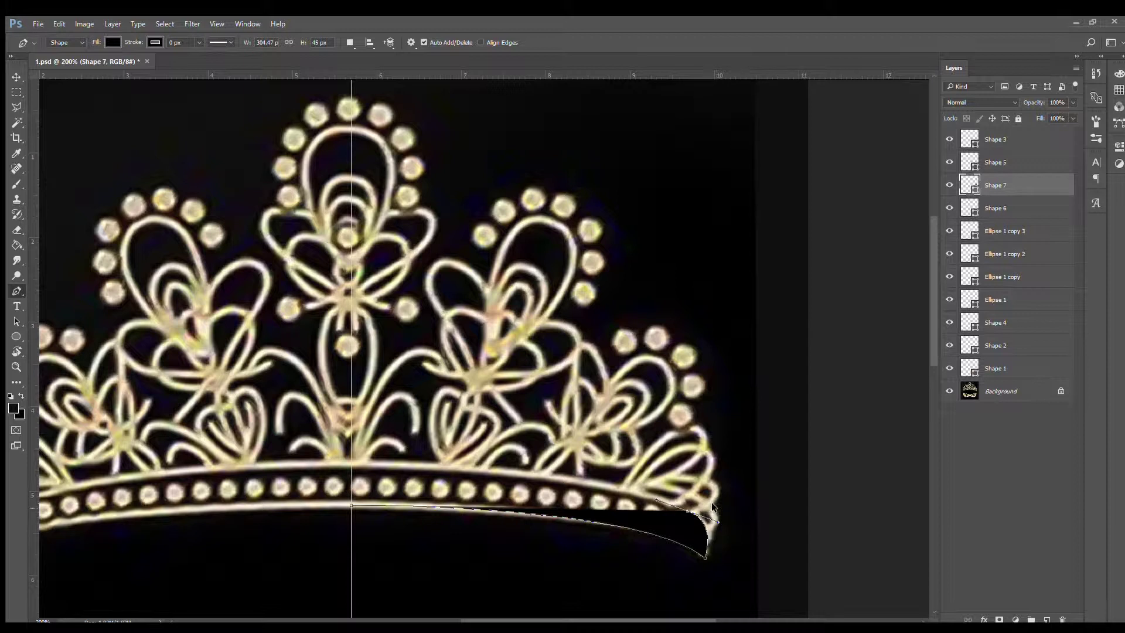
key("ctrl+z")
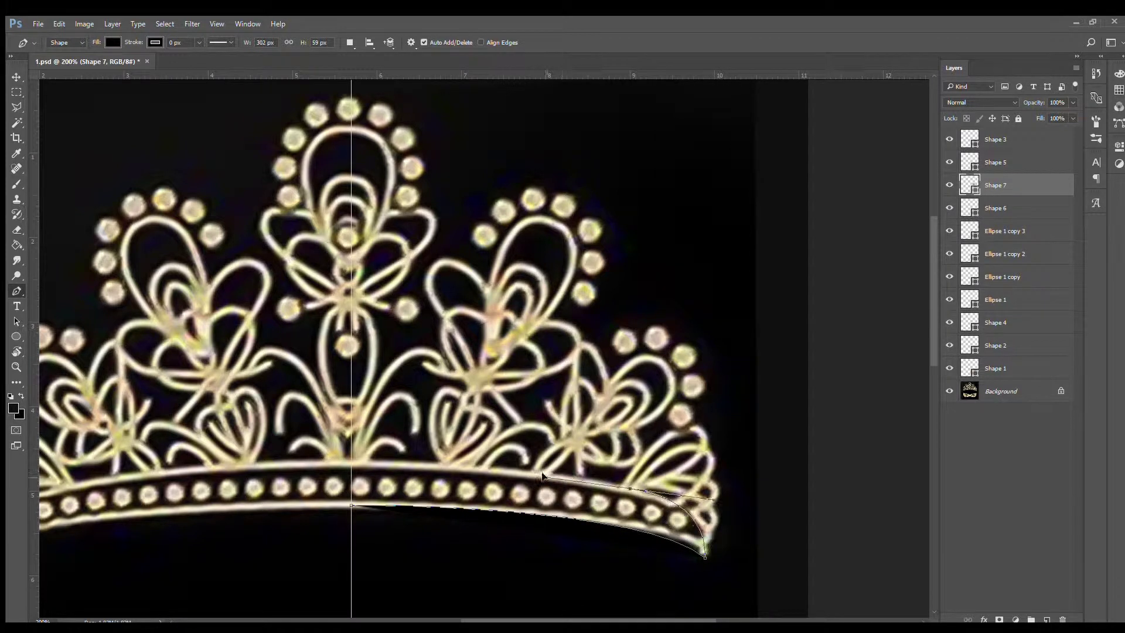
left_click_drag(630, 488, 545, 473)
left_click_drag(352, 461, 317, 464)
Step: Give the band shape no fill and a 10 px stroke sampled from the crown's beige
left_click(112, 42)
left_click(117, 57)
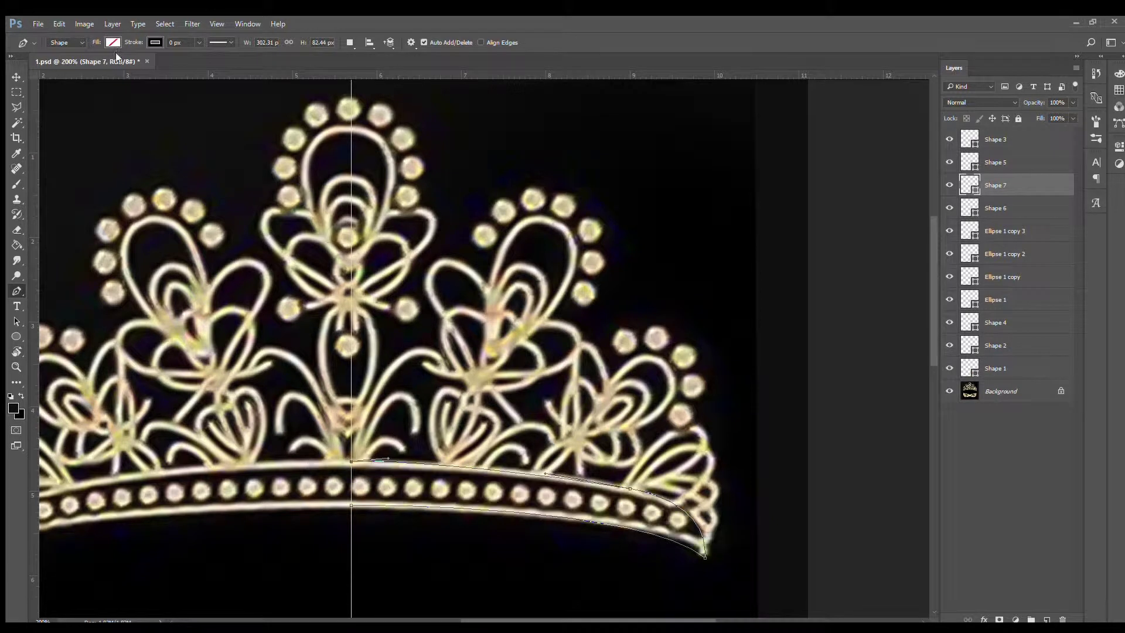
left_click(185, 42)
type("5")
key("Return")
left_click_drag(126, 44, 131, 46)
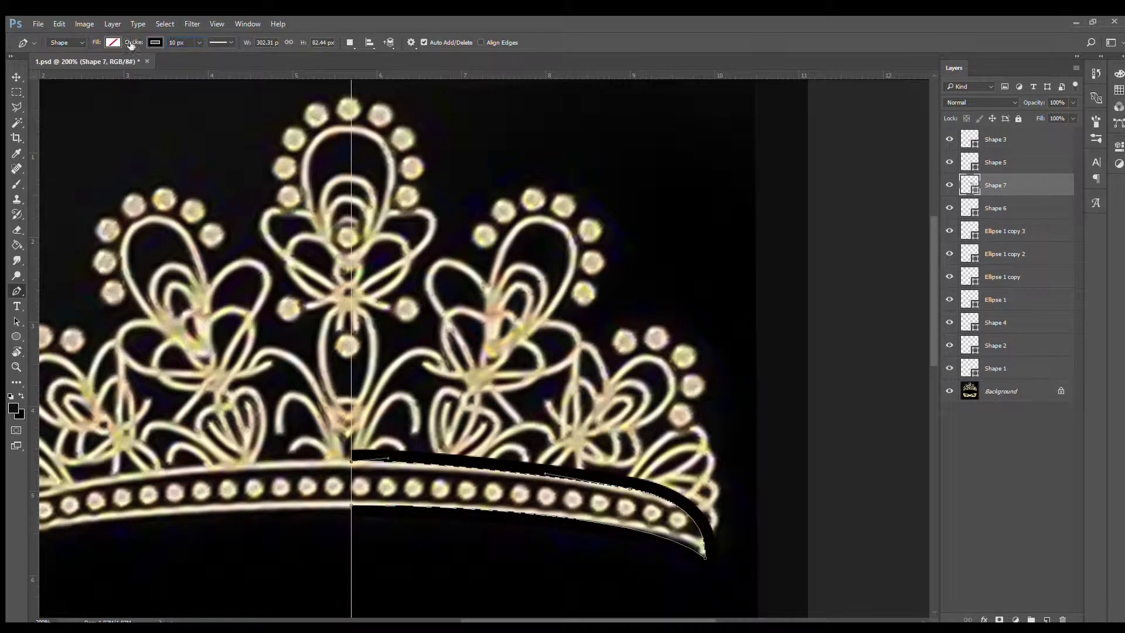
key("i")
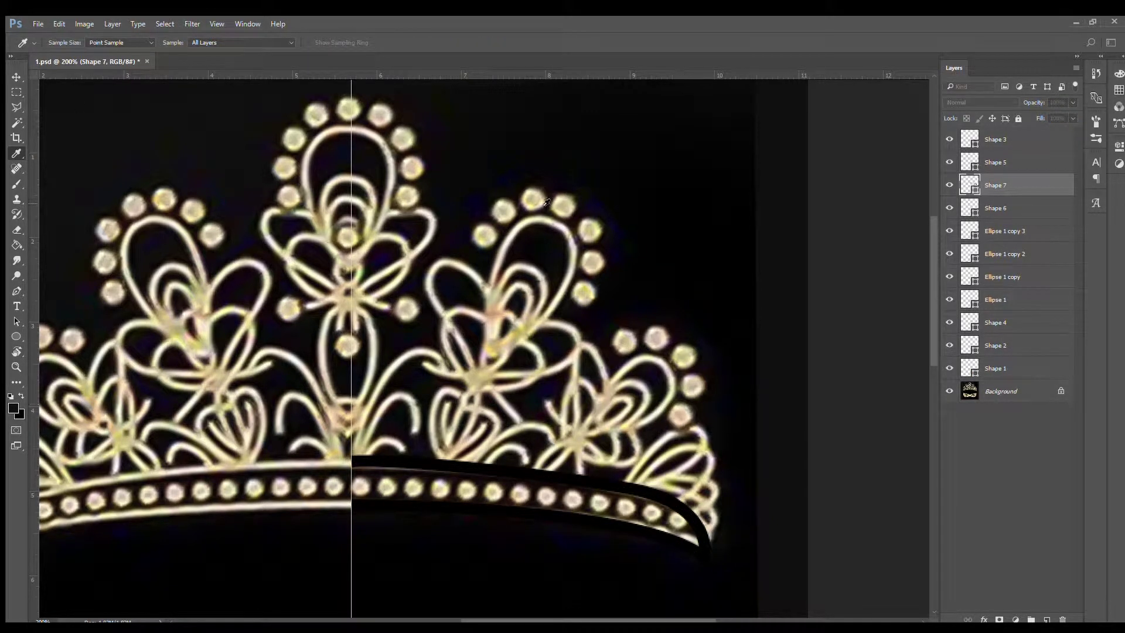
left_click(571, 209)
Step: Zoom in on the band's right end, step down through Shape 6 and Ellipse 1 copy 3, then zoom back to 200%
key("z")
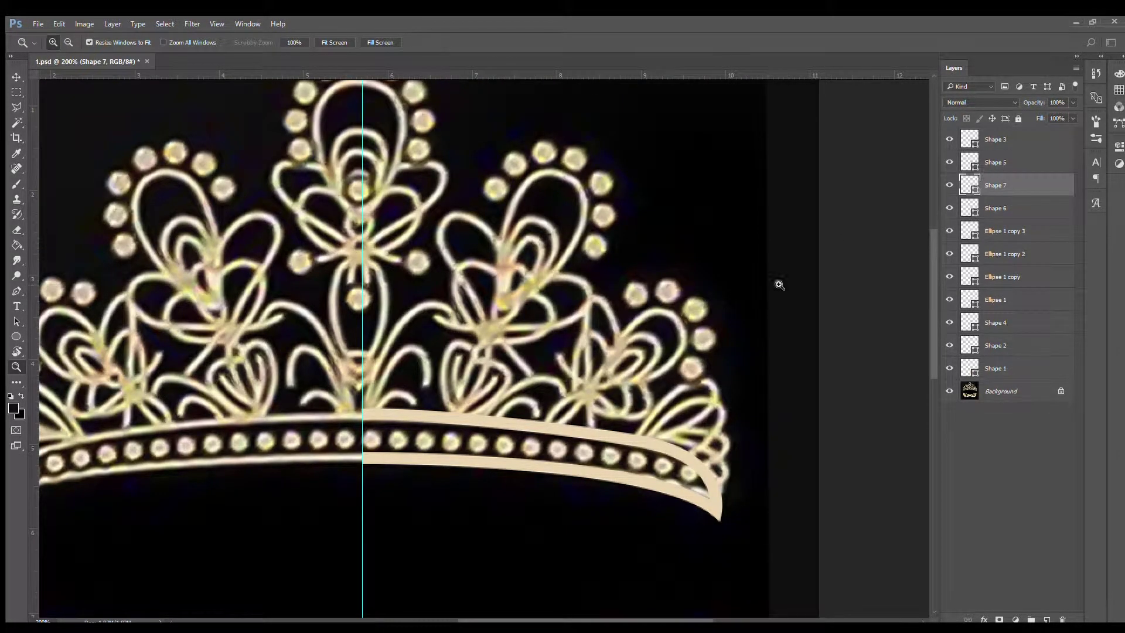
left_click(780, 284)
left_click_drag(507, 476, 529, 428)
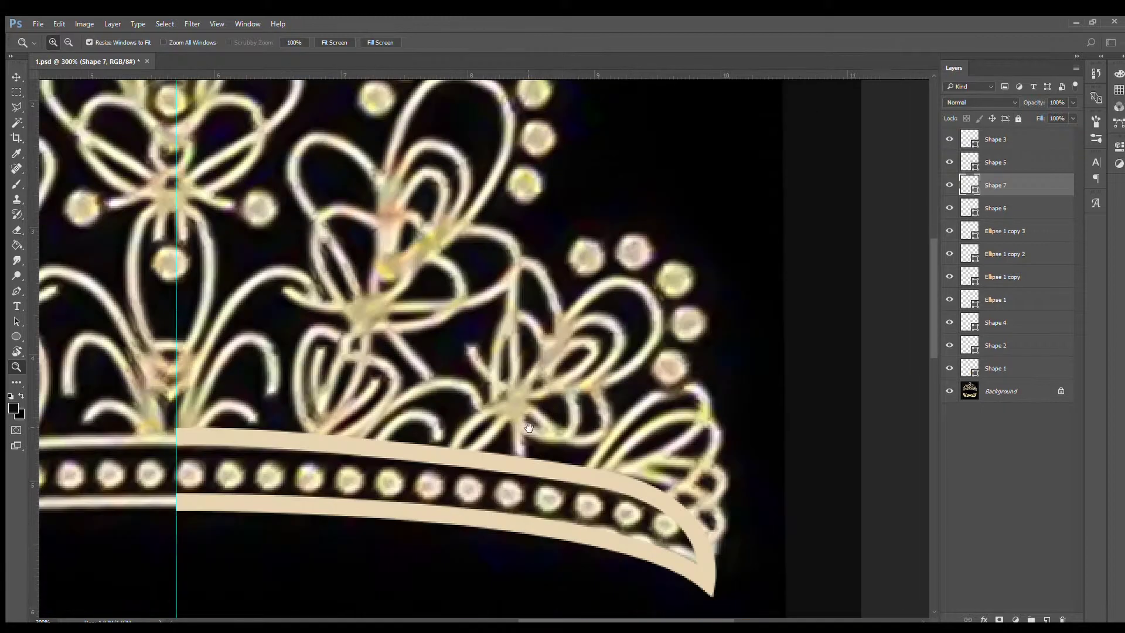
key("p")
key("alt+bracketleft")
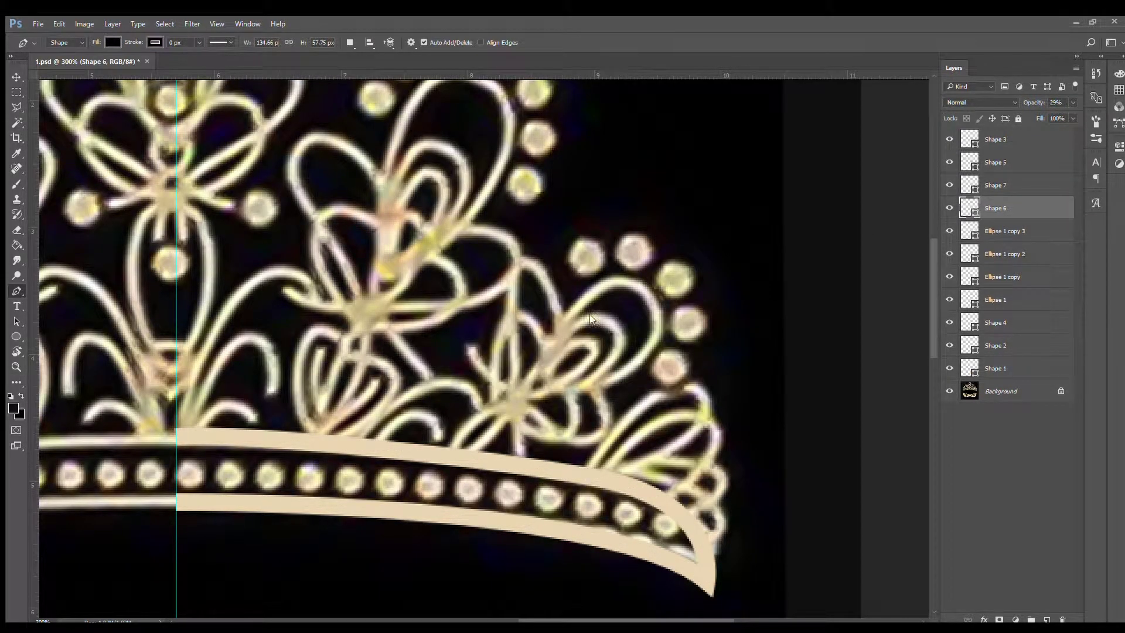
key("alt+bracketleft")
key("ctrl+minus")
left_click_drag(650, 305, 750, 235)
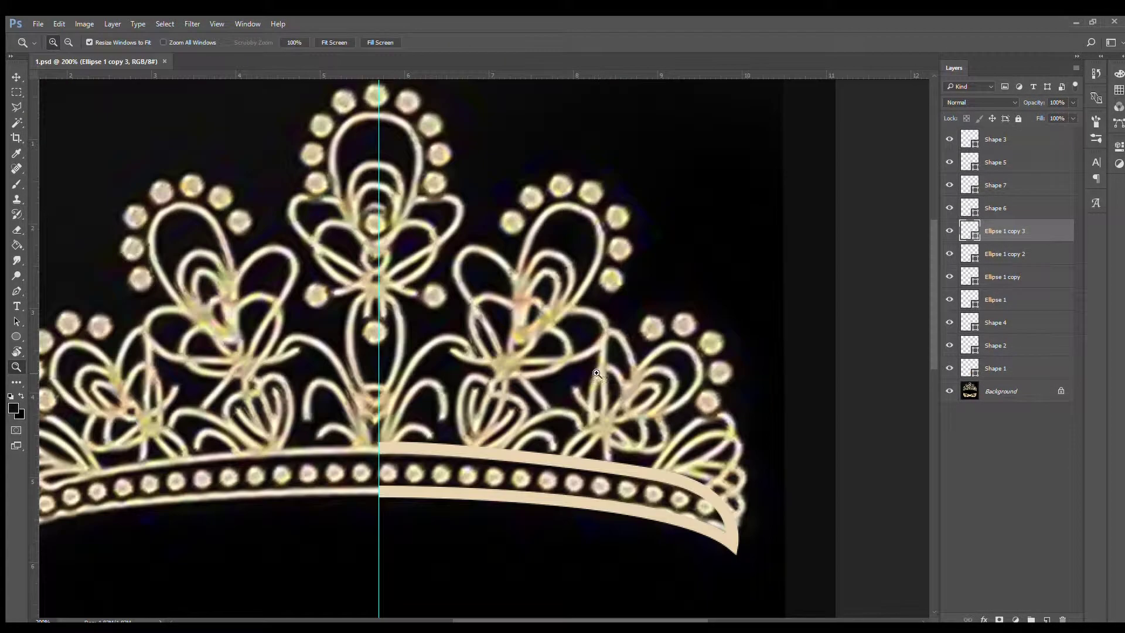
Step: Reselect the Shape 7 band layer, reframe the crown, and start a new pen shape on it
key("alt+bracketright")
key("alt+bracketright")
key("v")
key("z")
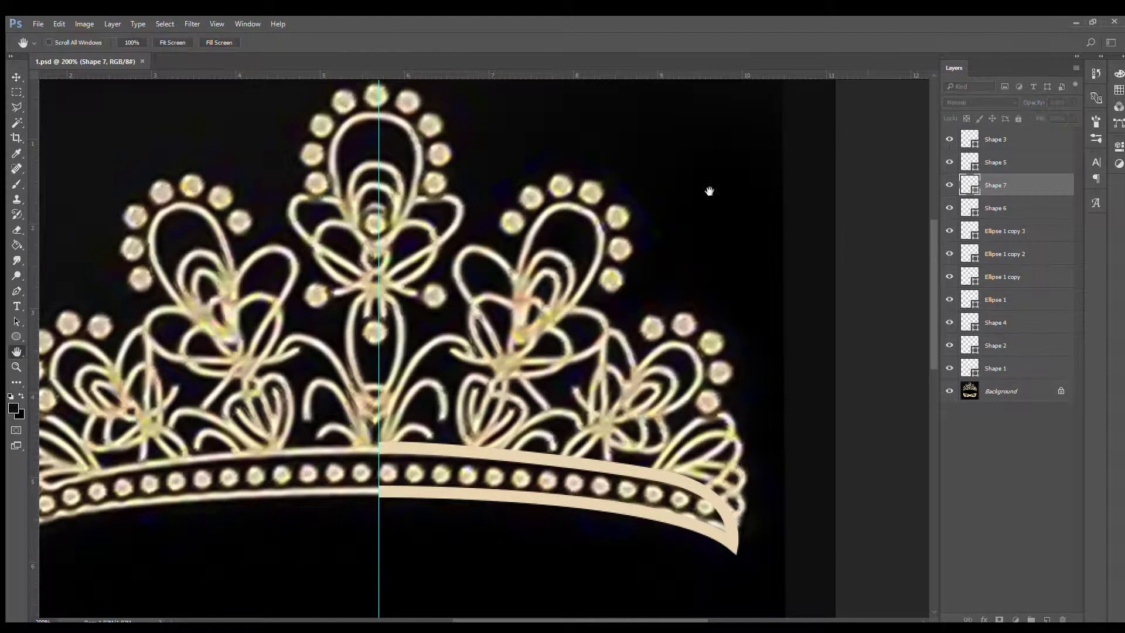
left_click(520, 392, "alt")
left_click_drag(575, 364, 551, 363)
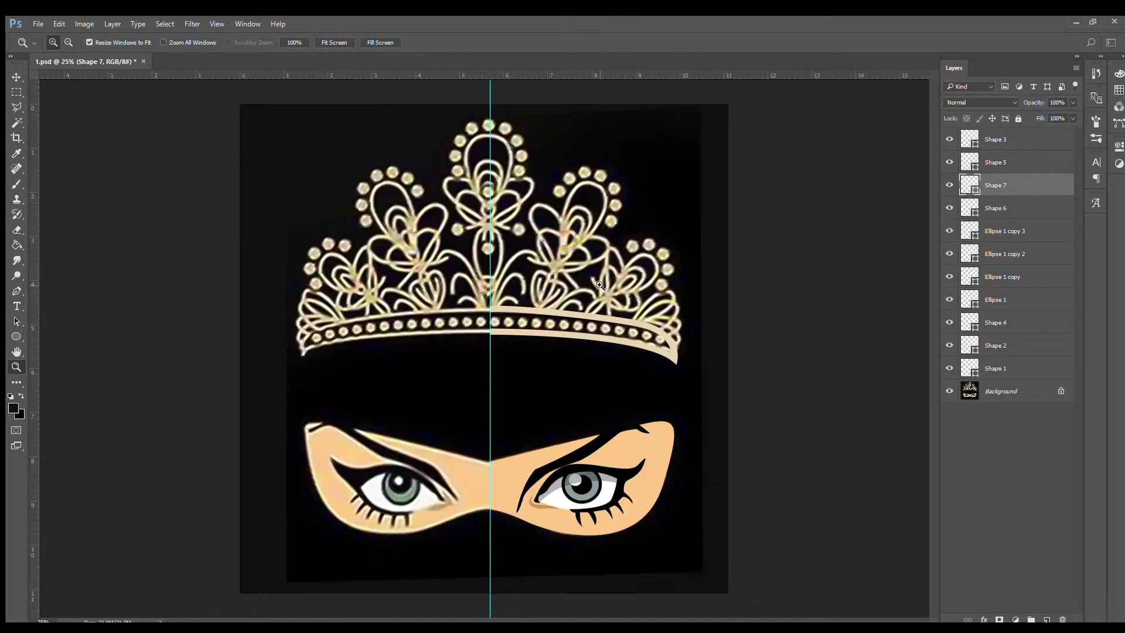
key("p")
left_click(490, 412)
Step: Trace the heart ornament right of centre with no fill and a 30 px stroke
left_click_drag(495, 333, 608, 327)
left_click_drag(554, 277, 513, 283)
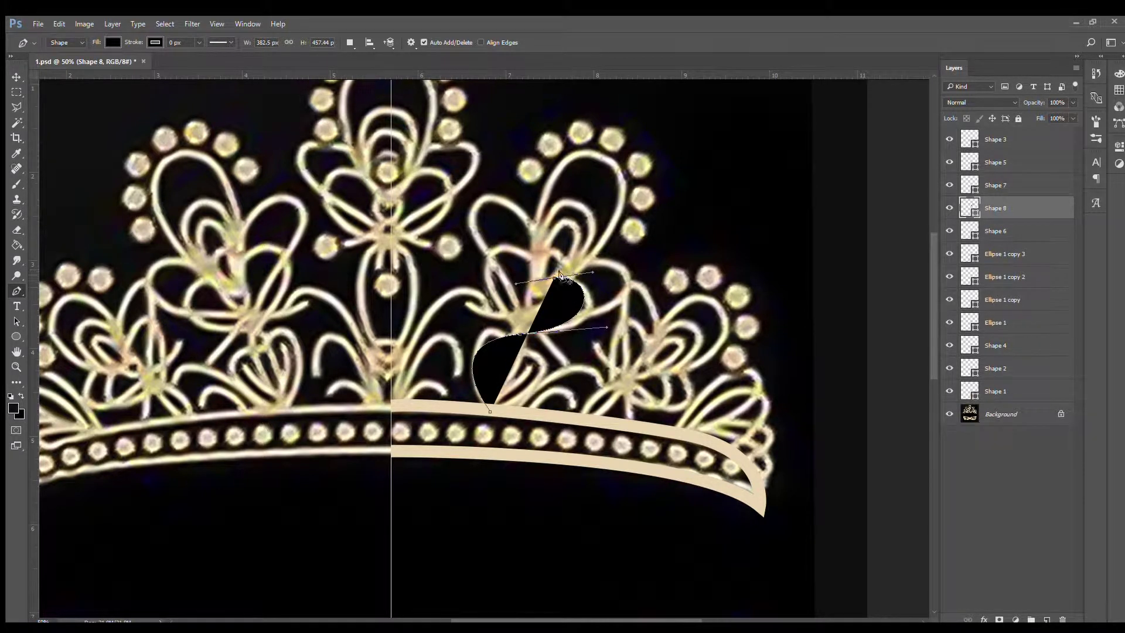
mouse_move(487, 258)
left_mouse_down()
mouse_move(458, 295)
mouse_move(465, 327)
left_mouse_up()
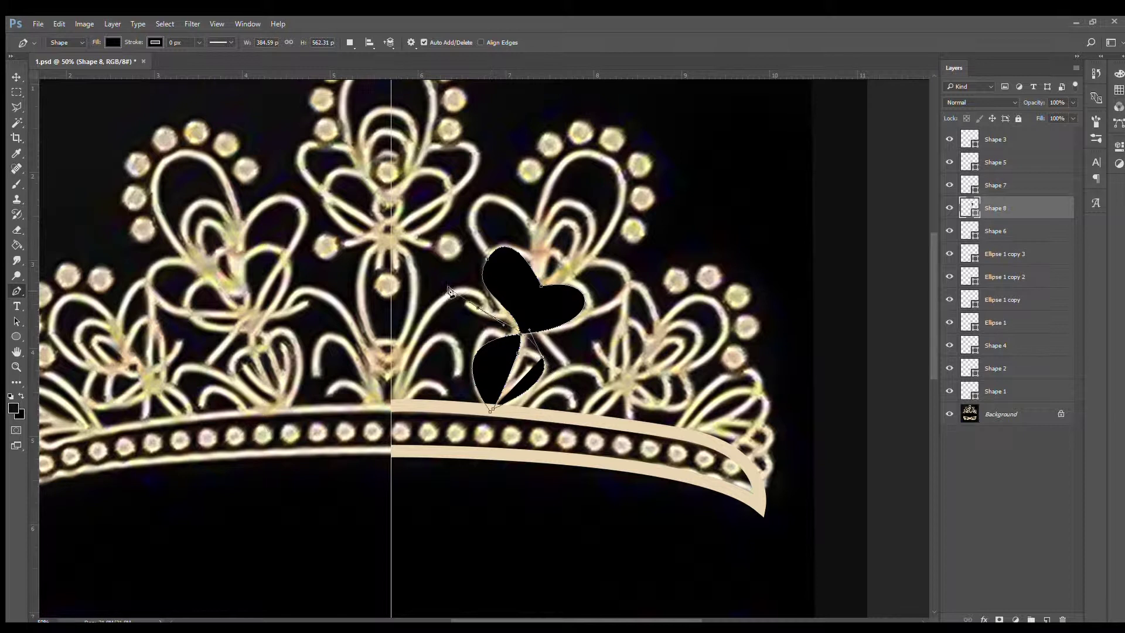
left_click(113, 42)
left_click_drag(190, 45, 207, 51)
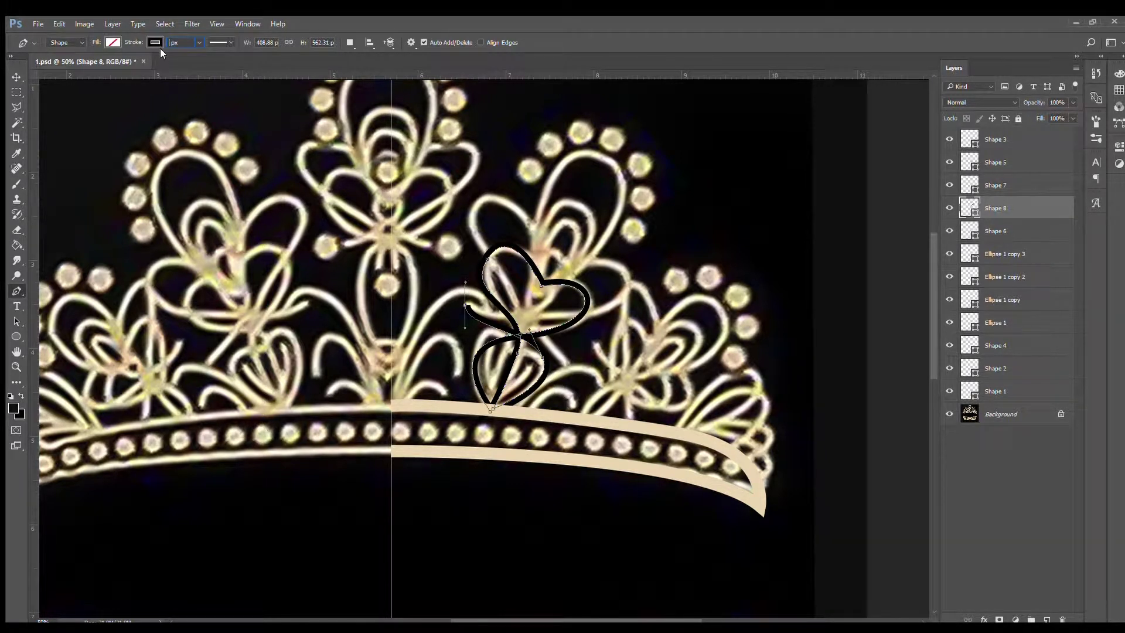
type("30")
key("Return")
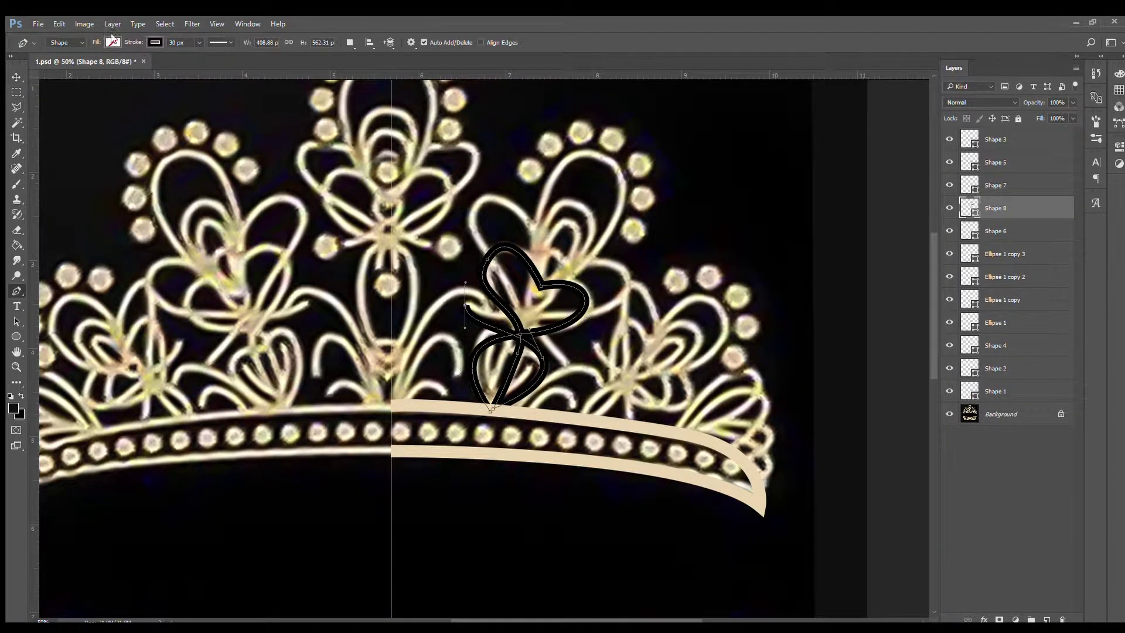
Step: Sample the beige stroke colour, check the Shape 6 and Shape 8 layers, and begin the next ornament path
key("i")
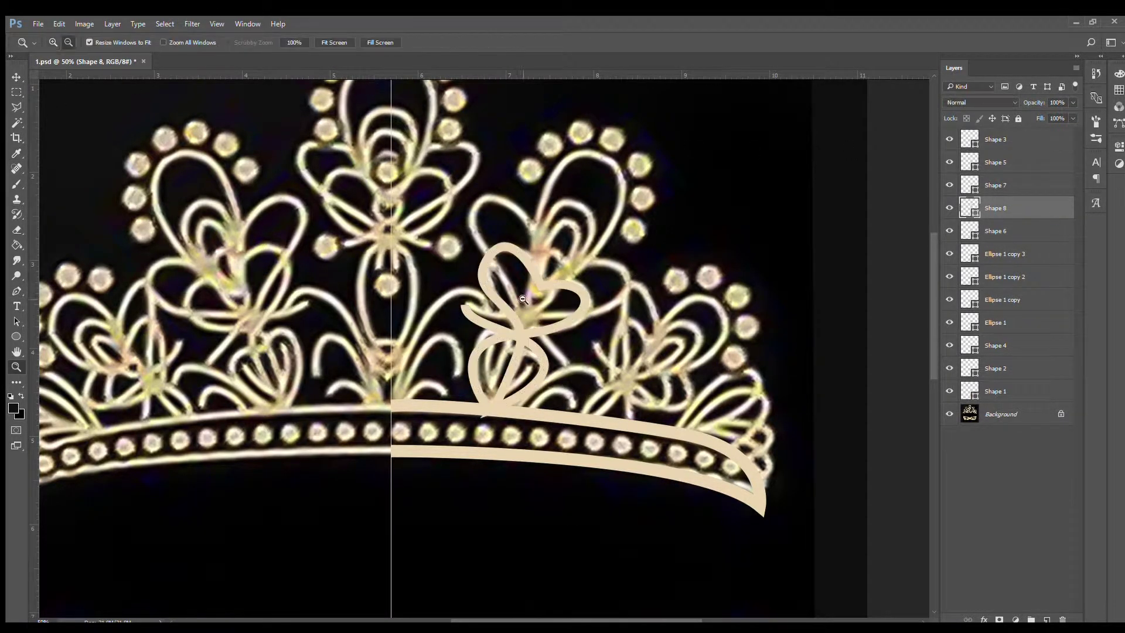
scroll(505, 297, "up", 1)
key("v")
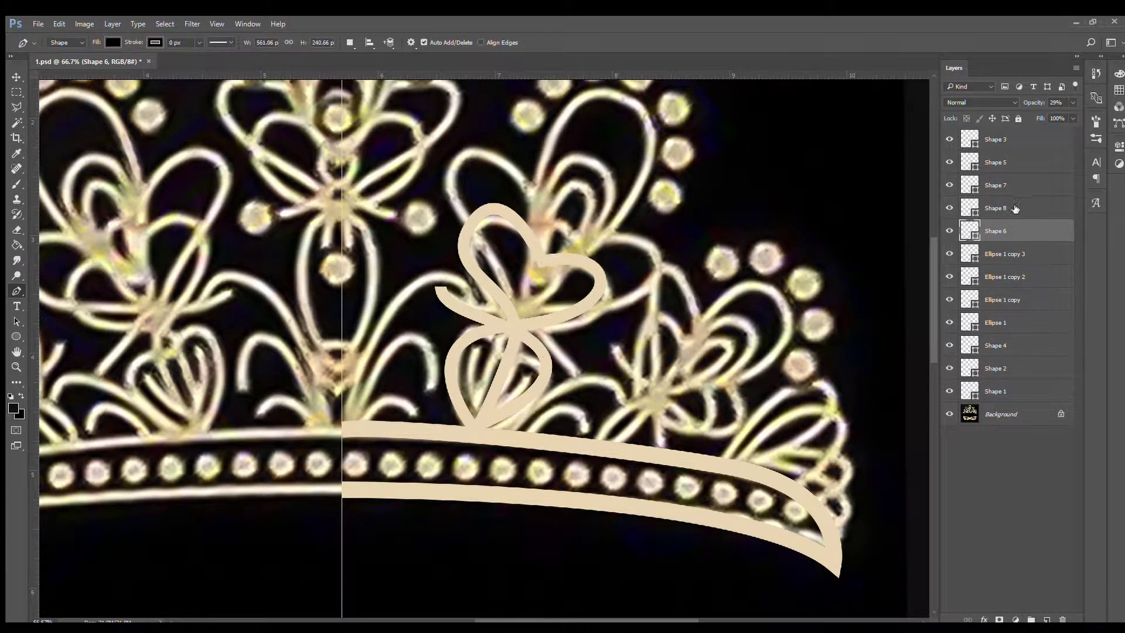
key("p")
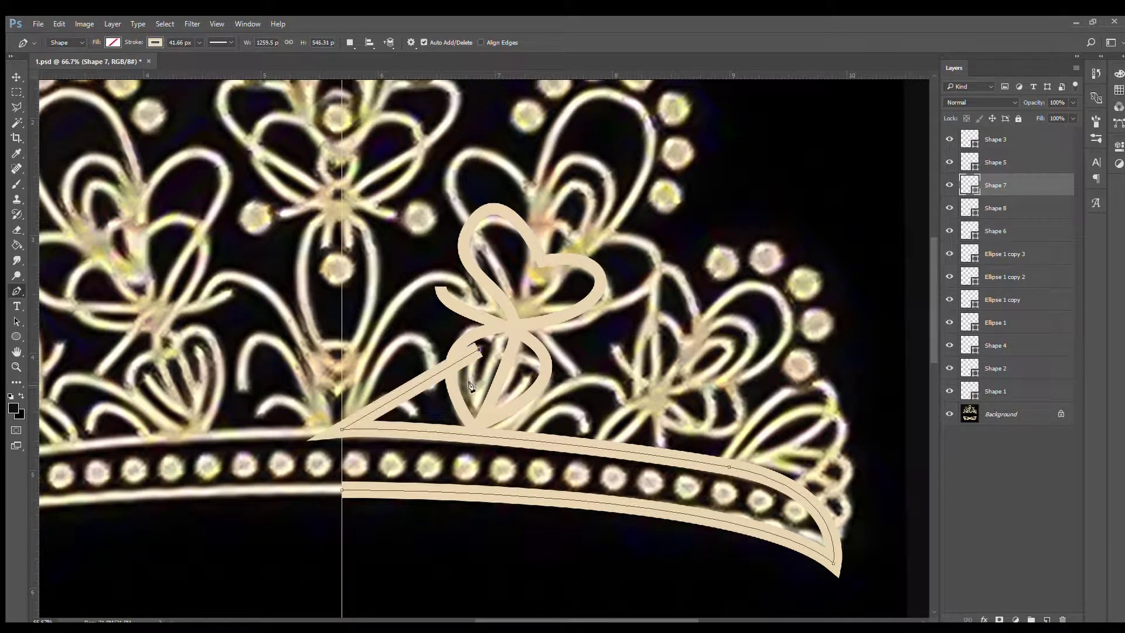
key("alt+bracketleft")
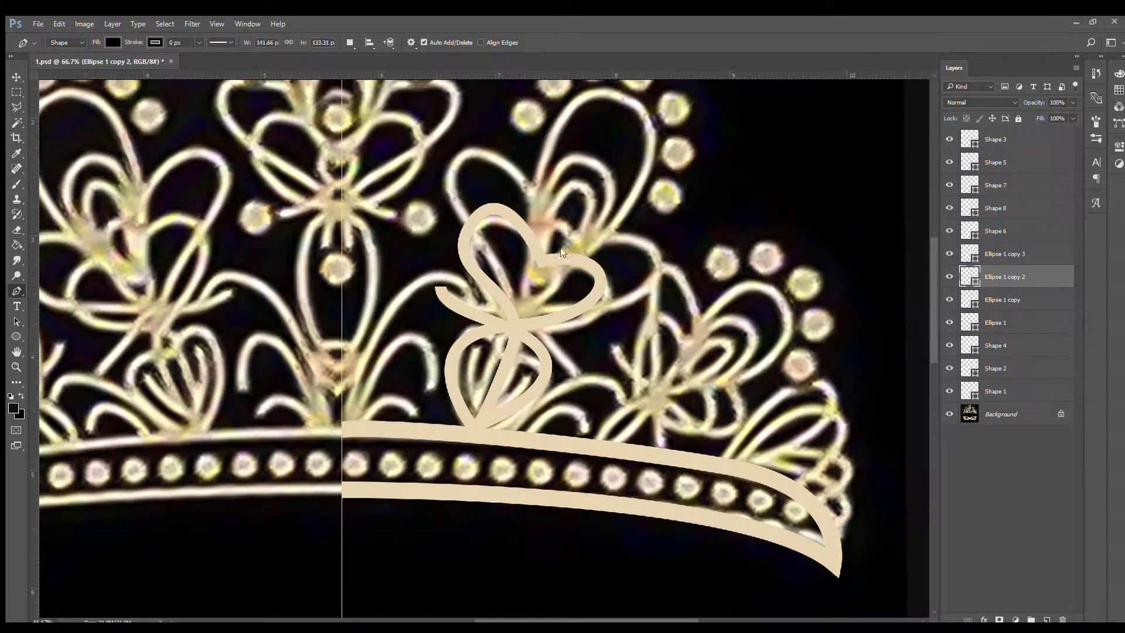
key("v")
key("alt+bracketright")
key("p")
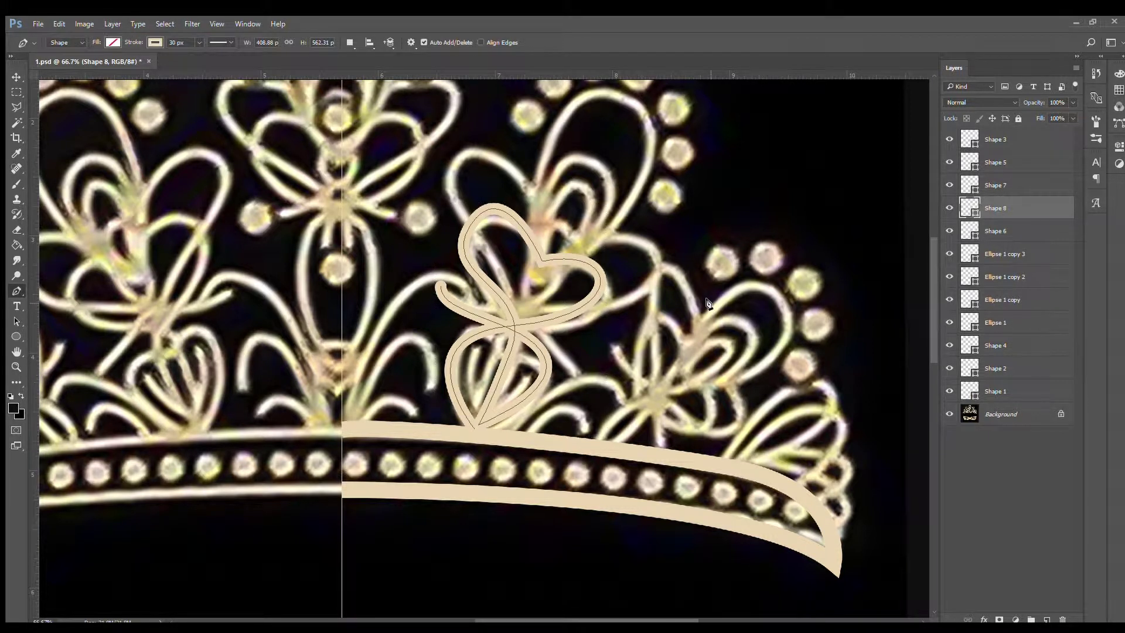
key("alt+bracketleft")
key("alt+bracketleft")
key("alt+bracketleft")
key("alt+bracketleft")
key("alt+bracketleft")
key("alt+bracketleft")
key("alt+bracketleft")
key("alt+bracketleft")
left_click(514, 312)
mouse_move(450, 187)
left_mouse_down()
mouse_move(451, 168)
mouse_move(527, 158)
left_mouse_up()
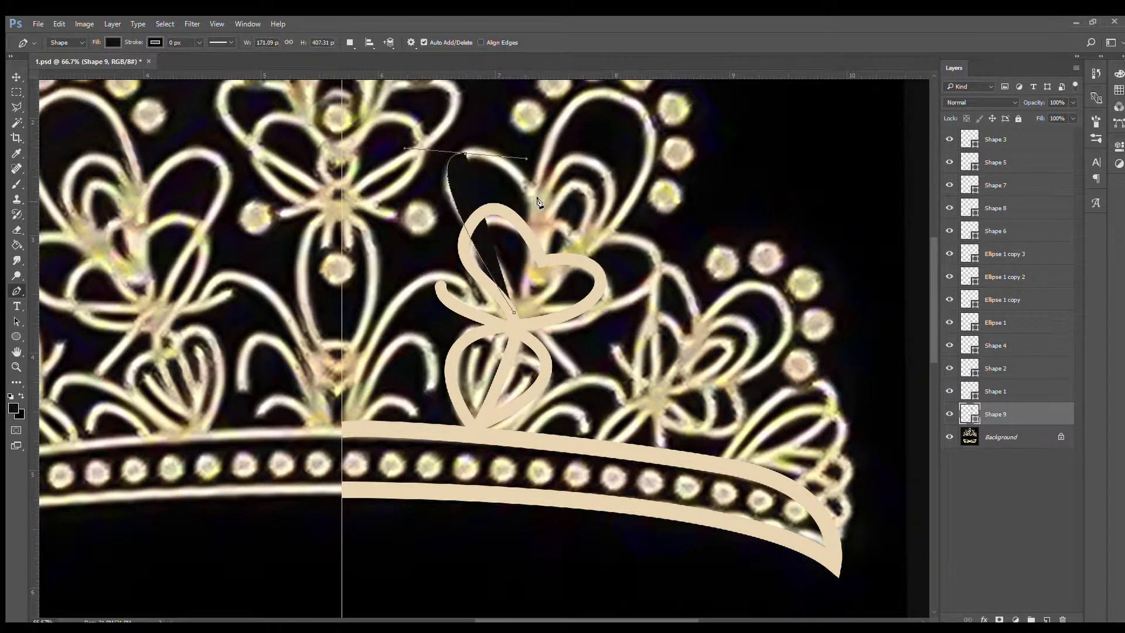
Step: Finish a stray black heart path and delete it
left_click_drag(535, 197, 499, 319)
left_click(507, 324)
left_click_drag(582, 220, 630, 246)
left_click_drag(499, 424, 356, 533)
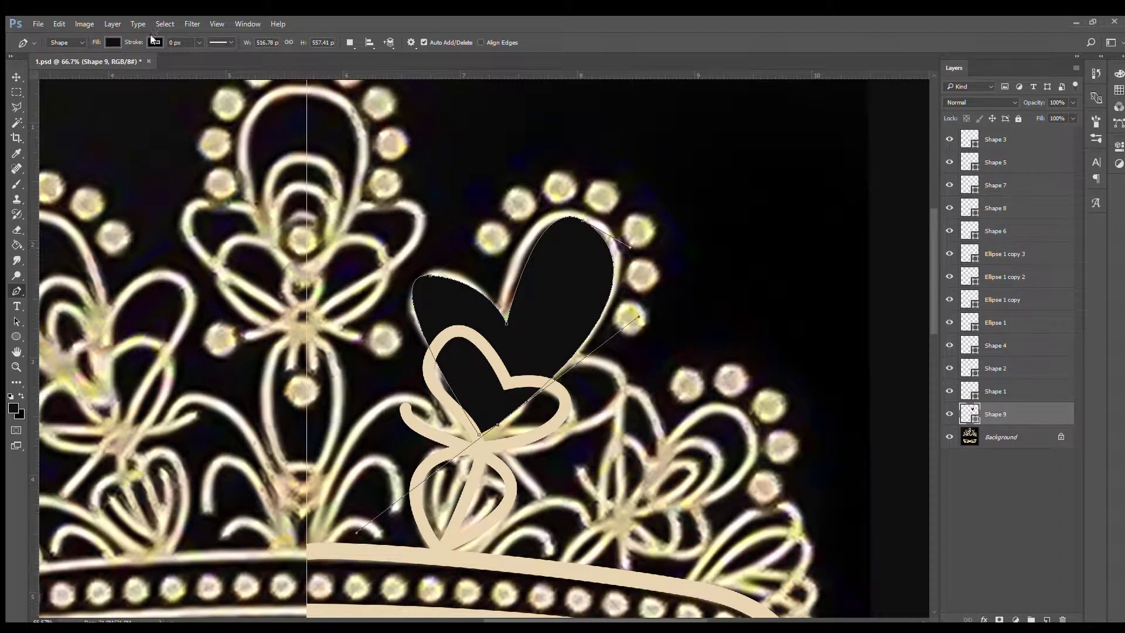
key("v")
key("Delete")
Step: Fade the Shape 6 bow layer to 29% opacity and zoom out to view the crown
left_click(997, 231)
key("2")
key("9")
key("z")
scroll(627, 442, "down", 2)
scroll(626, 442, "up", 3)
scroll(626, 442, "down", 2)
scroll(626, 442, "up", 1)
key("p")
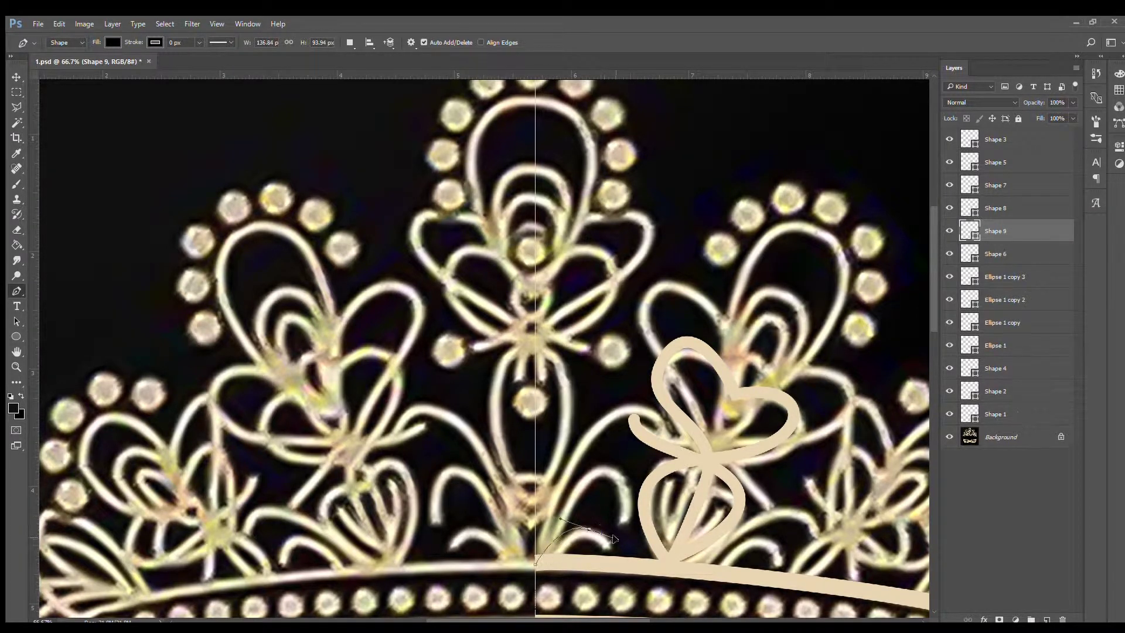
key("alt+comma")
scroll(603, 478, "down", 1)
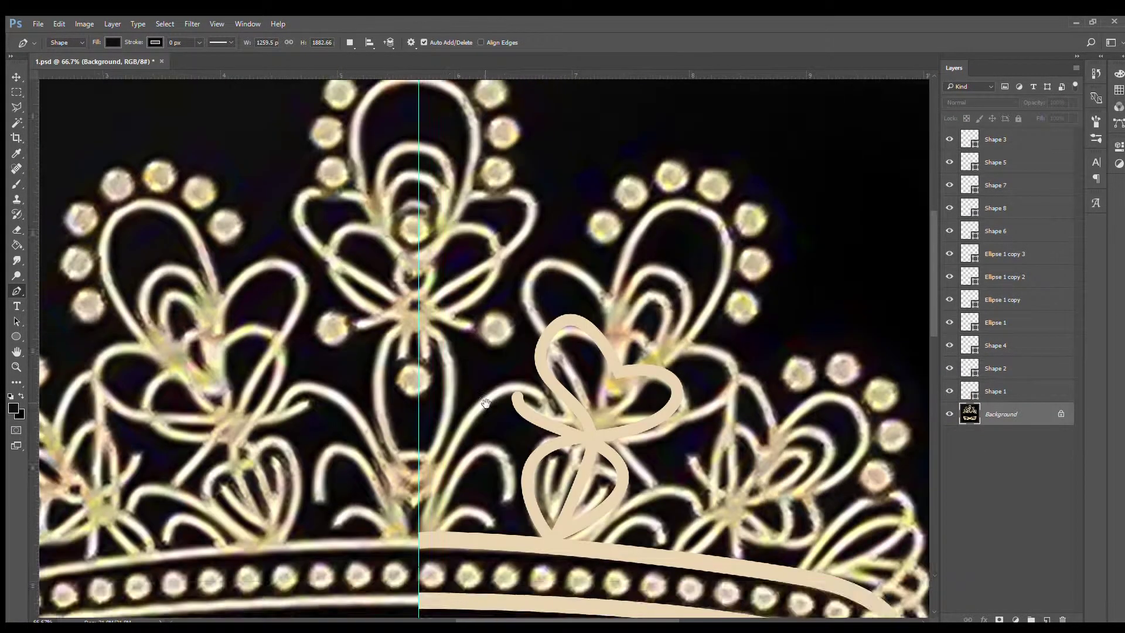
key("z")
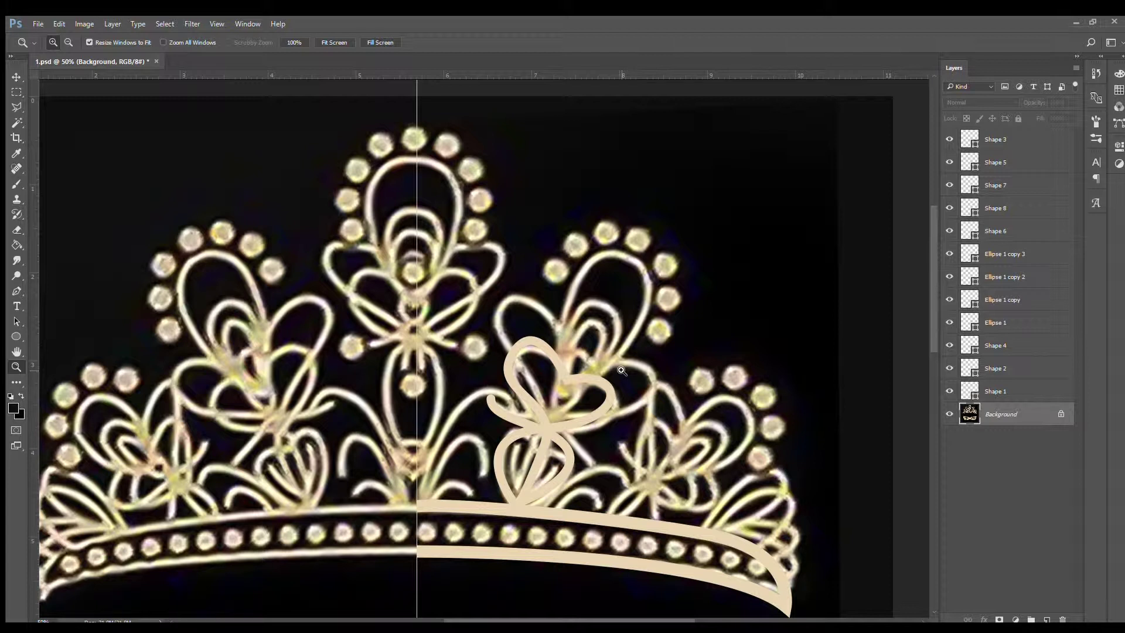
Step: Close the tall loop above the heart ornament with no fill and a 25 px stroke
key("p")
left_click(547, 428)
left_click(112, 42)
left_click(99, 58)
type("15")
key("Return")
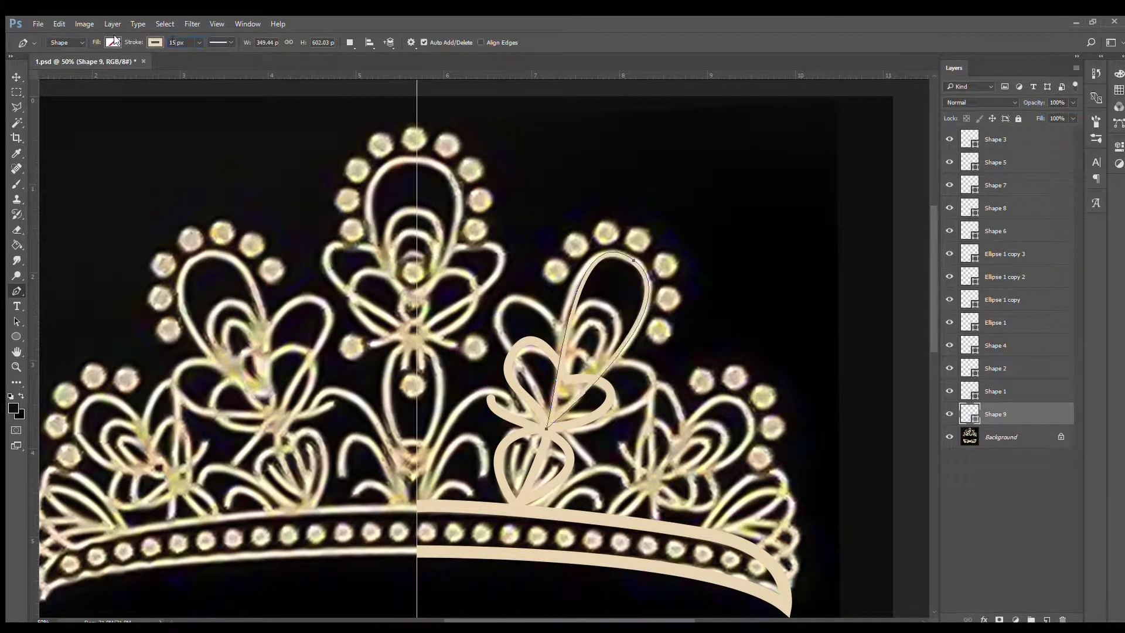
type("25")
key("Return")
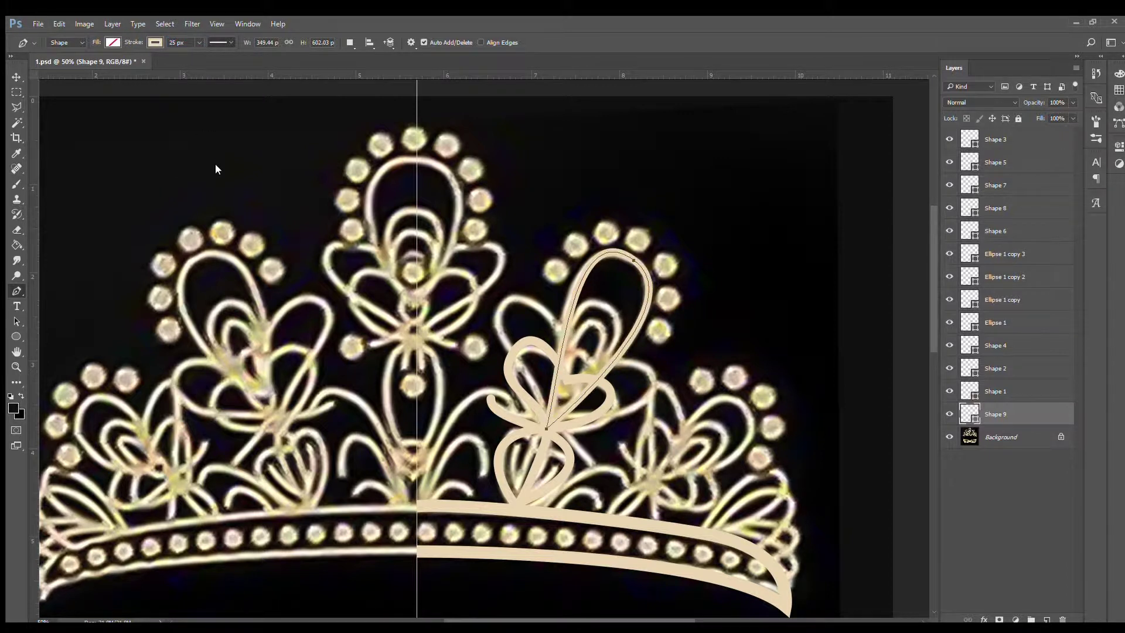
key("v")
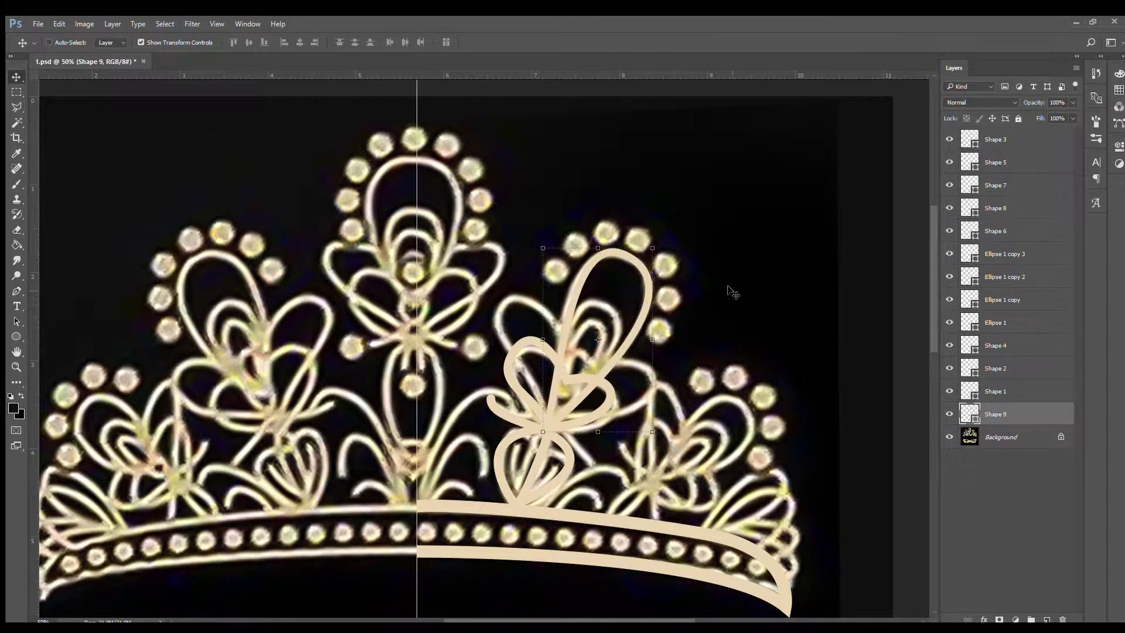
key("p")
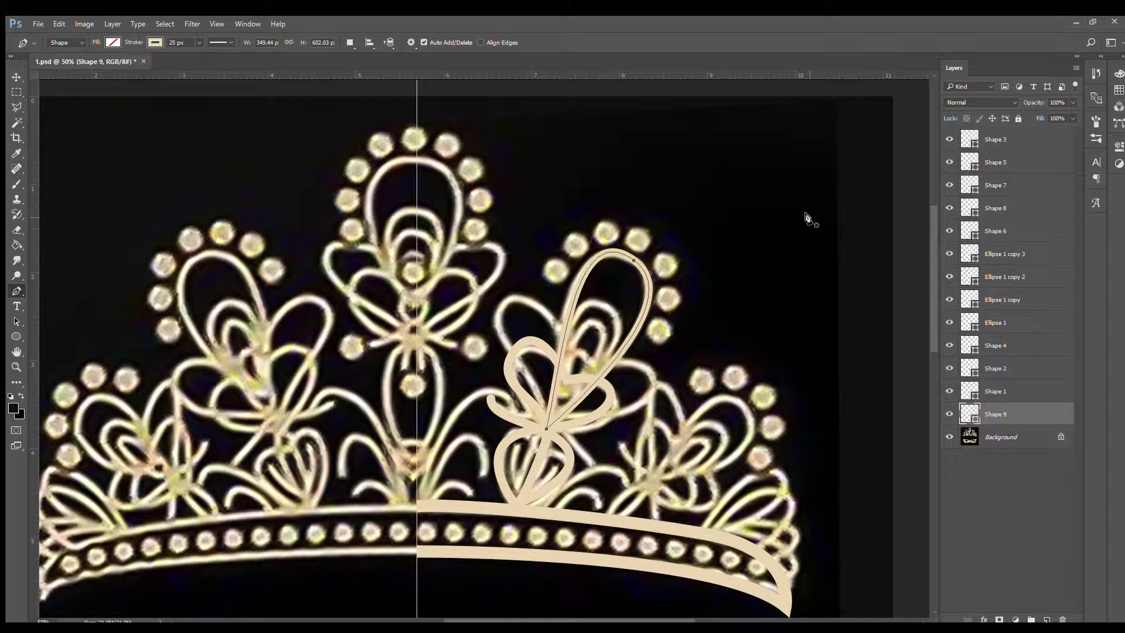
Step: Trace the next loop of the right-hand flower motif as a new pen path
key("Escape")
left_click(517, 449)
left_click_drag(520, 499, 529, 514)
left_click(557, 451)
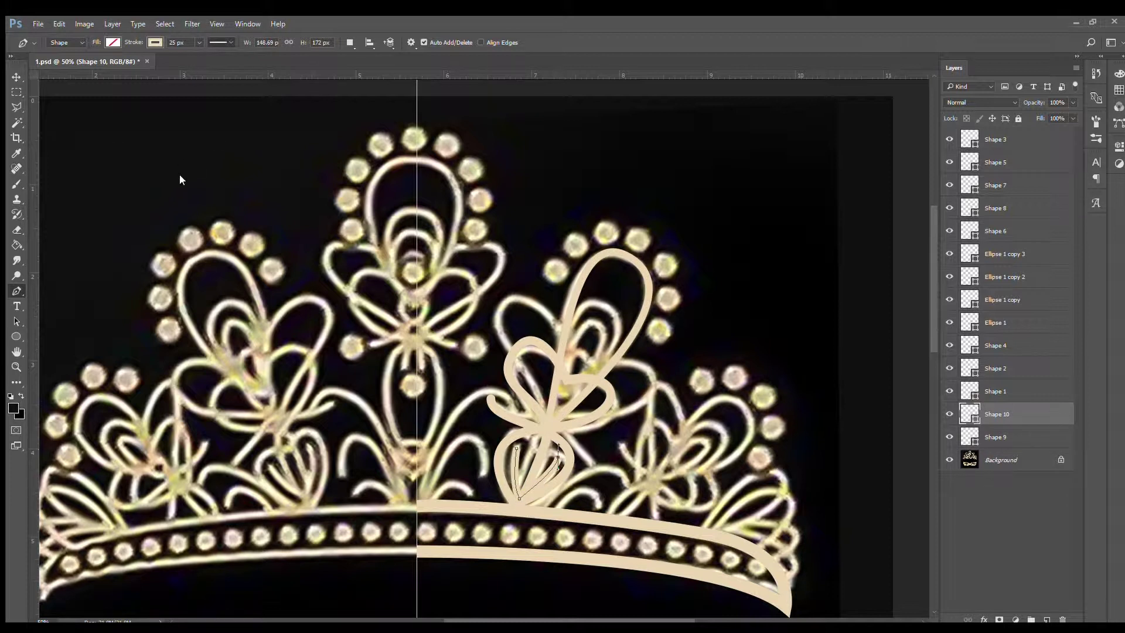
key("Escape")
left_click(553, 426, "ctrl")
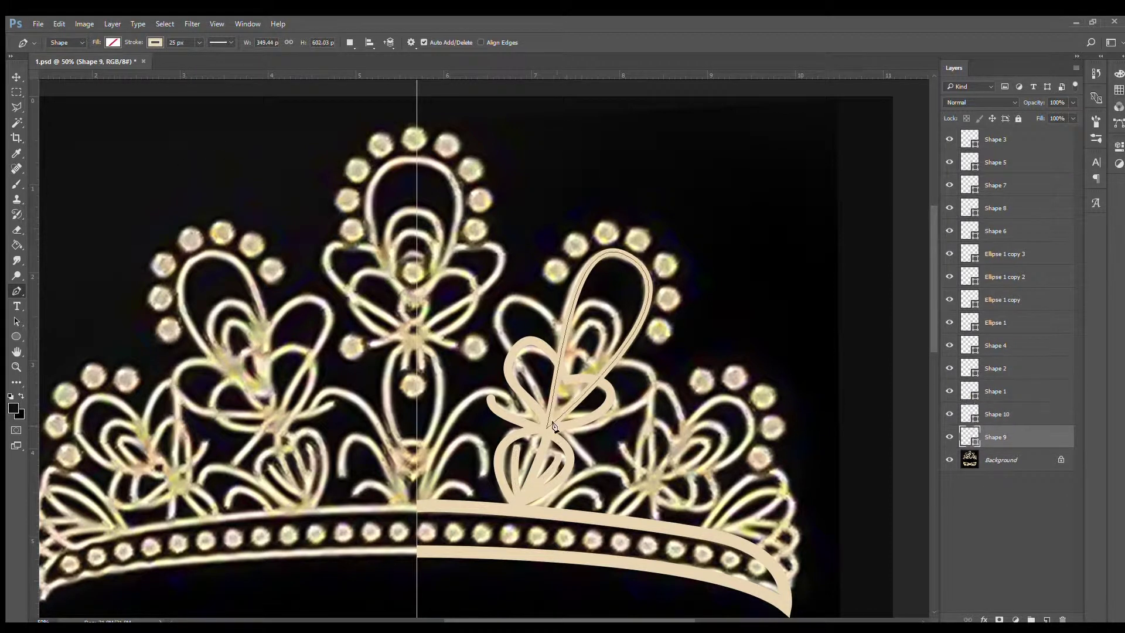
key("Escape")
left_click(591, 461)
left_click_drag(503, 305, 533, 288)
left_click(561, 336)
Step: Give the loop no fill and a tan stroke, toggling the Background off and on to check it
left_click(112, 42)
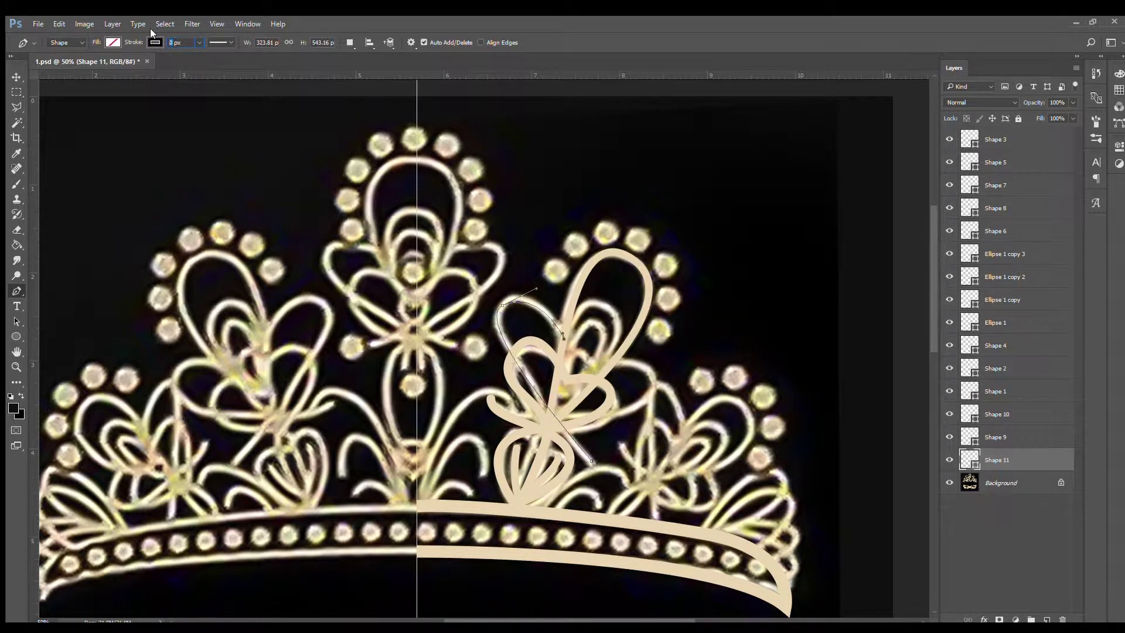
left_click(155, 42)
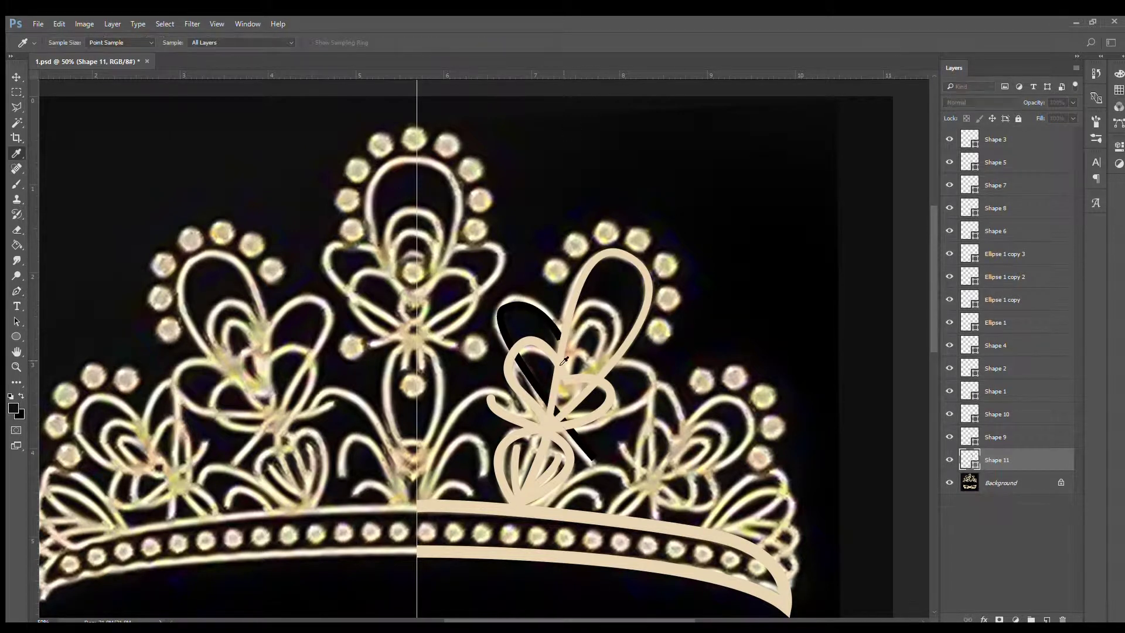
key("v")
left_click(1002, 483)
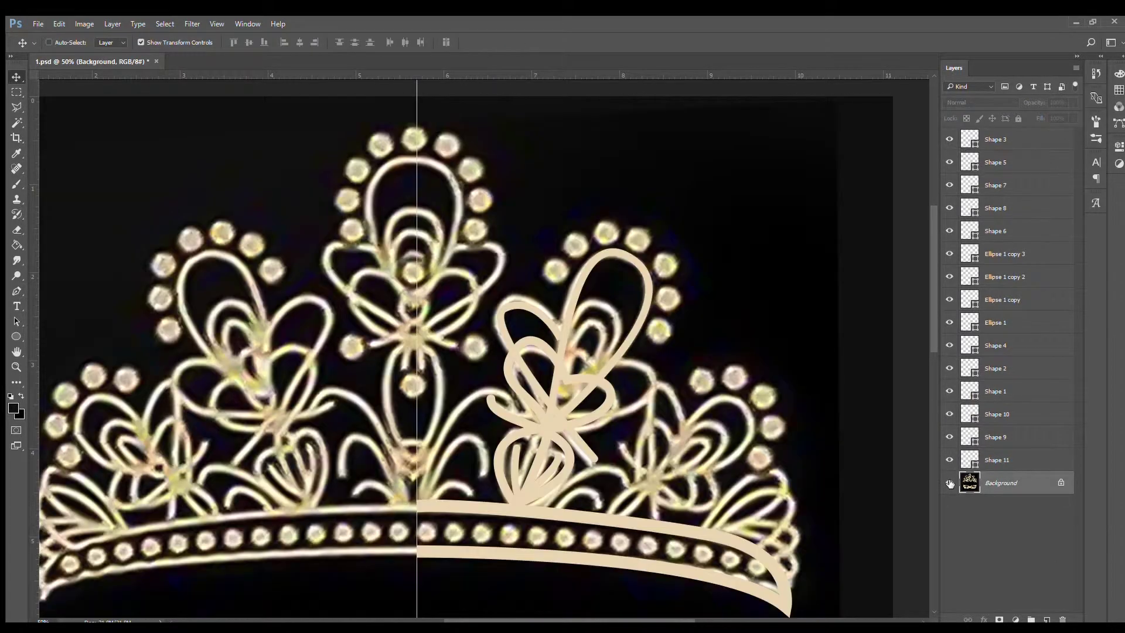
left_click(950, 483)
left_click(950, 483)
Step: Trace the inner bow loop path, temporarily lowering the shape's opacity while drawing
key("p")
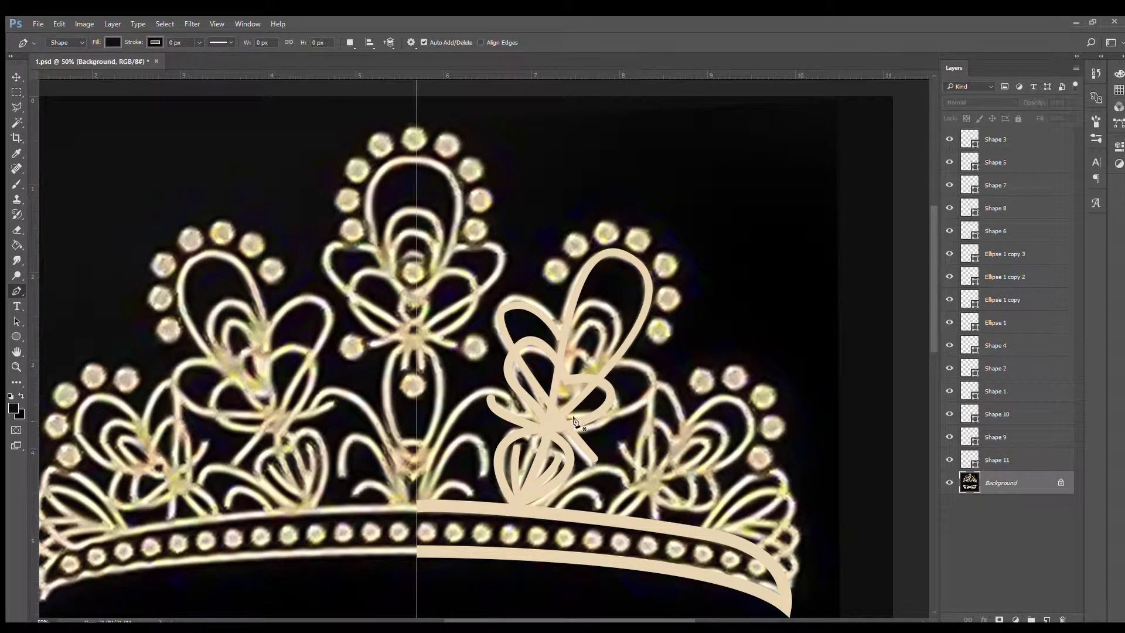
left_click(553, 426)
left_click(652, 375)
left_click(613, 363)
left_click_drag(582, 302, 632, 310)
left_click(560, 333)
mouse_move(563, 338)
left_mouse_down()
mouse_move(554, 360)
mouse_move(589, 451)
left_mouse_up()
key("0")
key("0")
left_click(602, 369, "alt")
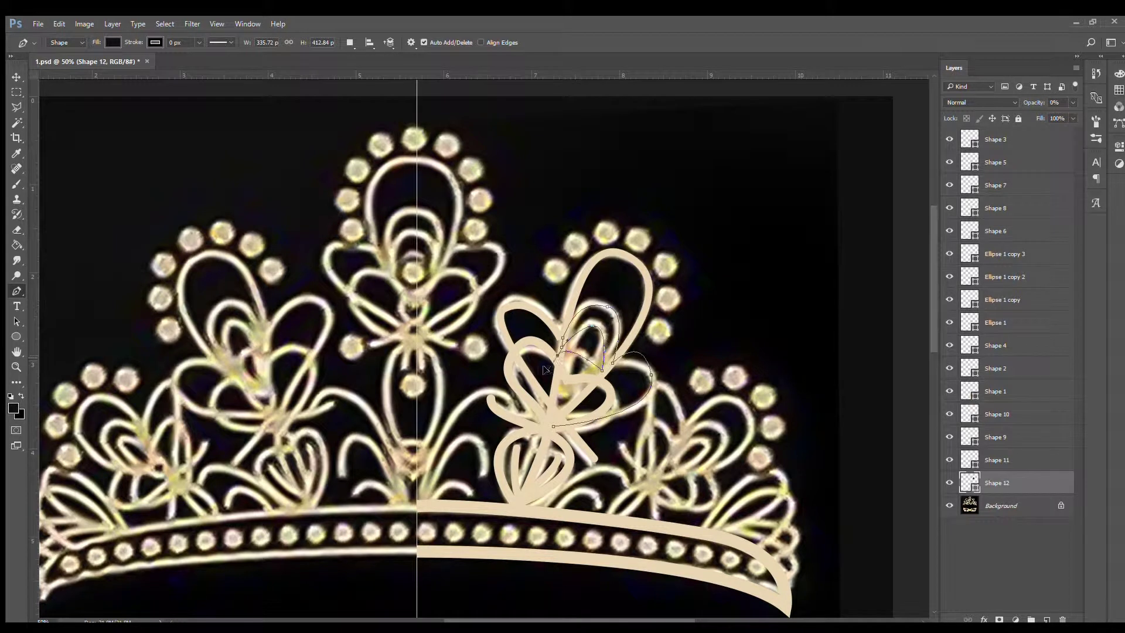
key("0")
Step: Set the bow loop to no fill with a 25 px tan stroke
left_click(112, 42)
type("5")
key("Return")
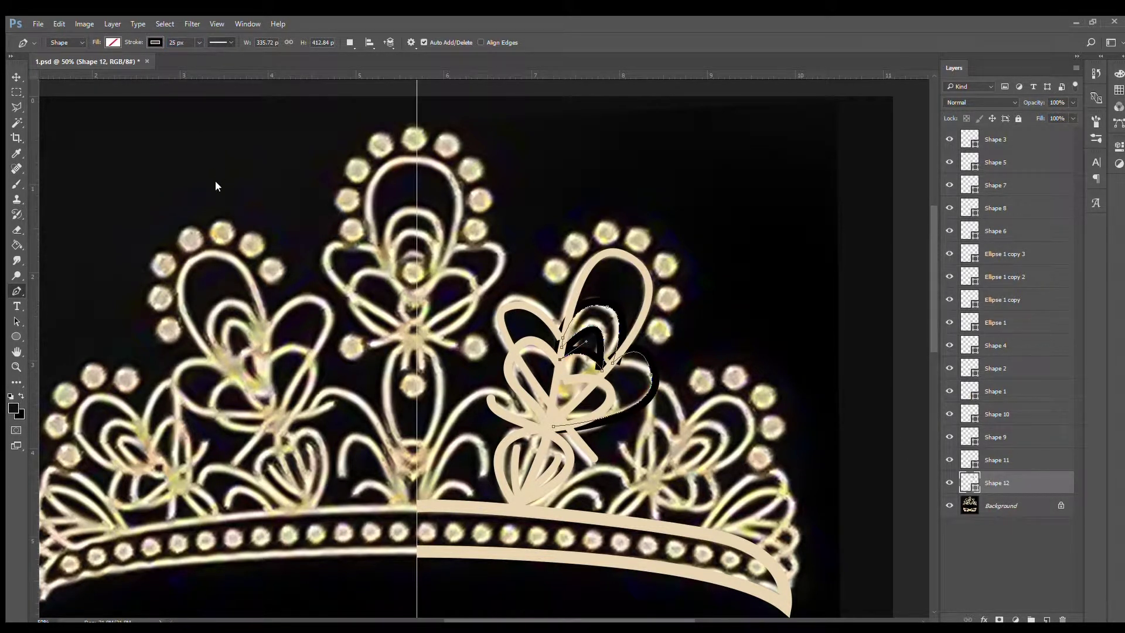
left_click(950, 505)
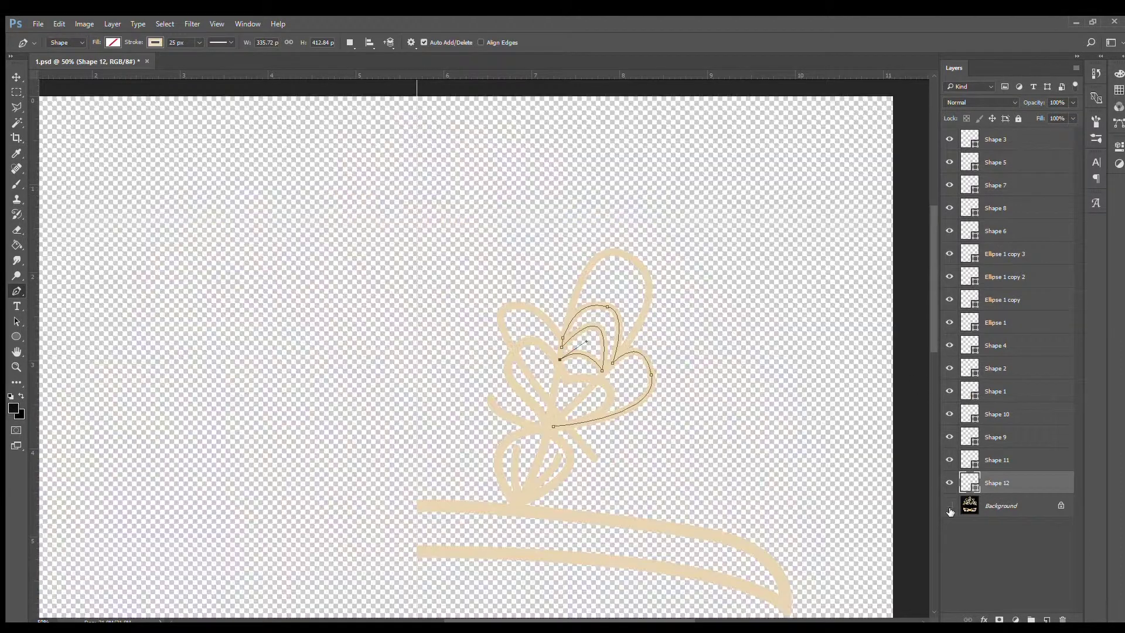
Step: Select Shapes 8 through 12 and group them
key("v")
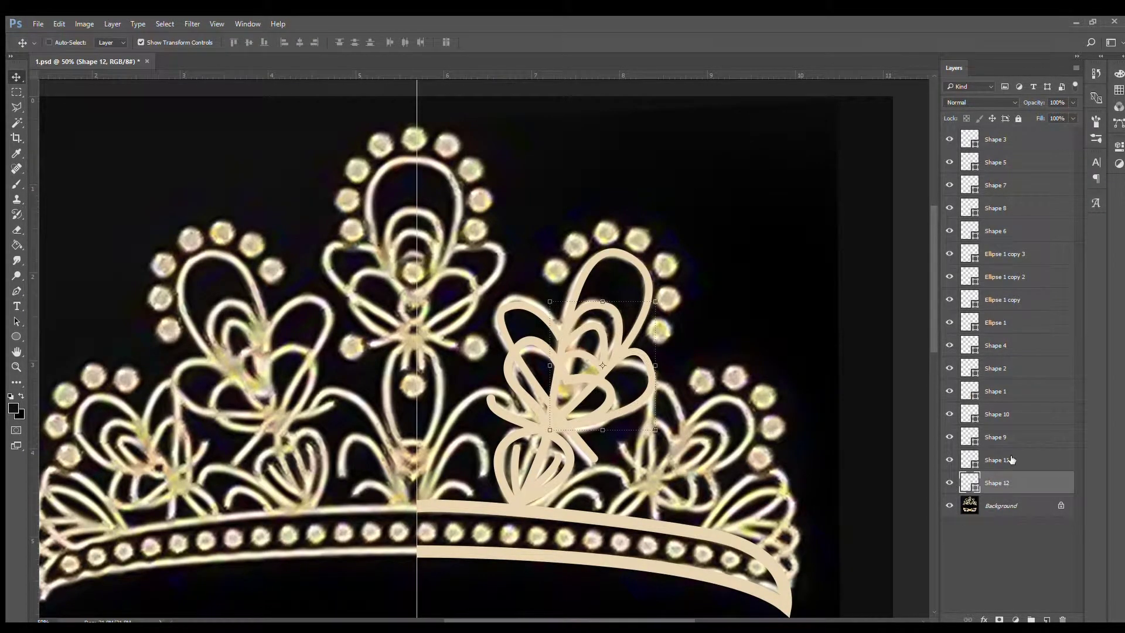
left_click(986, 508)
left_click_drag(996, 483, 999, 414)
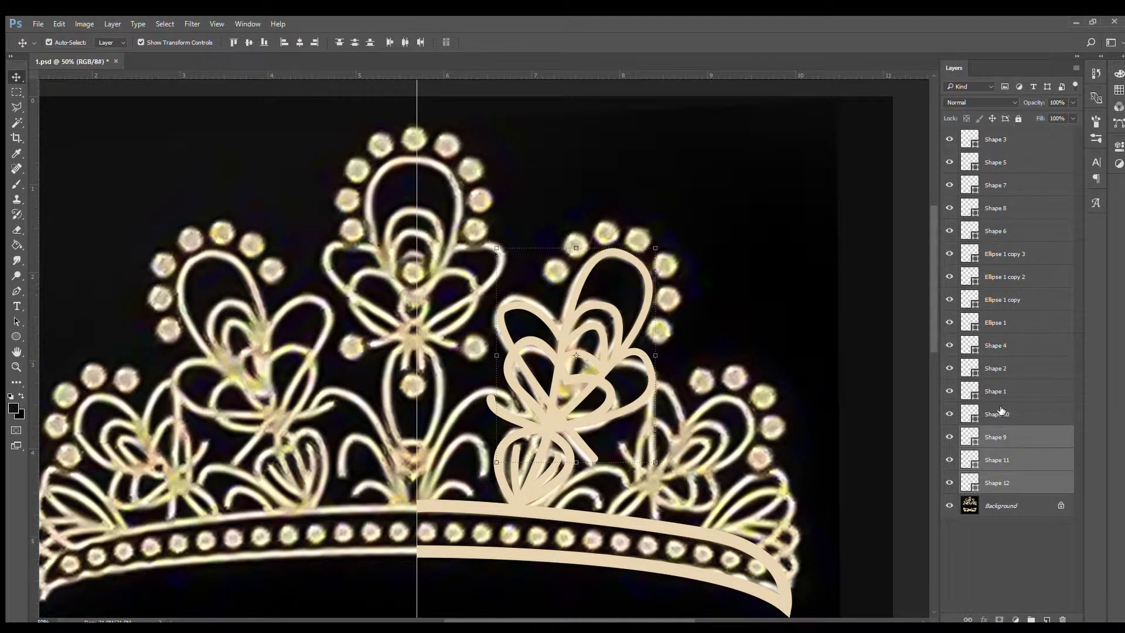
left_click(1021, 208, "ctrl")
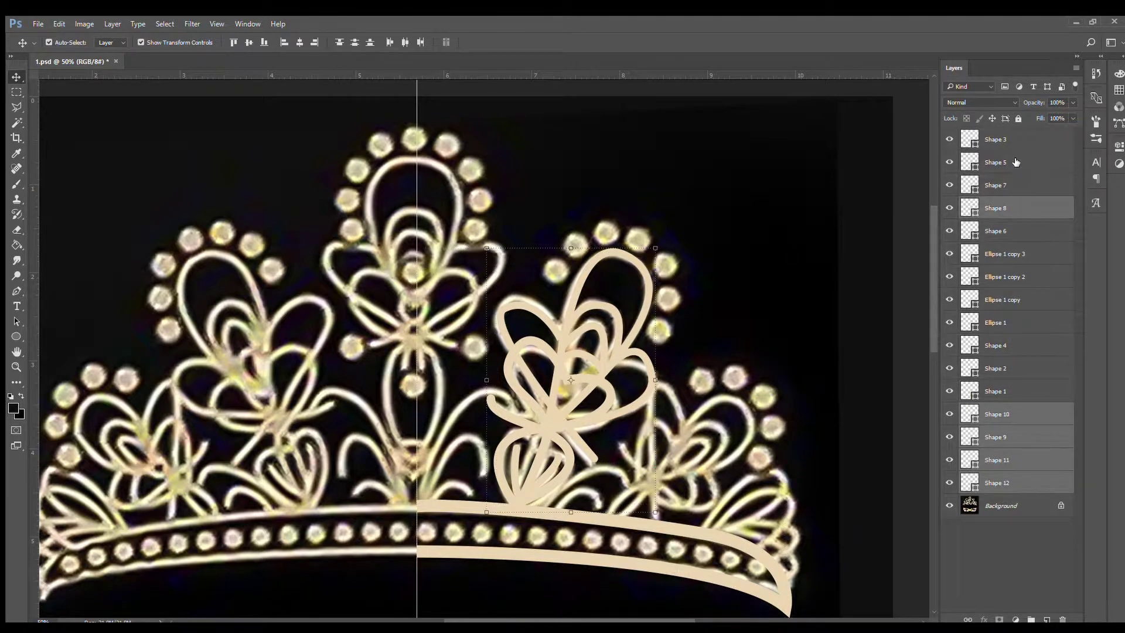
key("ctrl+g")
Step: Place a copy of the flower group further right, scaled to about 82%, skewed and tilted over the smaller flower
left_click_drag(589, 302, 702, 303)
key("ctrl+t")
mouse_move(783, 246)
left_mouse_down()
mouse_move(762, 340)
mouse_move(732, 391)
left_mouse_up()
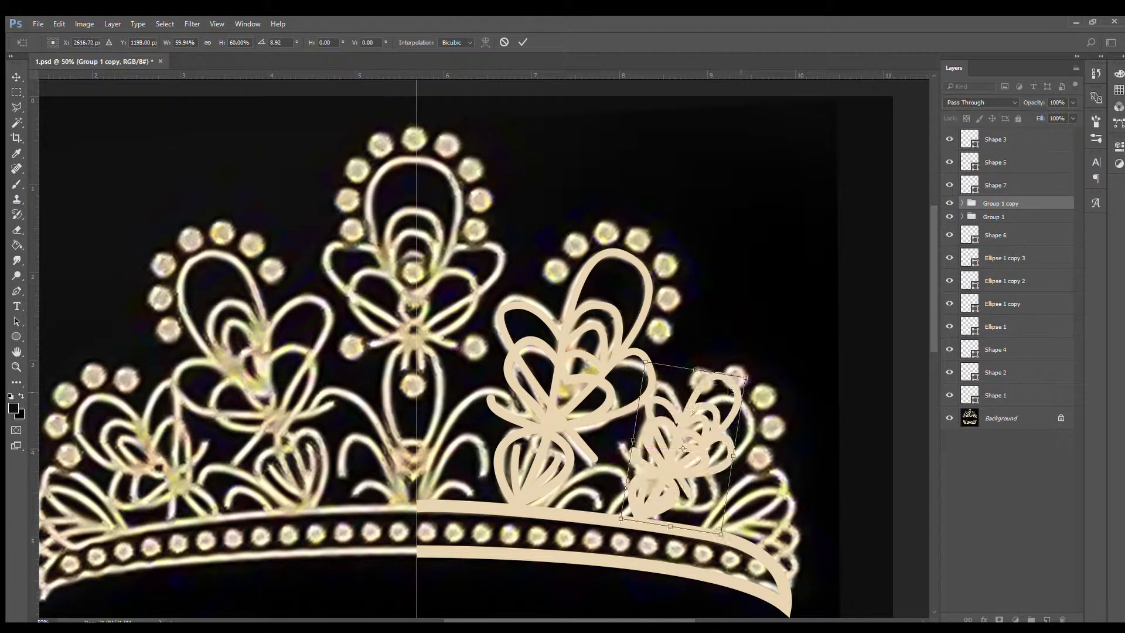
key("Return")
key("Delete")
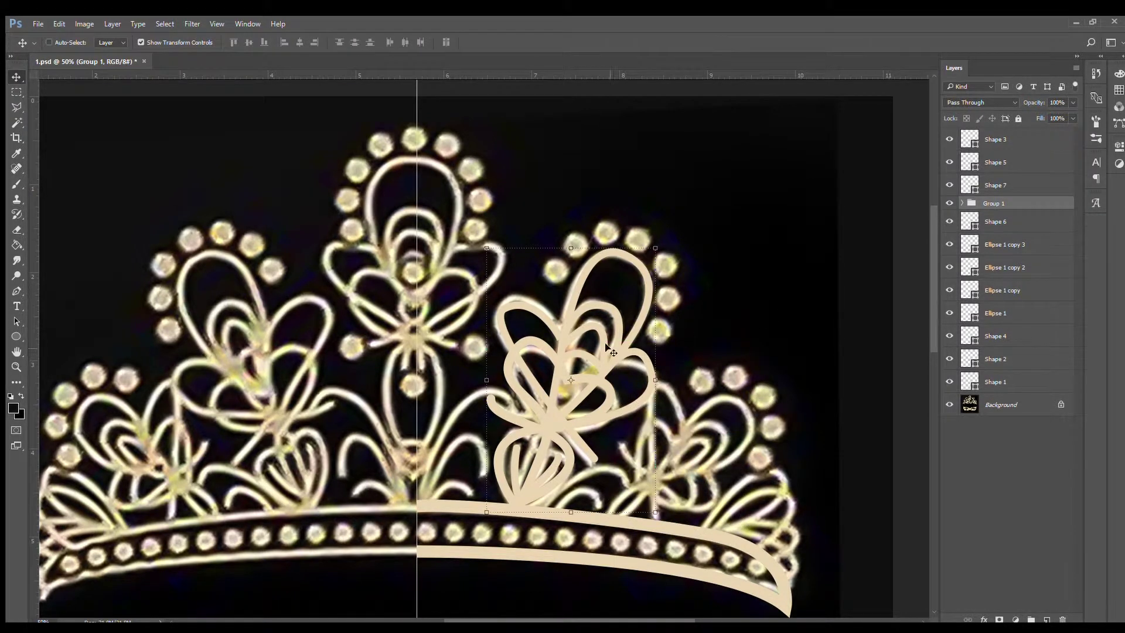
left_click_drag(608, 348, 744, 412)
key("ctrl+t")
left_click_drag(816, 389, 761, 386)
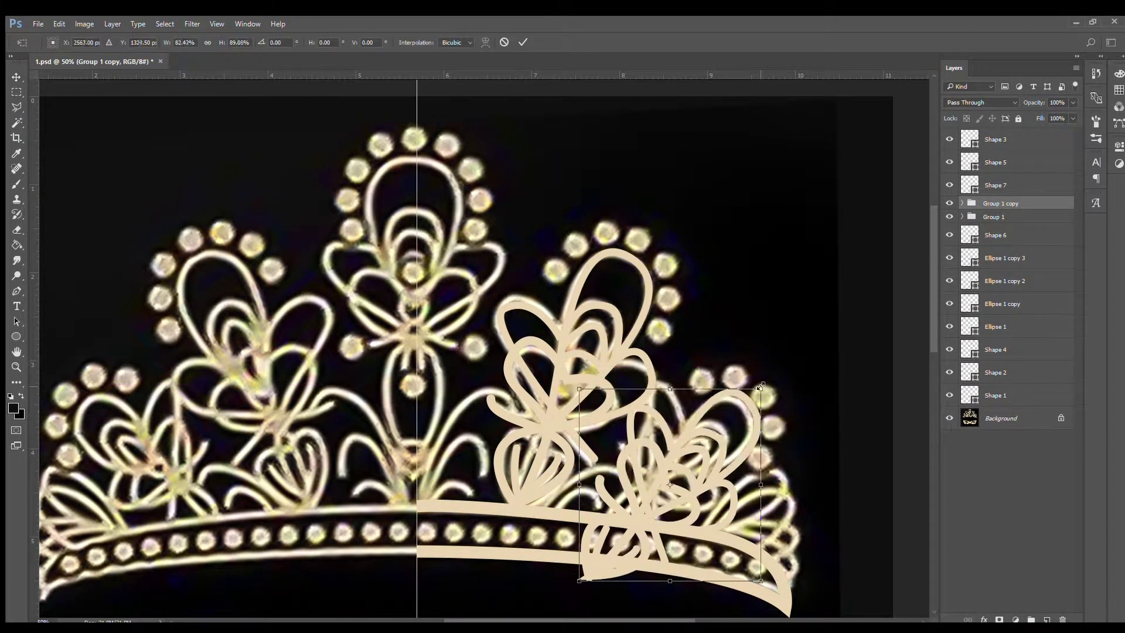
left_click_drag(579, 388, 601, 357)
left_click_drag(761, 581, 729, 562)
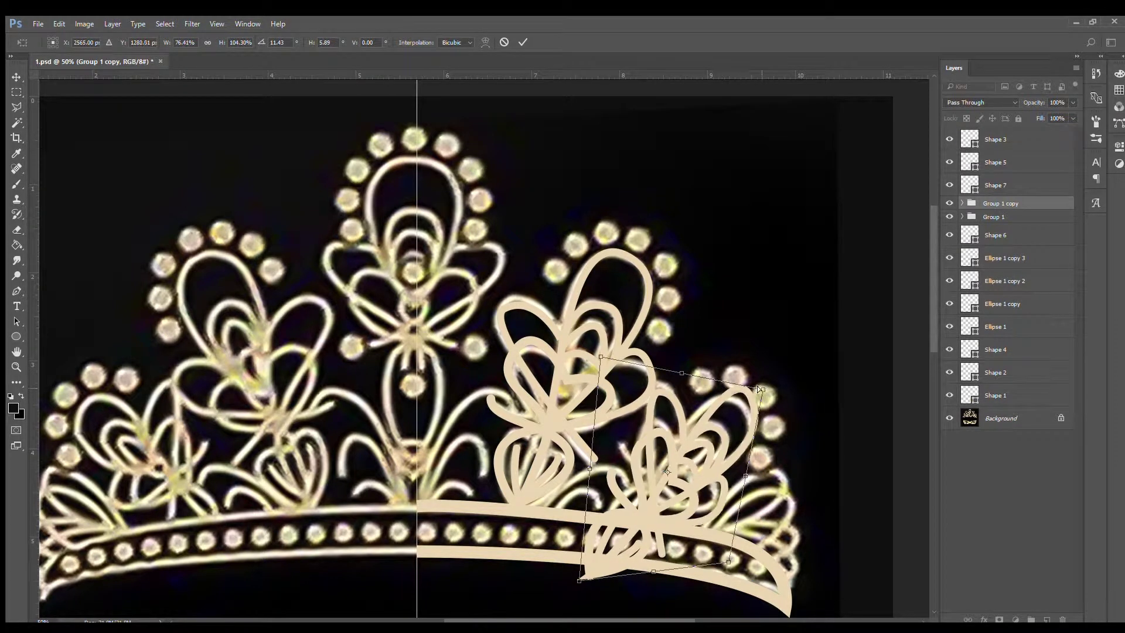
key("Return")
Step: In the copied group, move Shape 8's lower end onto the band and select Shape 11's band anchors
left_click(962, 203)
left_click(1005, 222)
key("p")
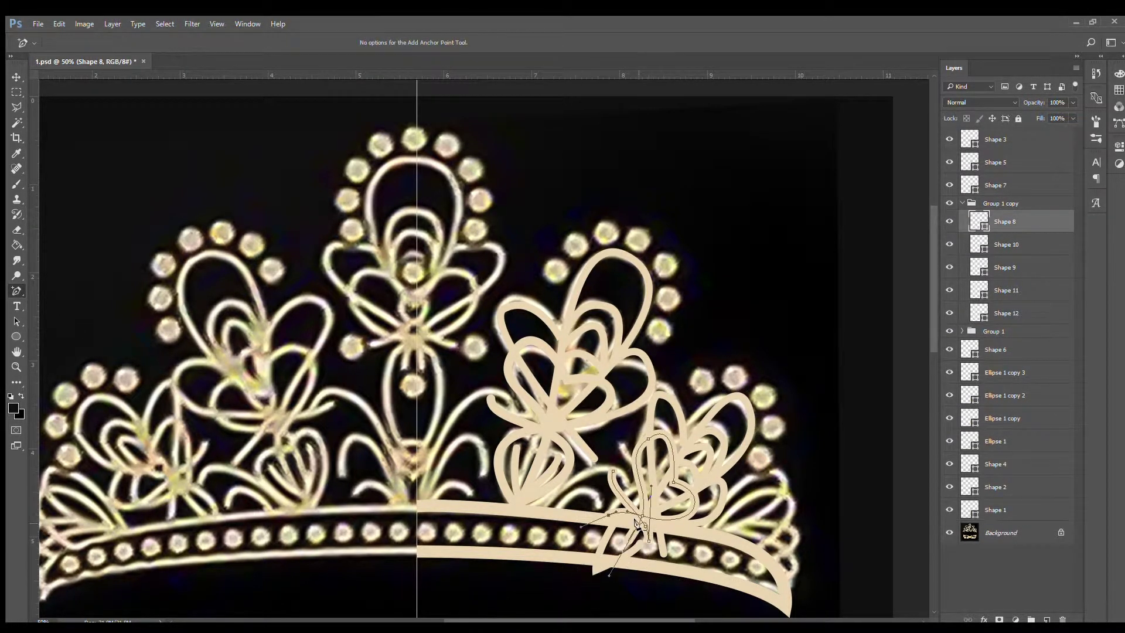
left_click_drag(591, 573, 641, 526)
left_click(644, 528, "ctrl")
left_click(1001, 245)
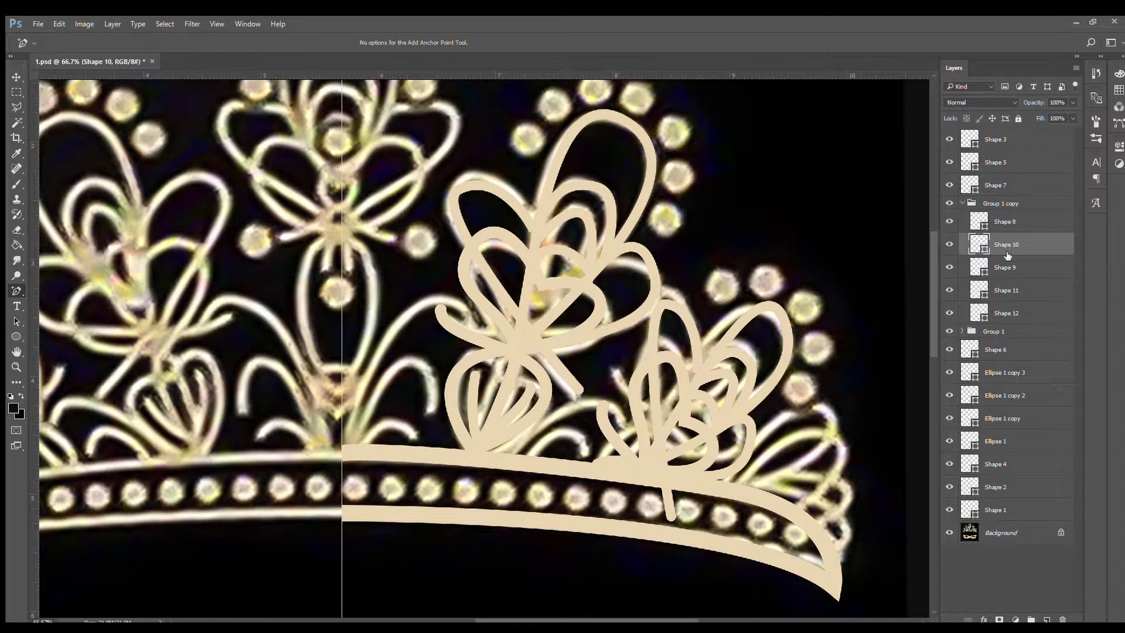
left_click_drag(648, 525, 698, 551)
Step: Reset the zoom, select the Background layer, and start a new path at the band's right end
key("ctrl+0")
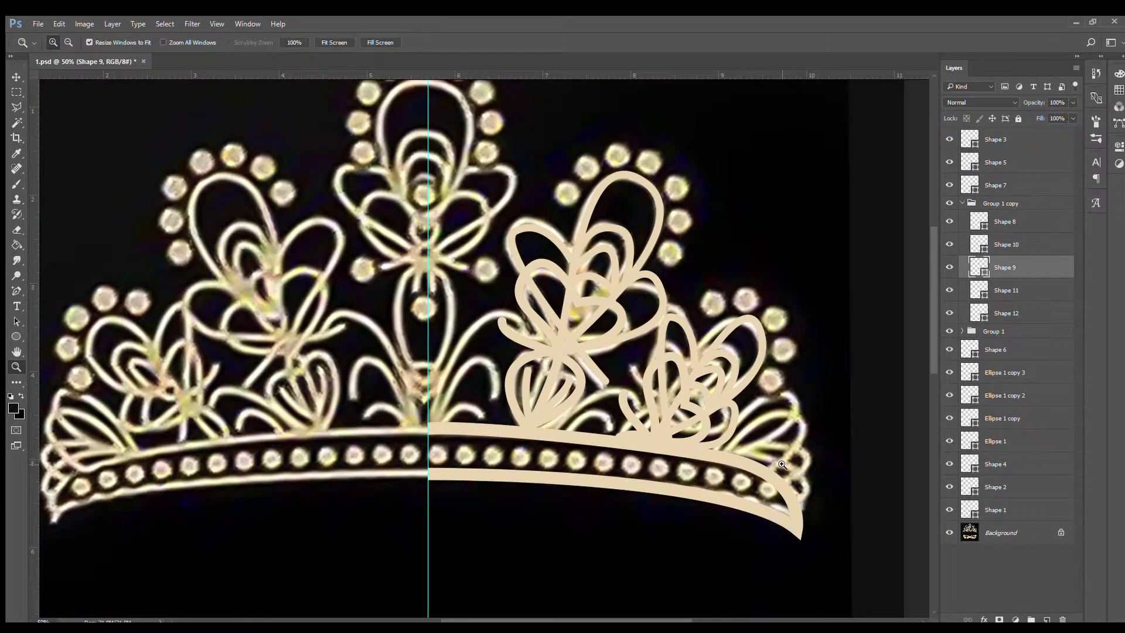
key("ctrl+1")
key("v")
left_click(816, 473, "ctrl")
key("p")
left_click(656, 459)
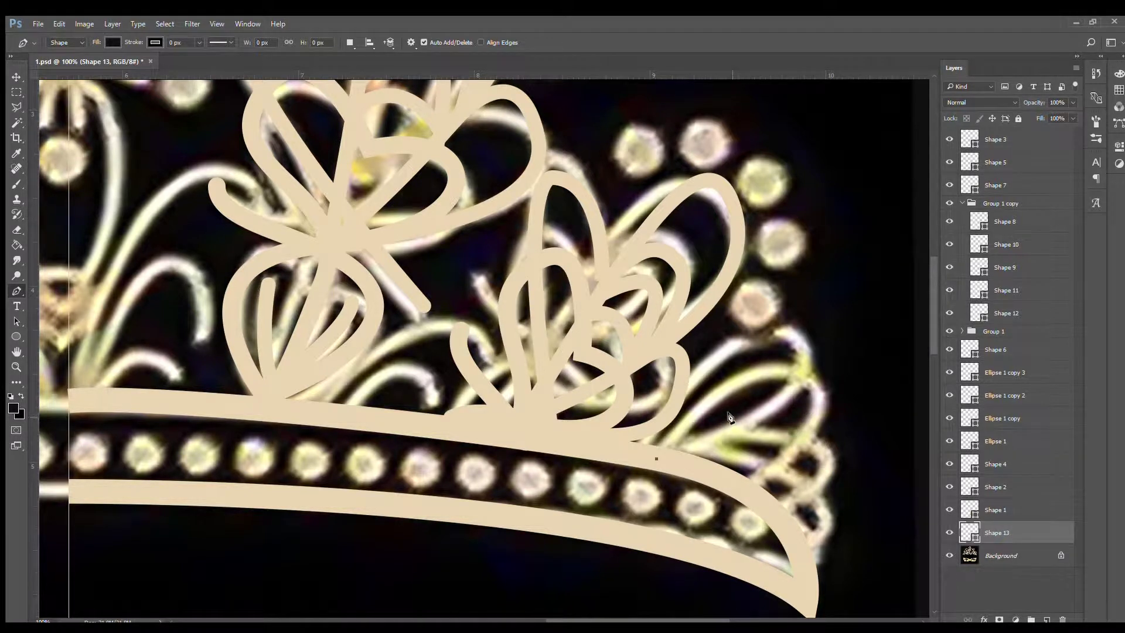
Step: Undo the stray shape and redo back to the curved Shape 13 path
key("ctrl+alt+z")
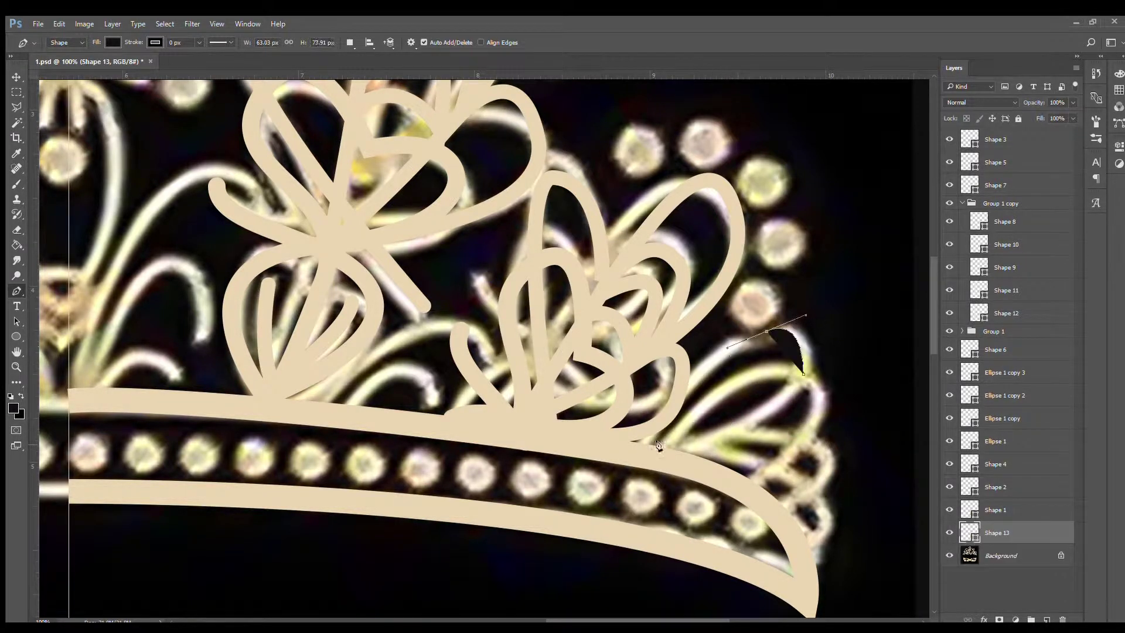
key("ctrl+alt+z")
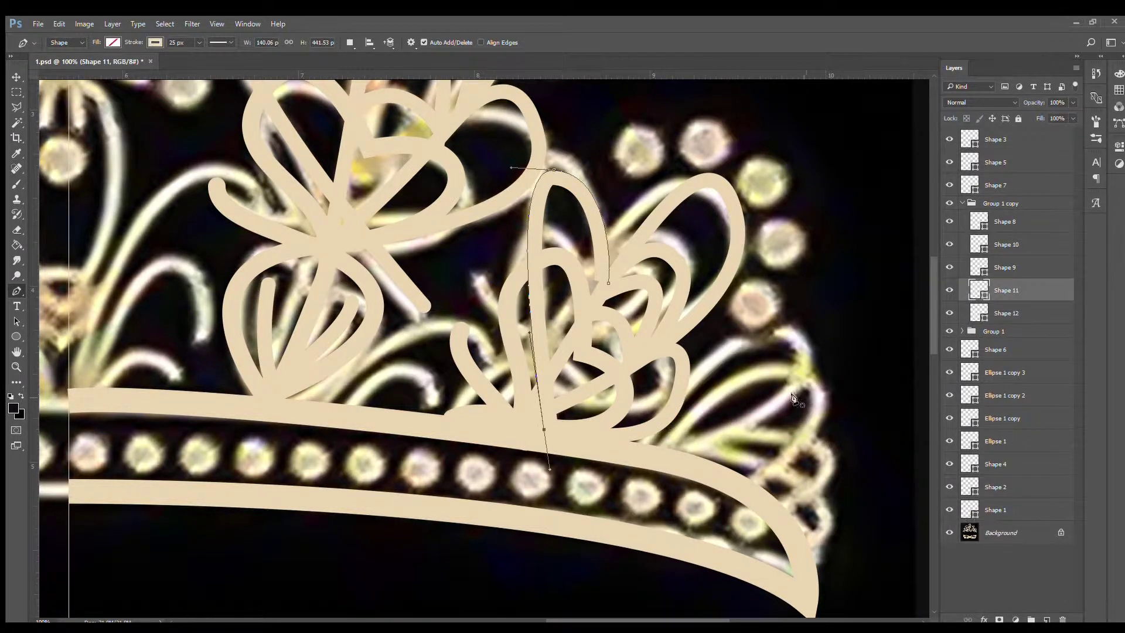
key("ctrl+shift+z")
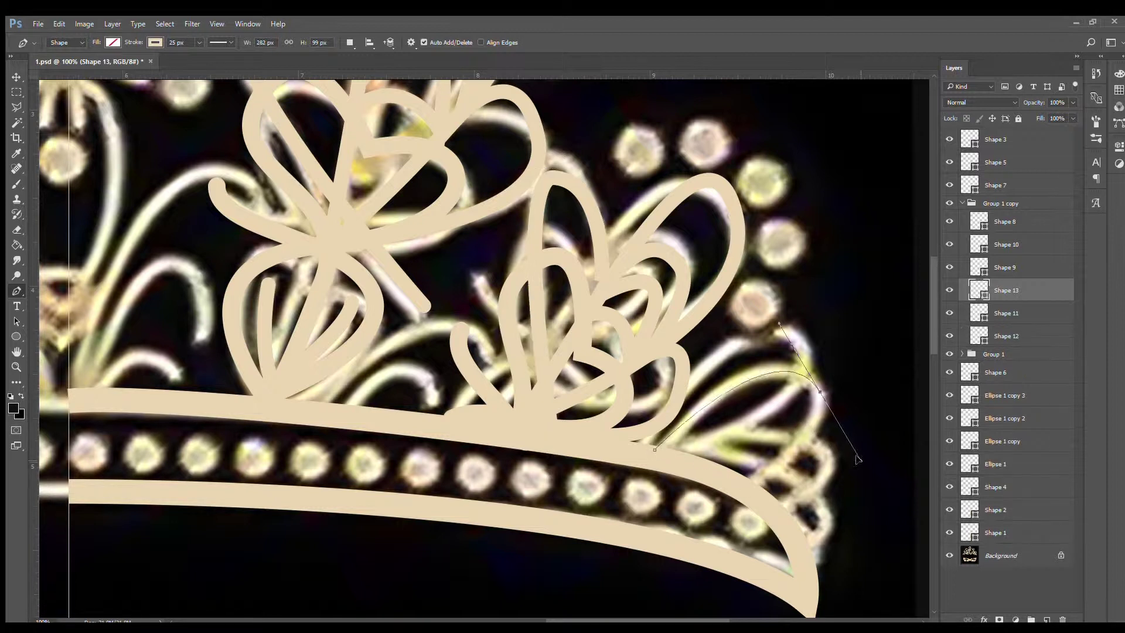
key("ctrl+shift+z")
key("ctrl+shift+z")
key("ctrl+shift+z")
key("ctrl+shift+z")
key("ctrl+shift+z")
key("ctrl+shift+z")
key("ctrl+shift+z")
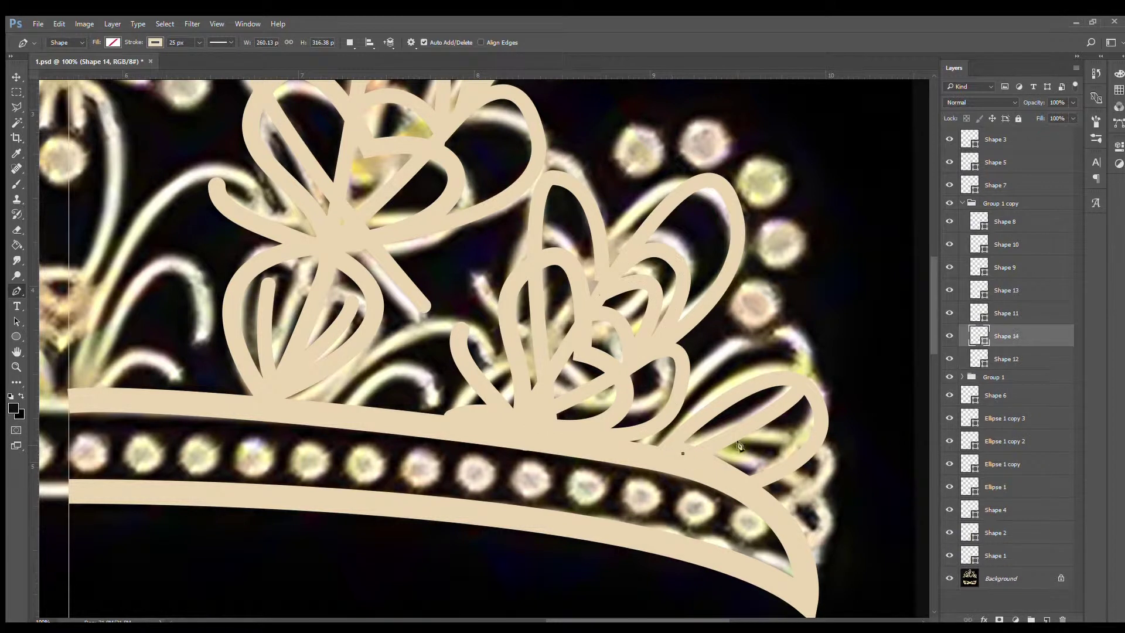
key("ctrl+shift+z")
key("ctrl+shift+z")
key("ctrl+shift+z")
key("ctrl+shift+z")
key("ctrl+shift+z")
key("ctrl+shift+z")
Step: Trace the band's end curl with a 25 px stroke, then zoom out to 50% to check
left_click_drag(804, 554, 889, 483)
scroll(644, 351, "down", 2)
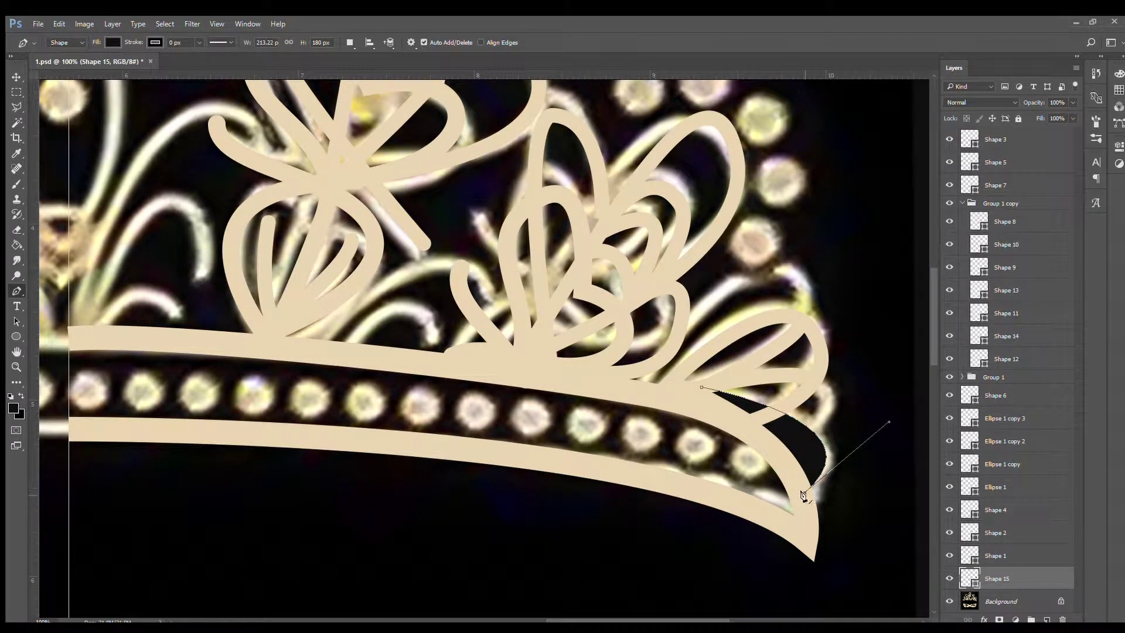
type("25")
key("Return")
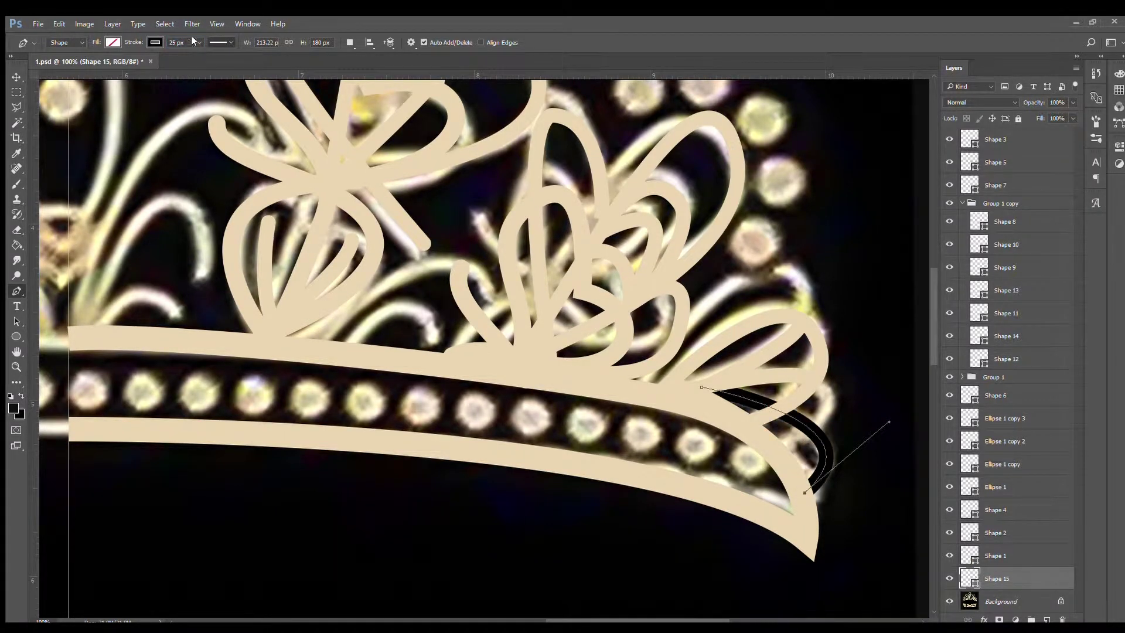
key("z")
key("ctrl+minus")
left_click(949, 601)
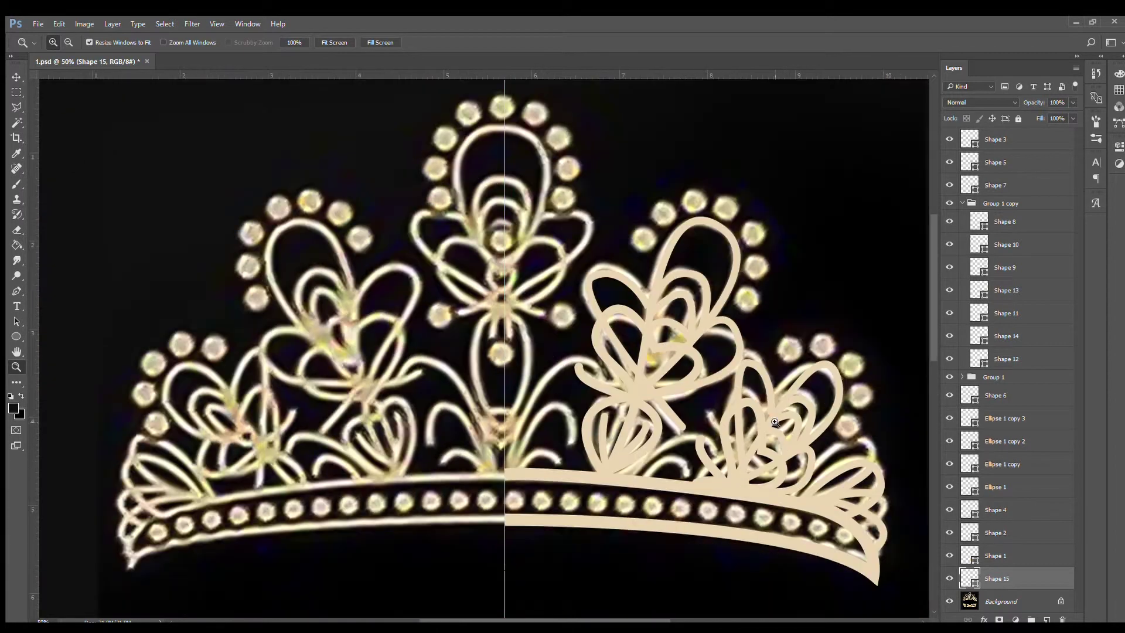
key("p")
left_click(513, 472)
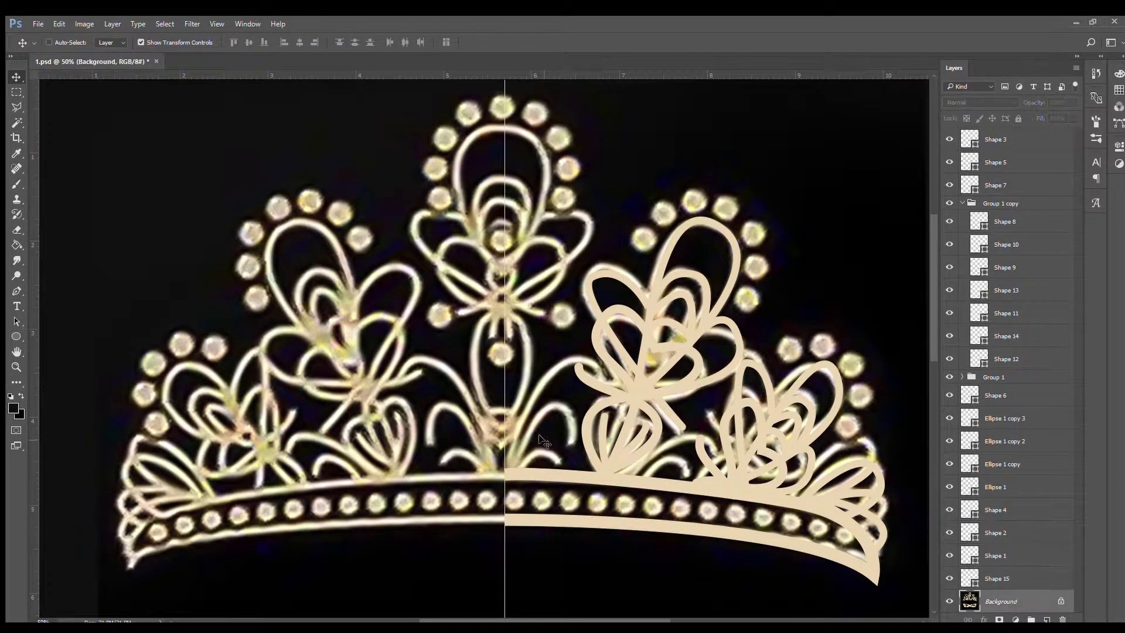
Step: Draw the central curl path with curved segments and a 25 px stroke
left_click_drag(563, 459, 589, 481)
left_click(505, 469)
scroll(505, 469, "down", 2)
left_click(595, 291)
left_click_drag(574, 356, 576, 371)
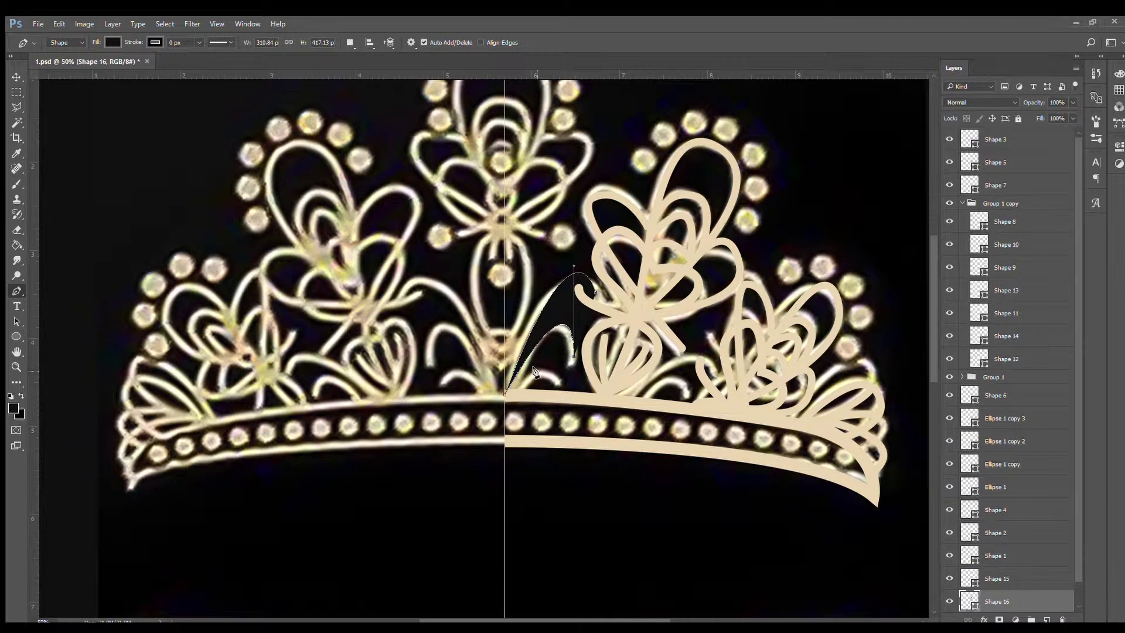
type("25")
key("Return")
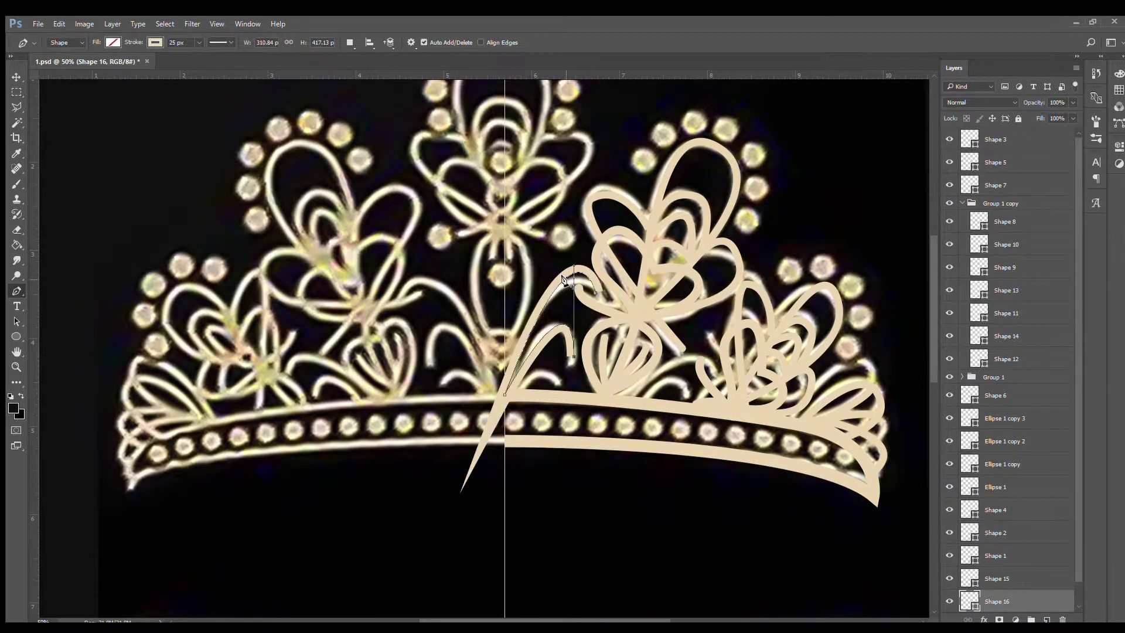
Step: Reshape the central curl's left curve and trace a curved stroke down the crown's centre
right_click(16, 288)
left_click(59, 317)
mouse_move(531, 328)
left_mouse_down()
mouse_move(517, 386)
mouse_move(521, 327)
mouse_move(514, 353)
left_mouse_up()
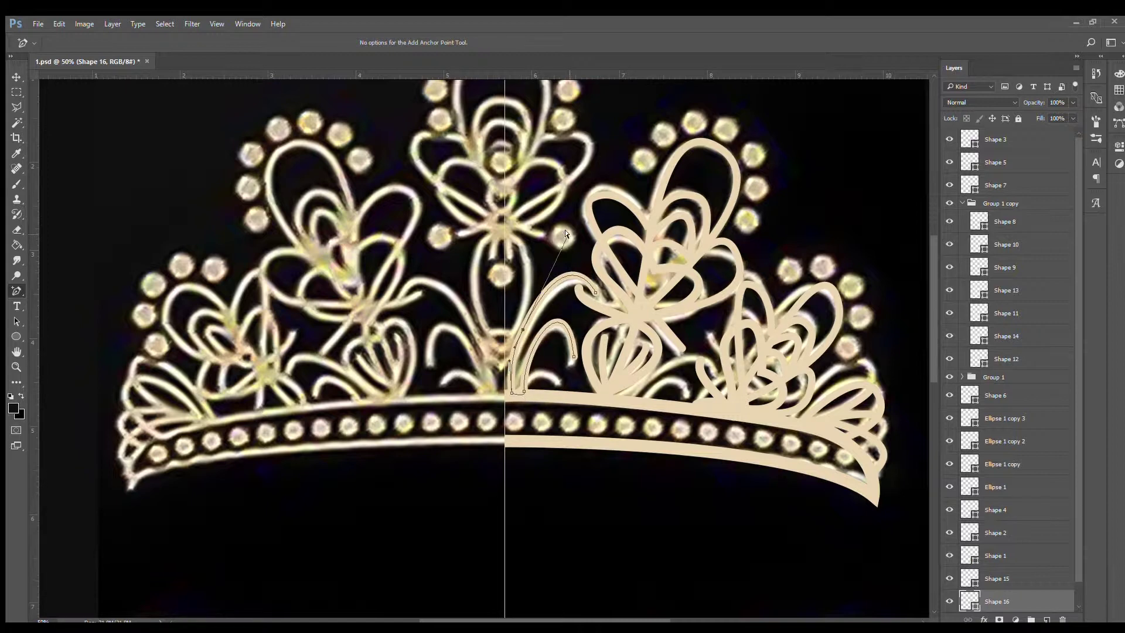
key("Return")
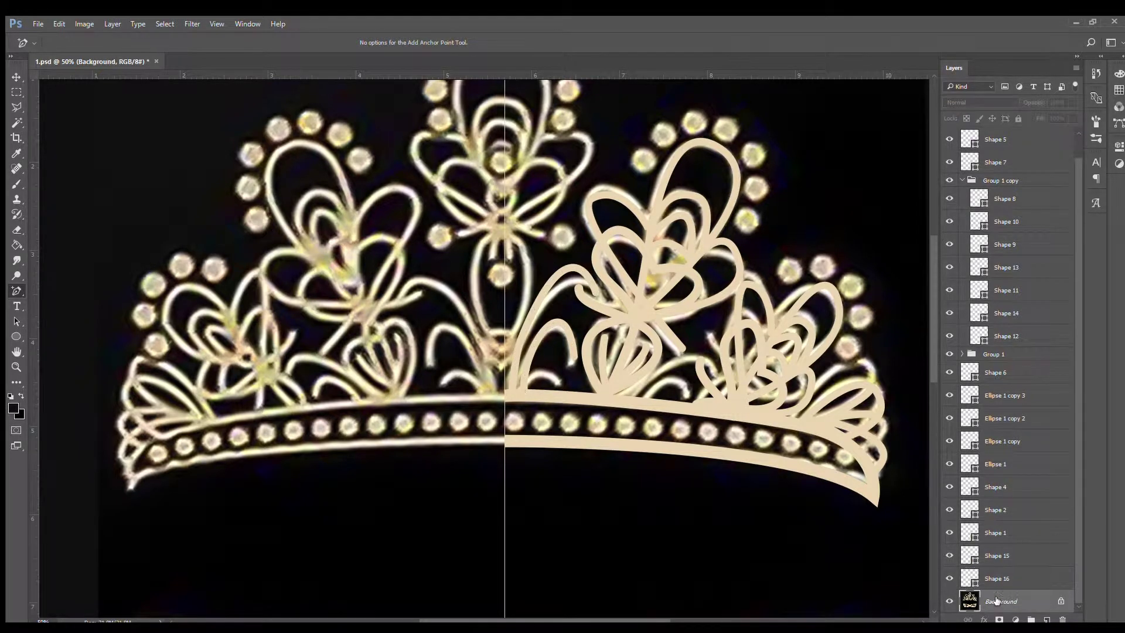
left_click_drag(606, 228, 567, 354)
key("p")
left_click_drag(466, 354, 486, 350)
left_click(466, 464)
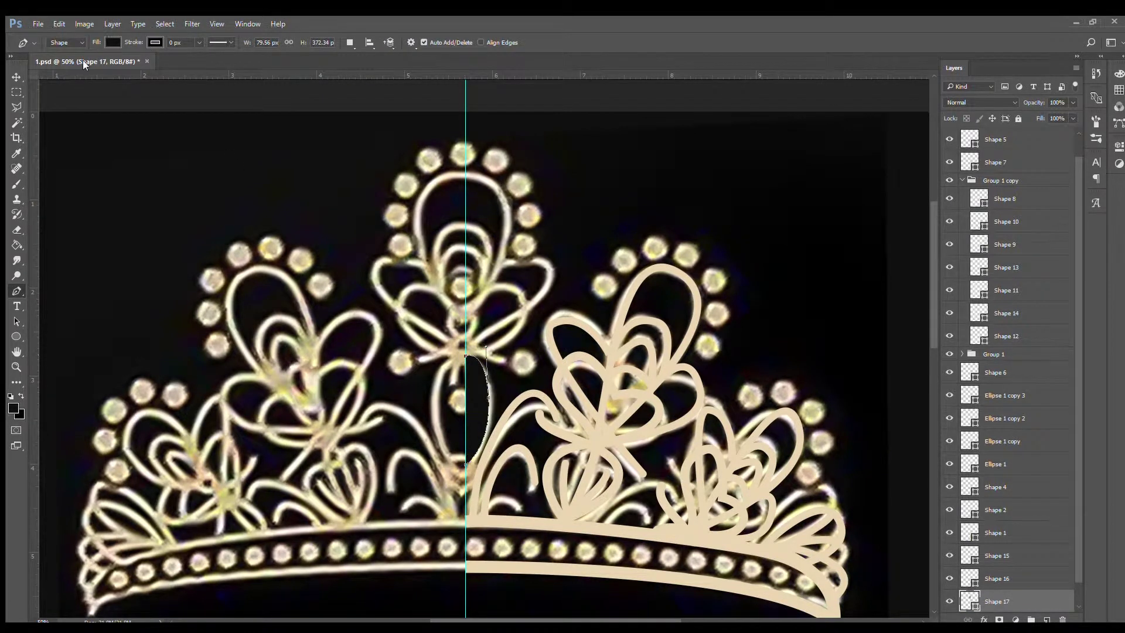
Step: Delete the misplaced centre stroke and redraw it along the centre line above the band
key("v")
key("Delete")
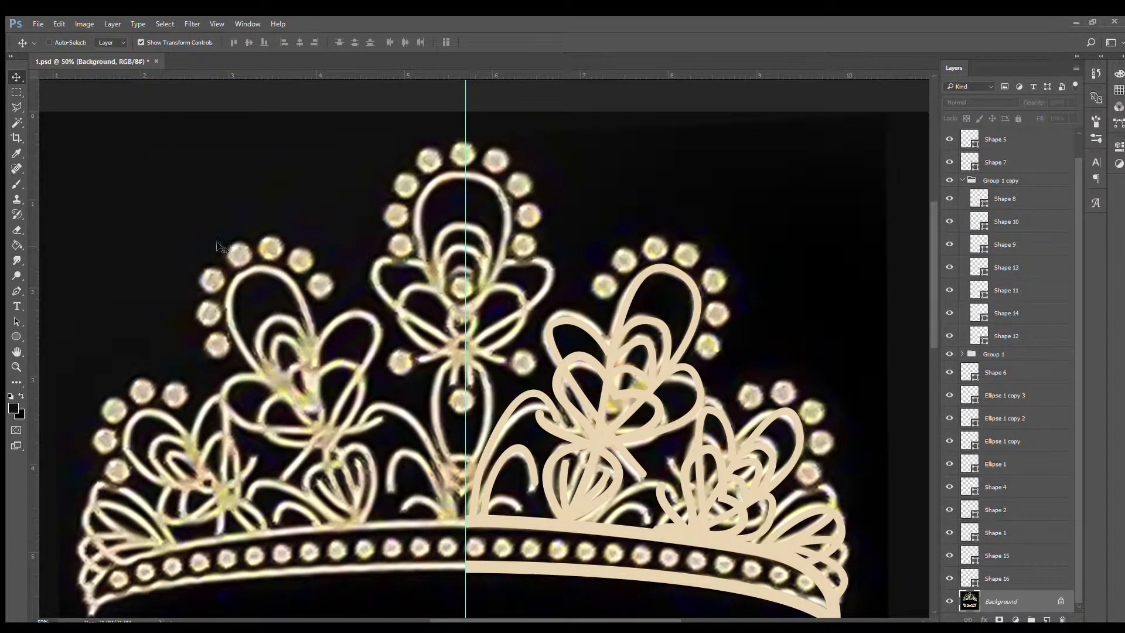
left_click(996, 578)
key("p")
left_click_drag(465, 356, 513, 420)
left_click(466, 458)
key("Escape")
Step: Trace three curves rising from the centre toward the upper right and the top
left_click(466, 351)
left_click_drag(518, 286, 504, 261)
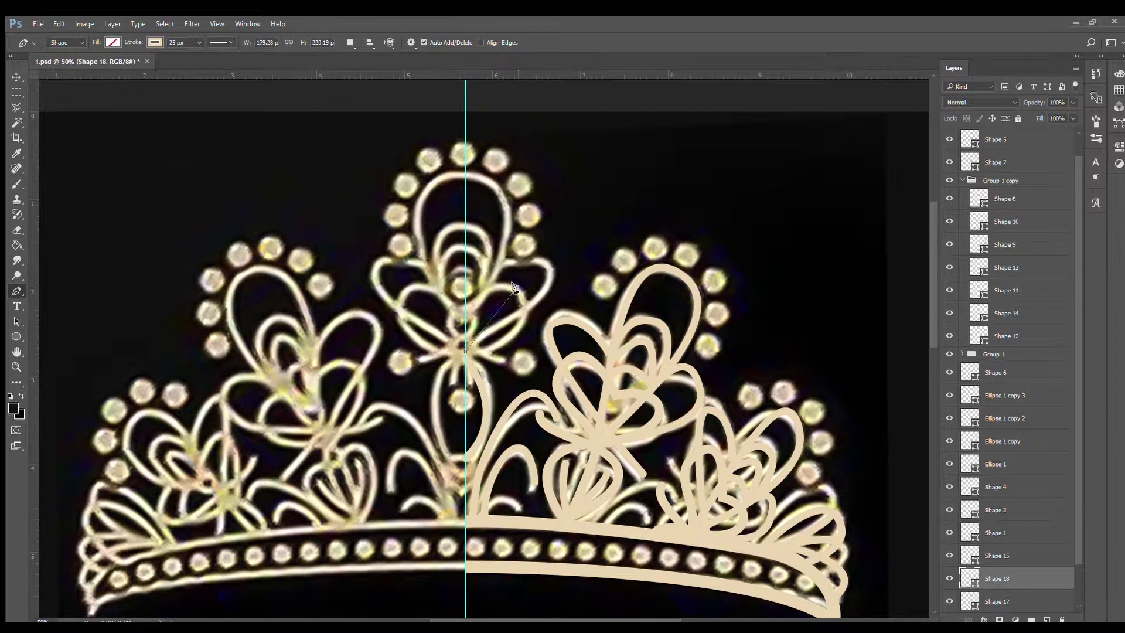
key("Escape")
left_click(472, 338)
left_click_drag(507, 253, 389, 246)
key("Escape")
left_click(472, 305)
left_click_drag(477, 176, 389, 158)
key("Escape")
Step: Trace a stroke at the top of the centre and another near it, removing a stray anchor
left_click(467, 293)
left_click_drag(466, 221, 490, 232)
scroll(467, 474, "down", 1)
key("Escape")
left_click(464, 324)
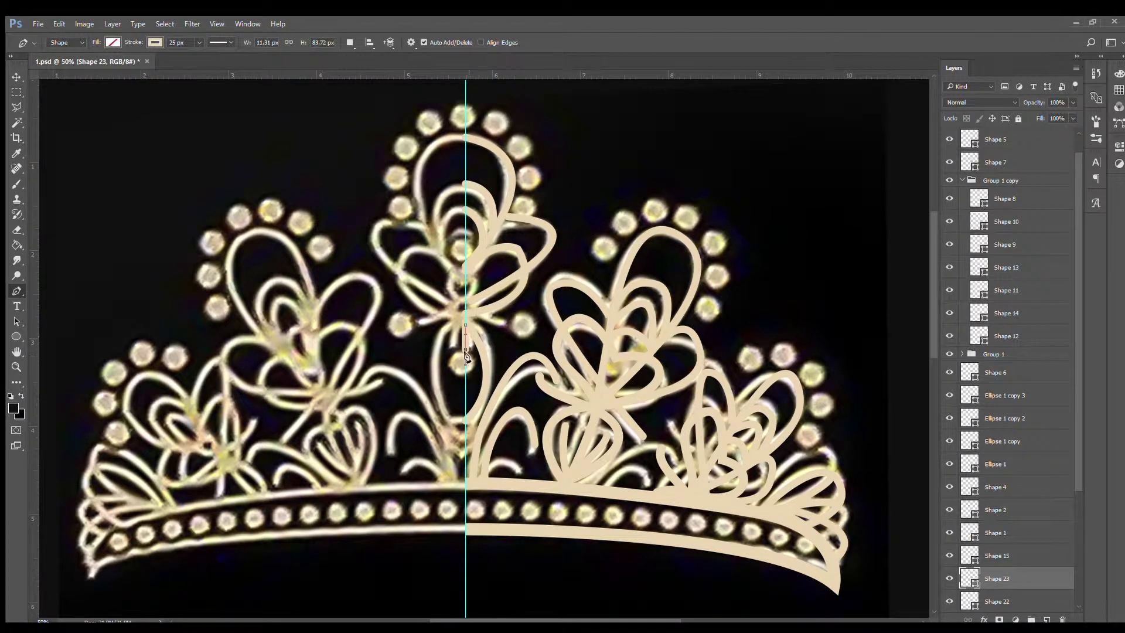
key("ctrl+z")
key("Escape")
Step: Trace further curves on the crown's right side and near the centre following the ornaments
left_click(466, 306)
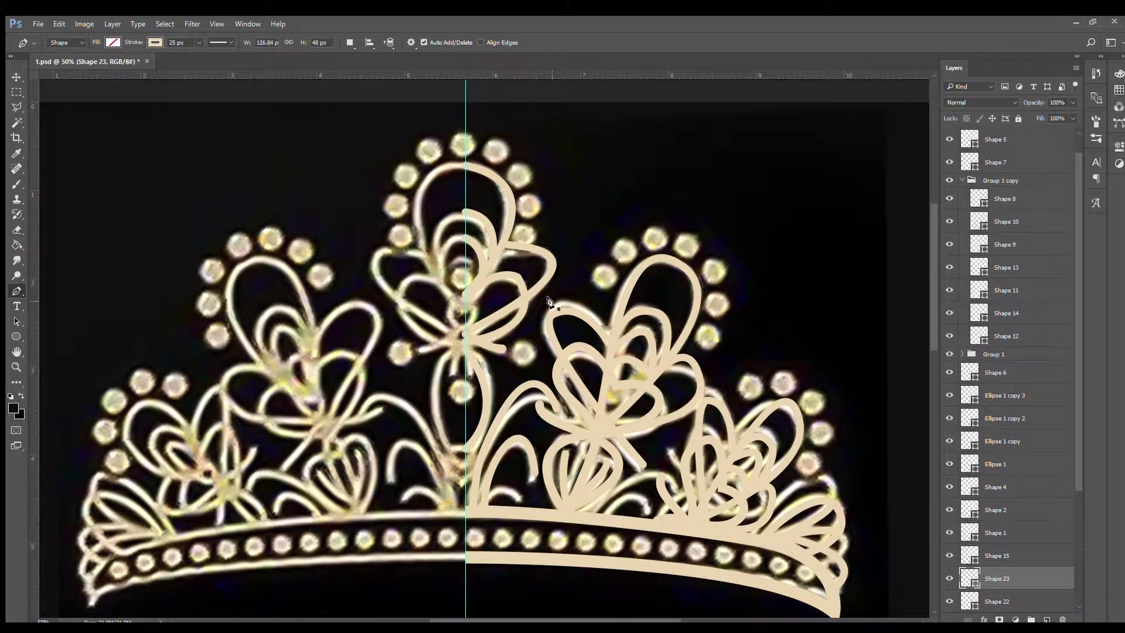
scroll(547, 301, "down", 1)
scroll(566, 340, "down", 1)
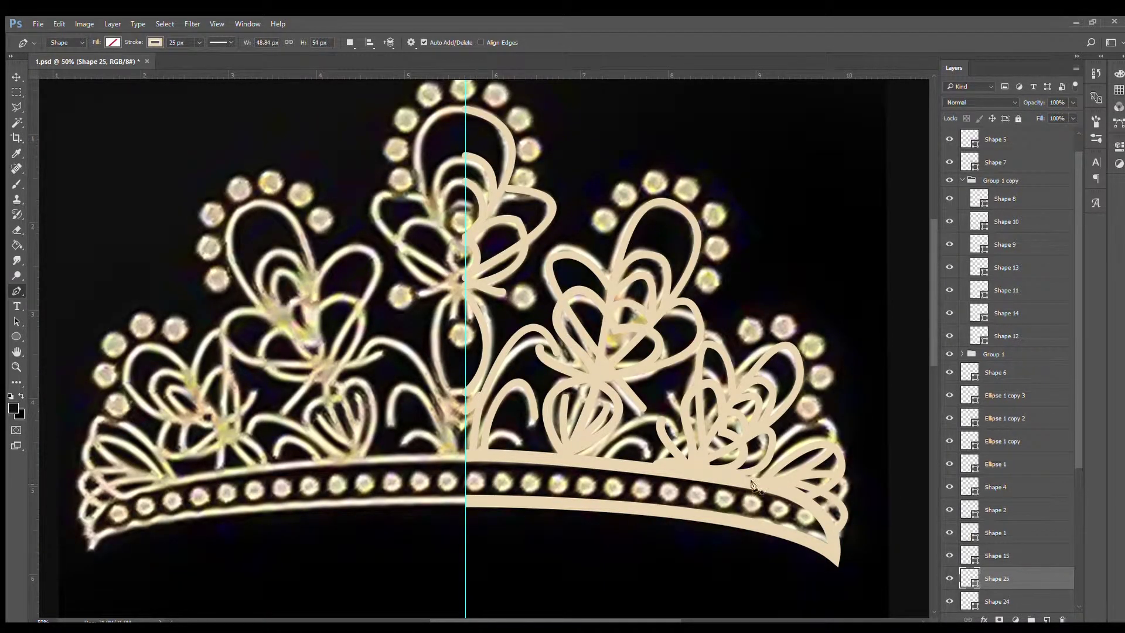
key("Escape")
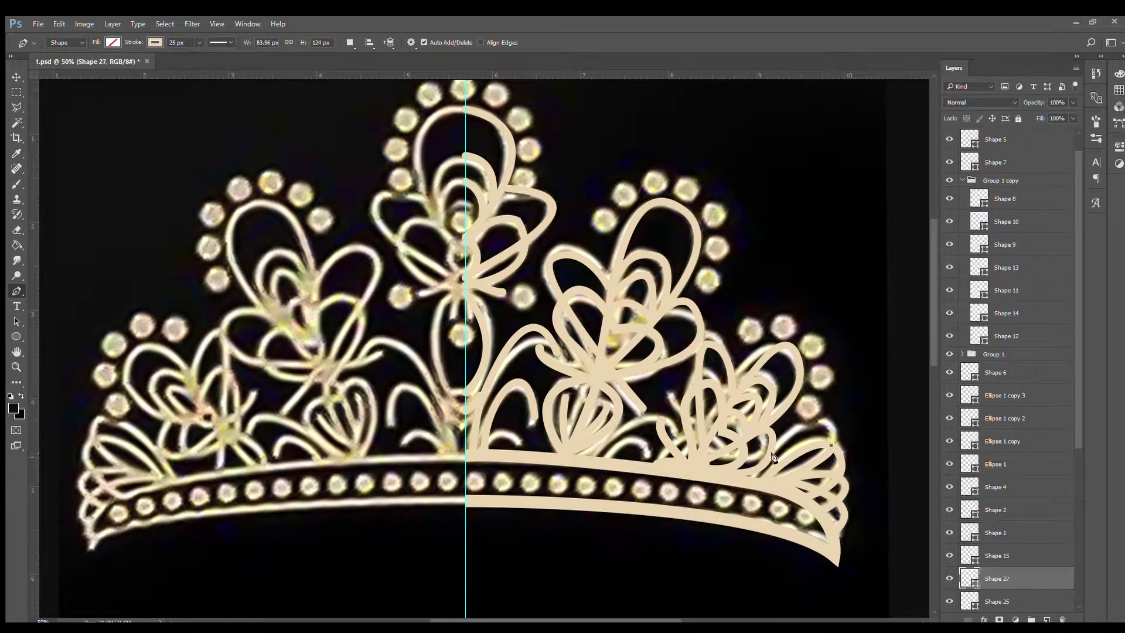
left_click_drag(832, 445, 760, 452)
key("Escape")
left_click(482, 440)
mouse_move(520, 442)
left_mouse_down()
mouse_move(530, 458)
mouse_move(551, 340)
left_mouse_up()
Step: Toggle the crown photo to check the traced Shapes 16–30
scroll(527, 352, "down", 1)
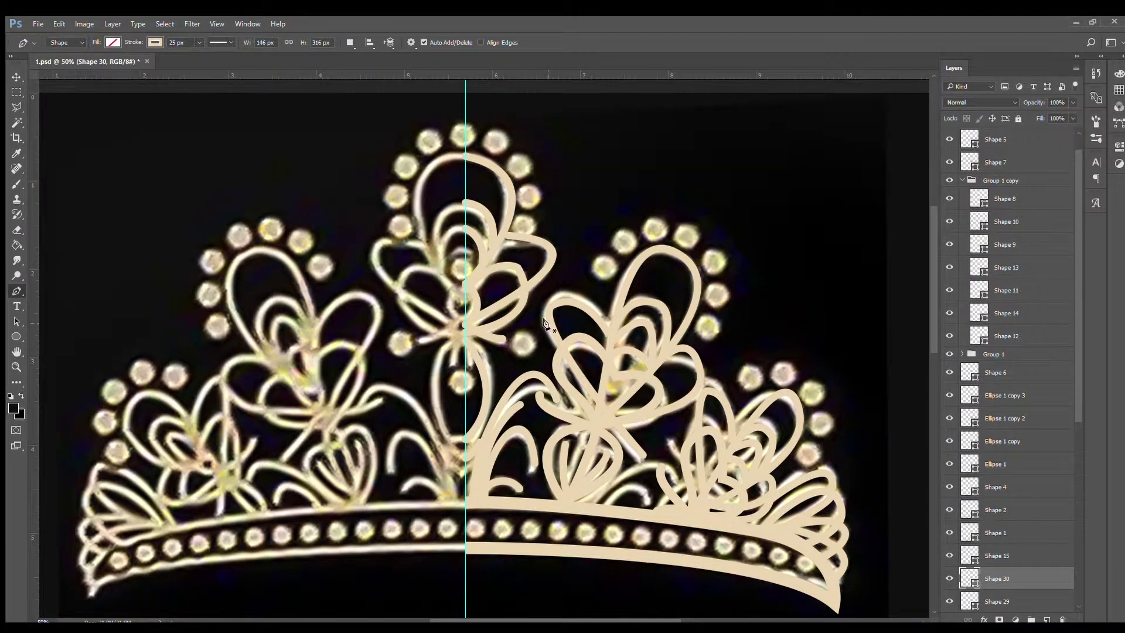
scroll(960, 599, "down", 5)
left_click(950, 600)
key("v")
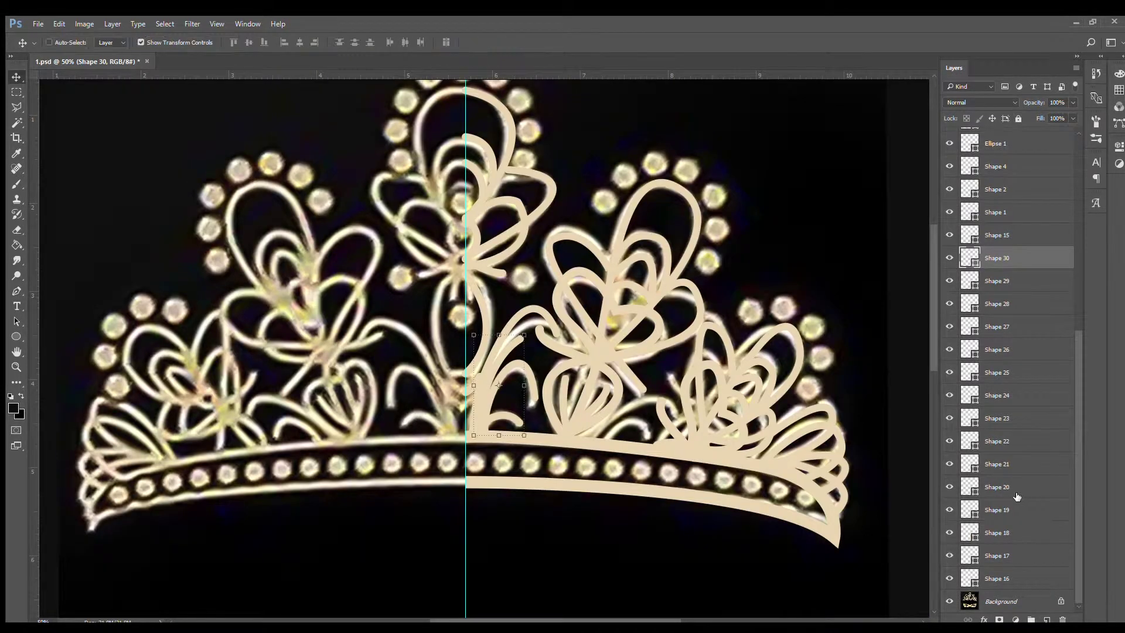
Step: Hide the crown photo, select Shape 30 through Shape 16, and undo a trial merge
left_click(998, 578, "shift")
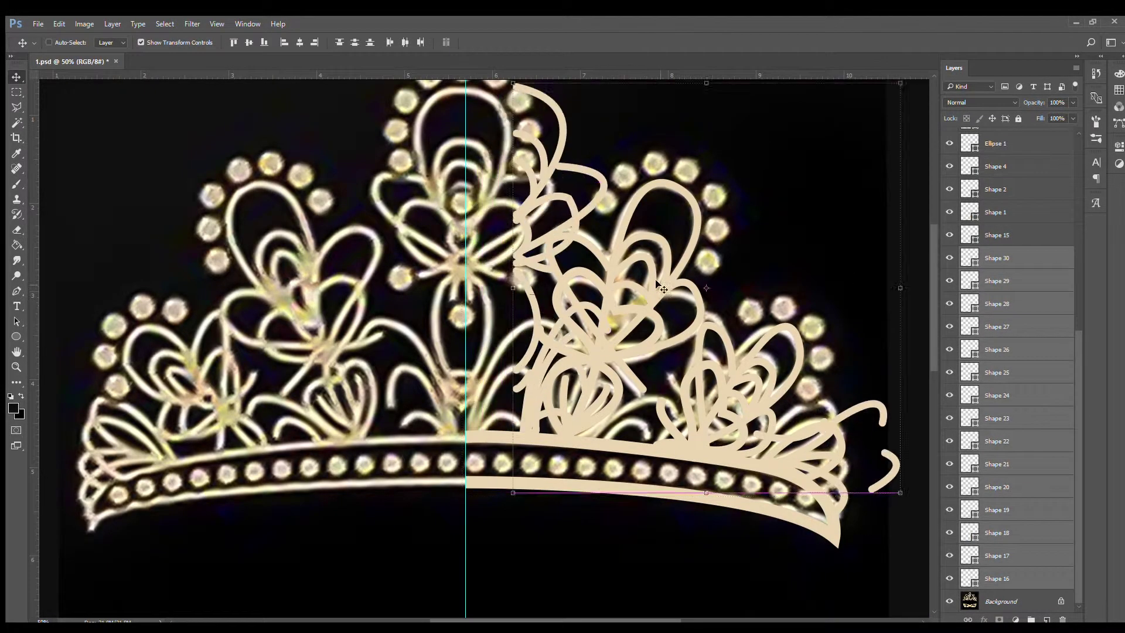
left_click(950, 601)
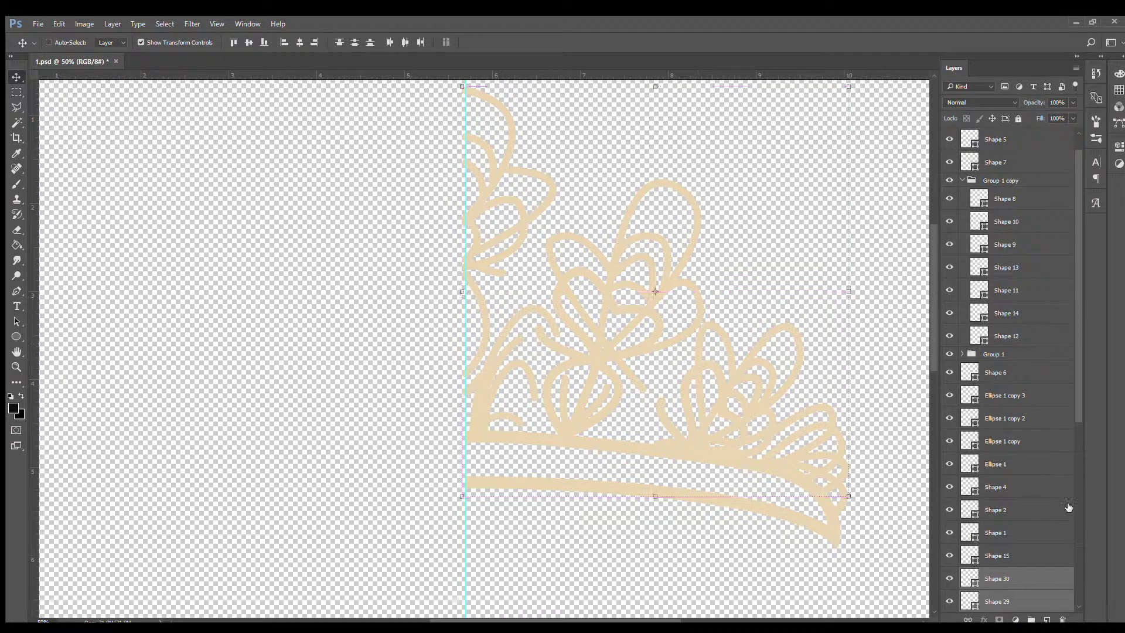
scroll(1031, 360, "up", 2)
left_click(1031, 360)
scroll(1031, 360, "down", 2)
left_click(997, 578, "shift")
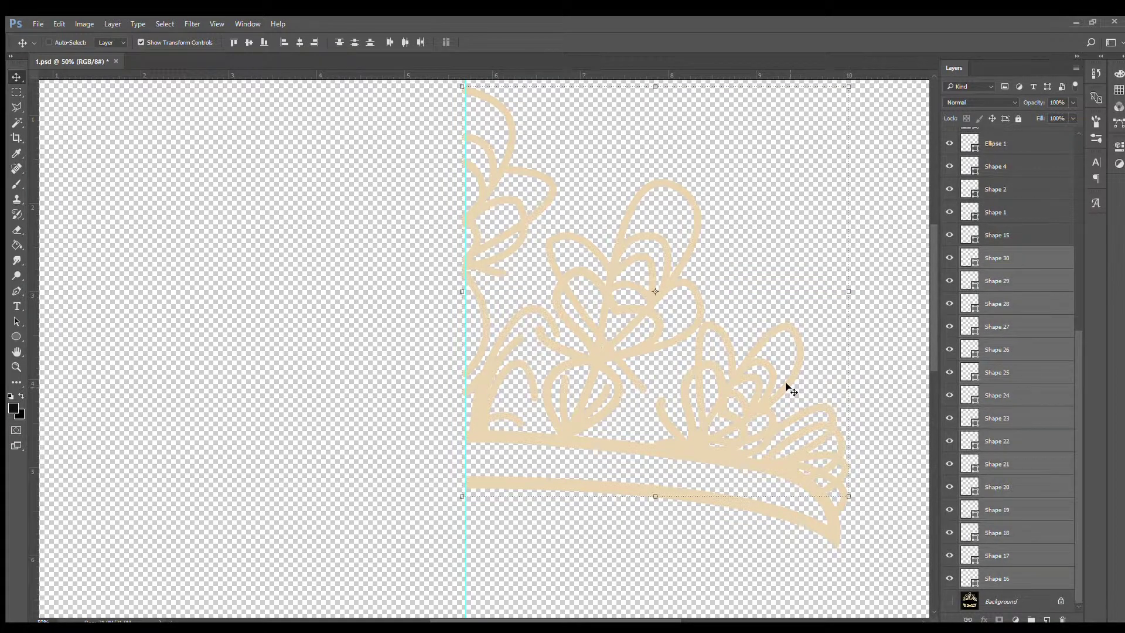
key("ctrl+e")
key("ctrl+z")
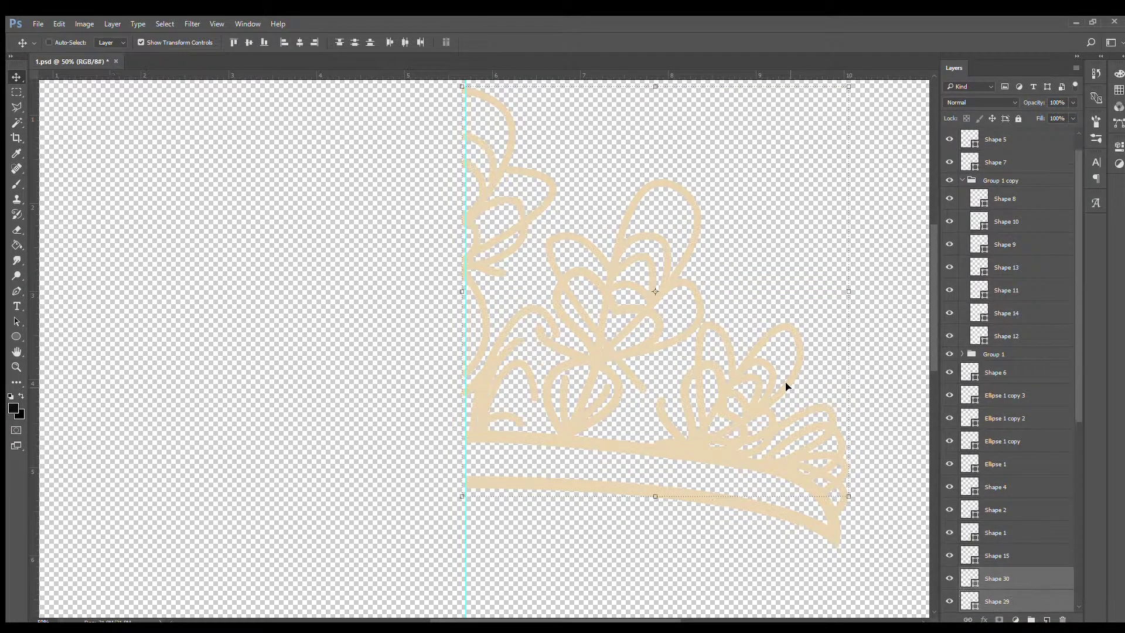
Step: Group the traced strokes into Group 2 and show the crown photo again
scroll(733, 375, "down", 3)
key("ctrl+z")
key("ctrl+z")
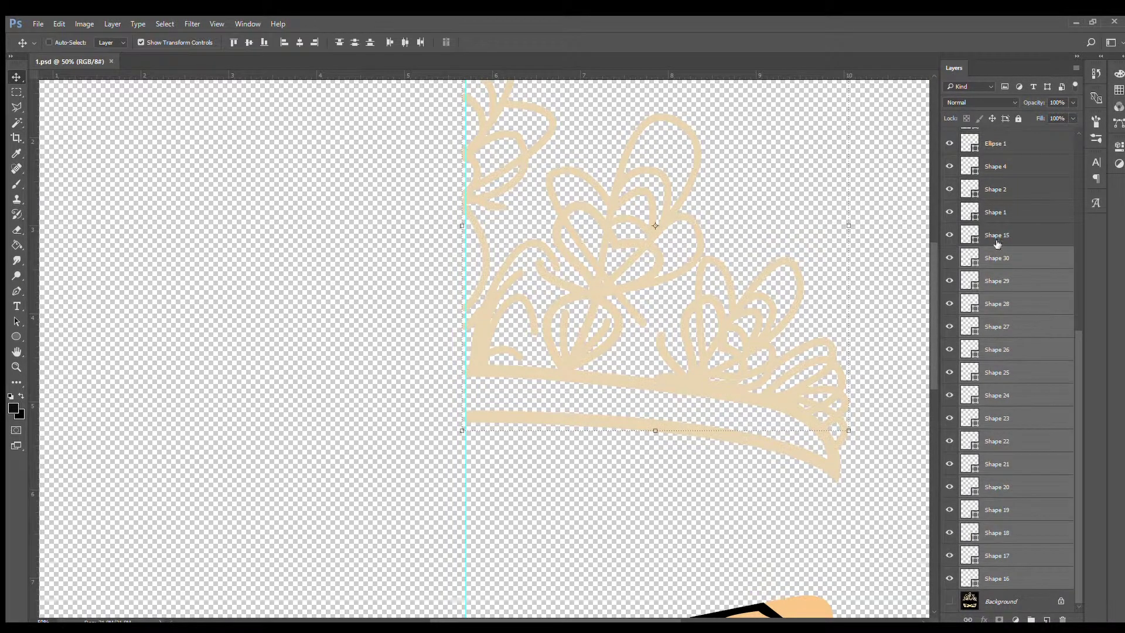
key("ctrl+g")
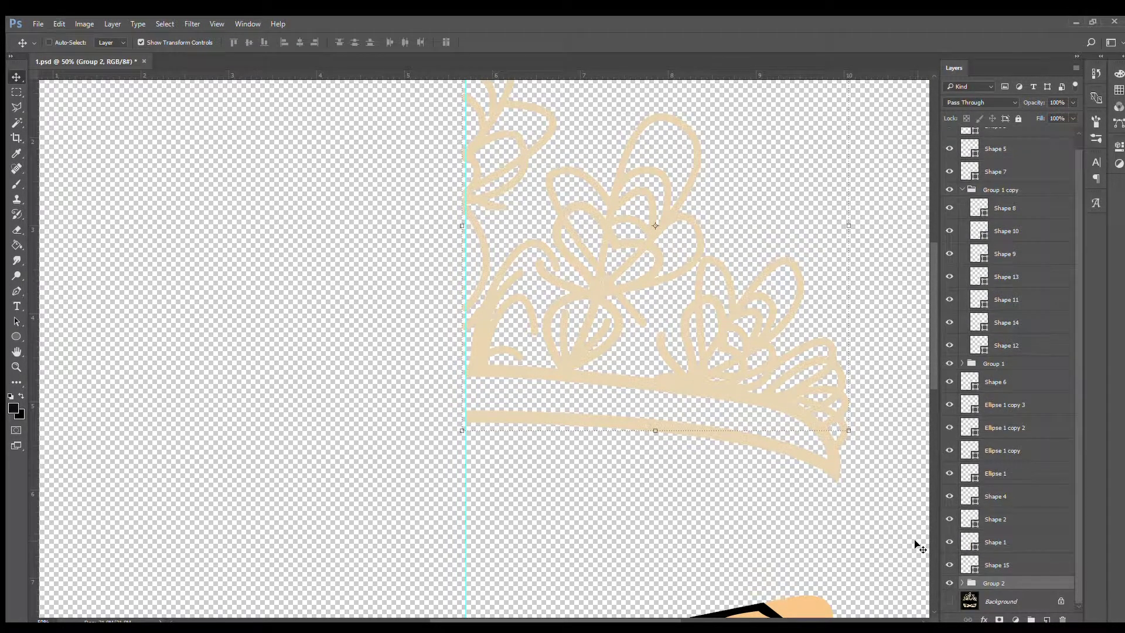
left_click(949, 601)
key("u")
key("ctrl+plus")
Step: Draw a cream circle over the first jewel with Inner Shadow and Pattern Overlay effects
left_click_drag(524, 373, 568, 416)
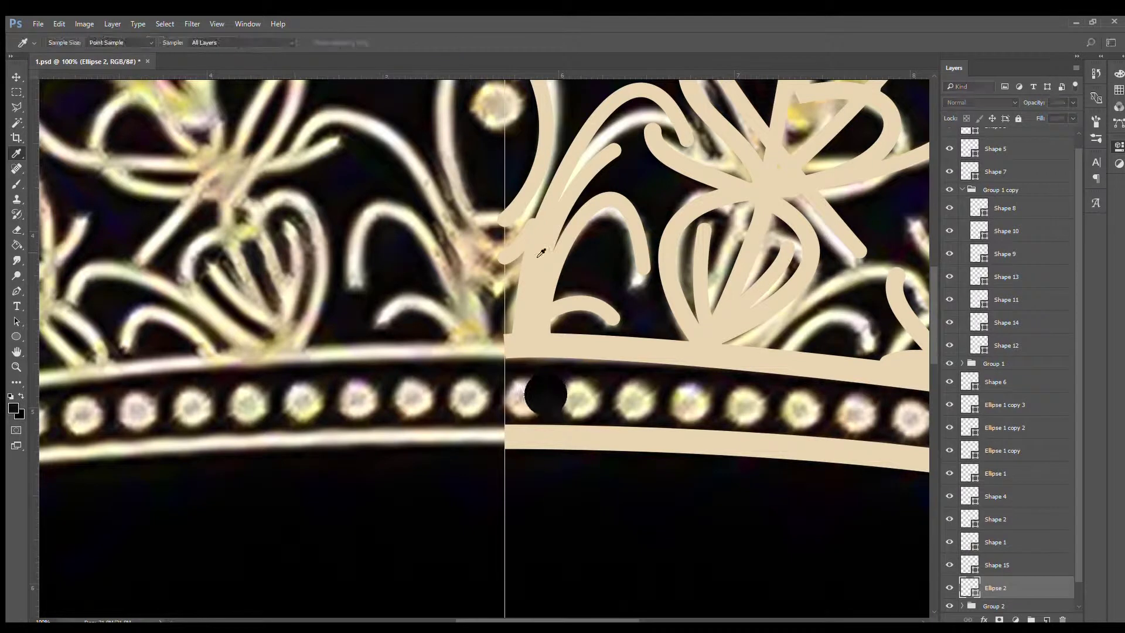
key("i")
key("u")
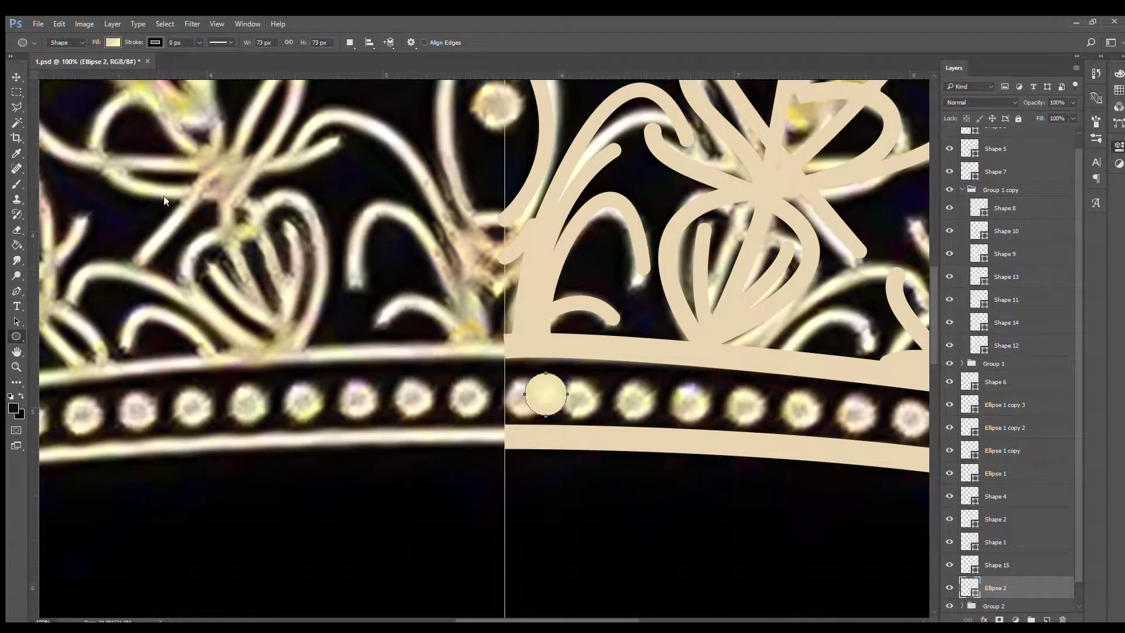
key("h")
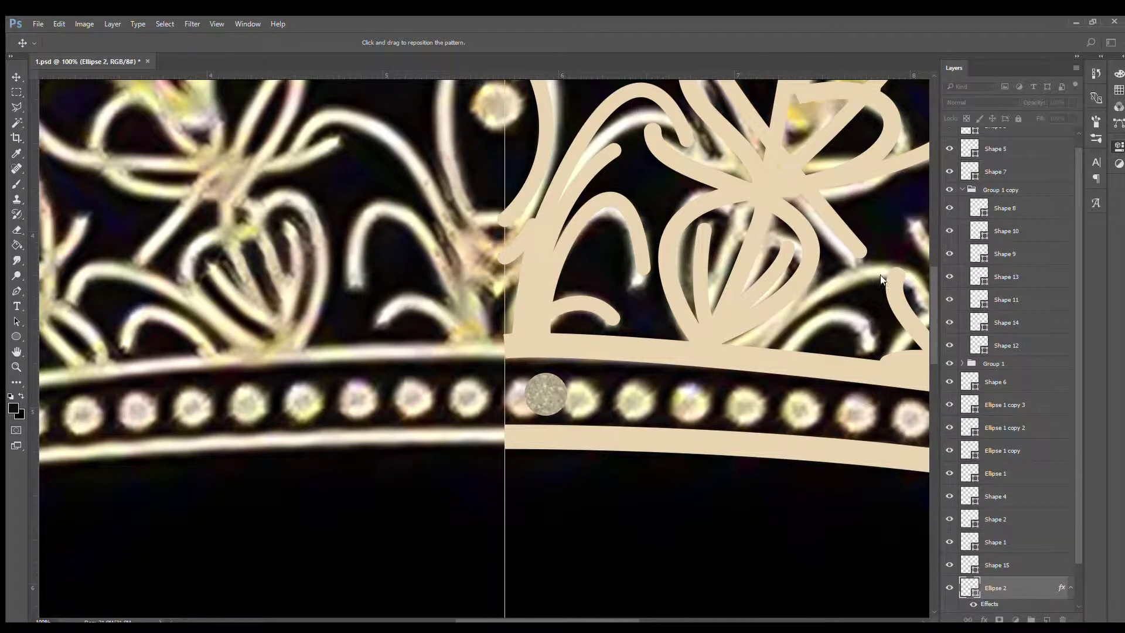
key("Return")
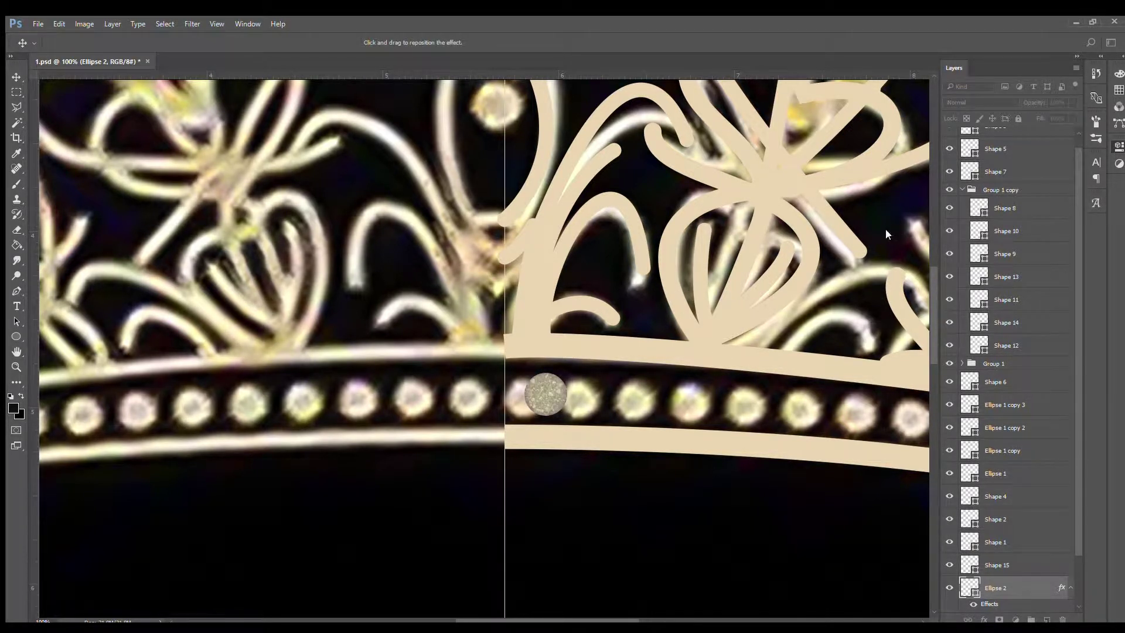
Step: Copy the bead onto each jewel along the band's right half, through Ellipse 2 copy 11
key("ctrl+minus")
left_click_drag(378, 397, 493, 404)
left_click_drag(492, 405, 580, 406)
key("ctrl+plus")
key("ctrl+plus")
mouse_move(576, 332)
left_mouse_down()
mouse_move(695, 335)
mouse_move(717, 343)
mouse_move(721, 375)
left_mouse_up()
key("ctrl+minus")
key("ctrl+minus")
key("ctrl+minus")
scroll(1030, 452, "down", 10)
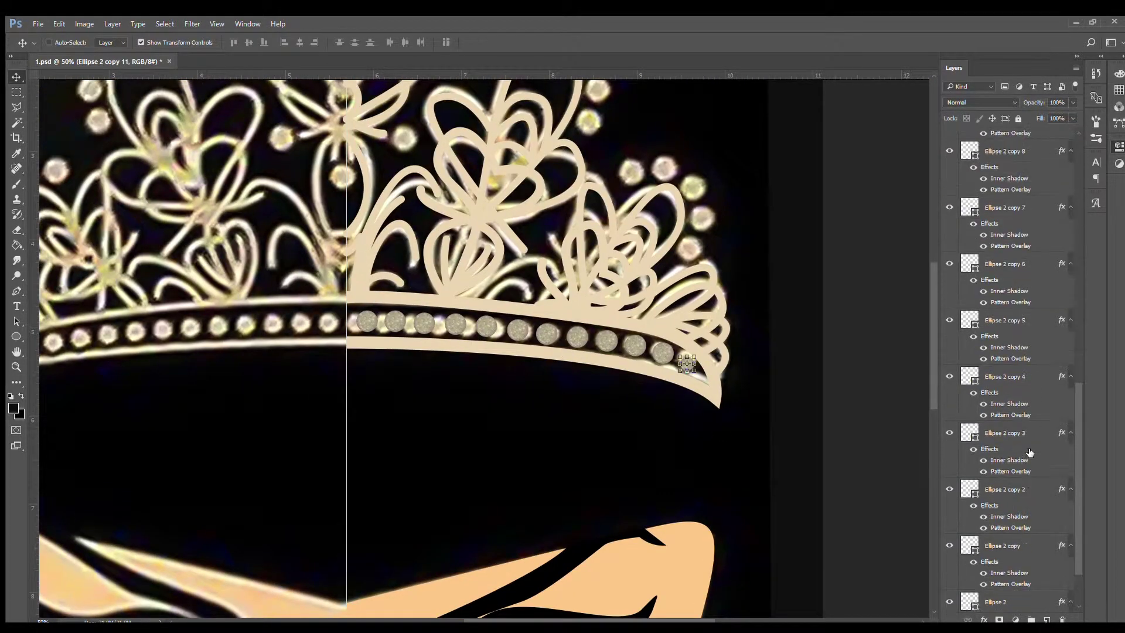
key("ctrl+g")
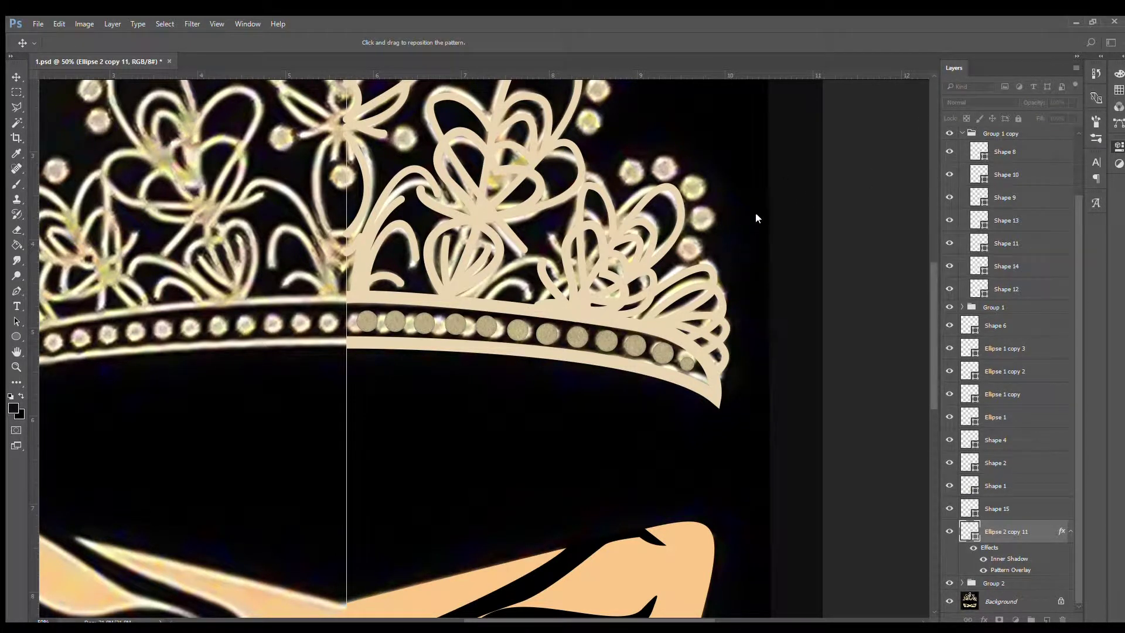
Step: Add a Gradient Overlay to the band beads
key("Return")
key("h")
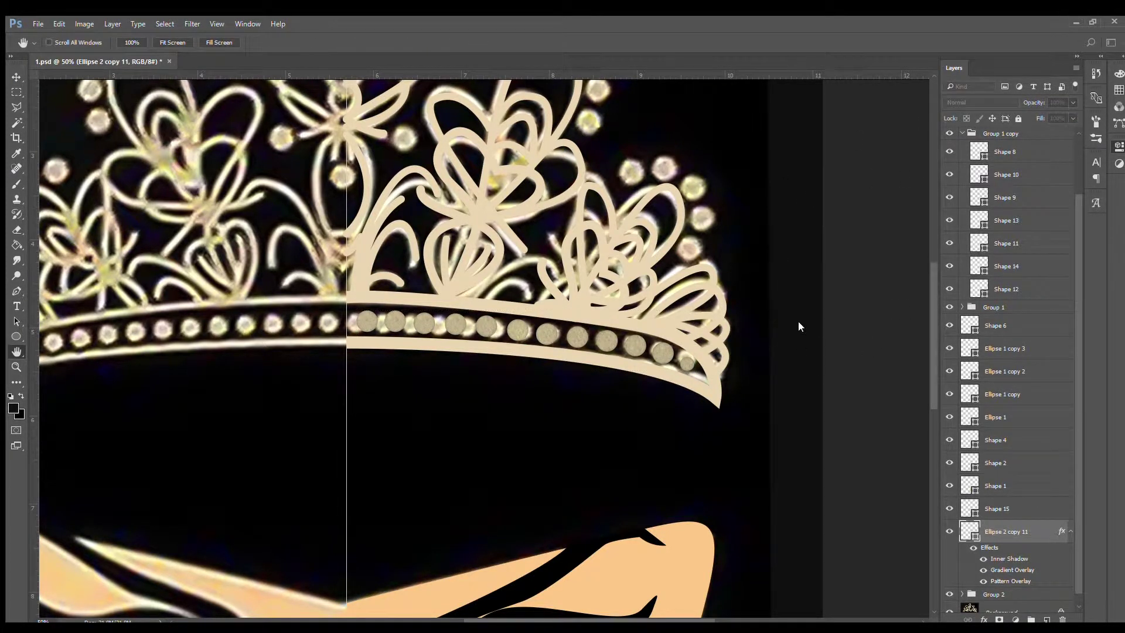
key("v")
key("ctrl+plus")
key("ctrl+plus")
Step: Duplicate a bead circle and place copies along the crown's upper arcs
key("ctrl+v")
mouse_move(649, 321)
left_mouse_down()
mouse_move(645, 208)
mouse_move(581, 162)
mouse_move(536, 151)
left_mouse_up()
mouse_move(641, 467)
left_mouse_down()
mouse_move(661, 399)
mouse_move(652, 319)
left_mouse_up()
left_click_drag(619, 273, 527, 266)
left_click_drag(527, 266, 452, 276)
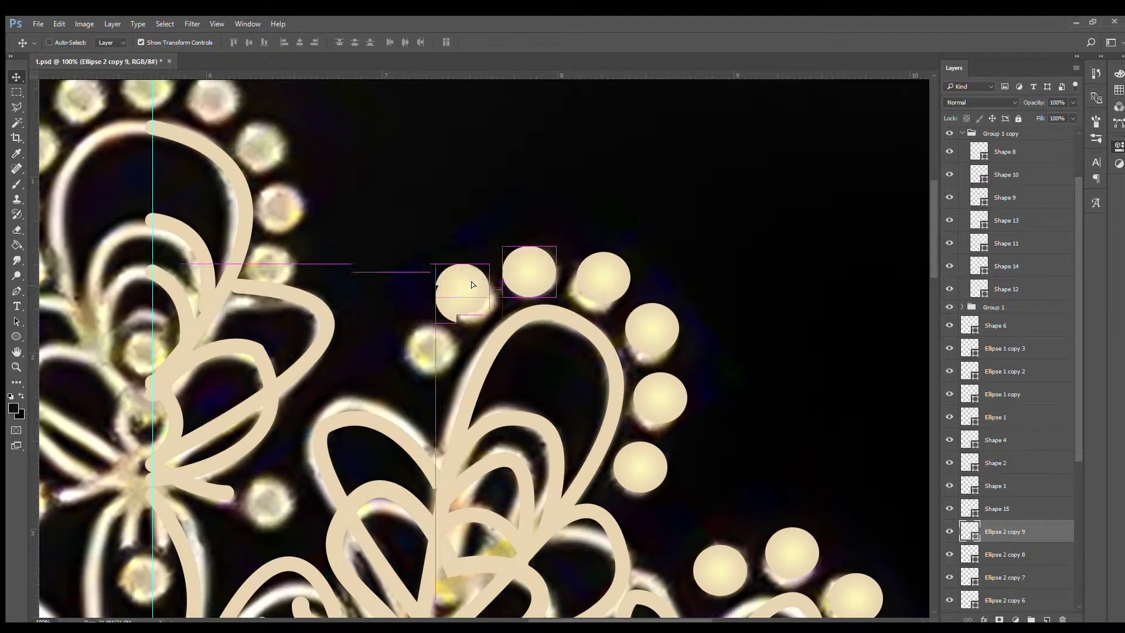
scroll(527, 293, "left", 3)
left_click_drag(586, 328, 531, 420)
scroll(586, 325, "up", 3)
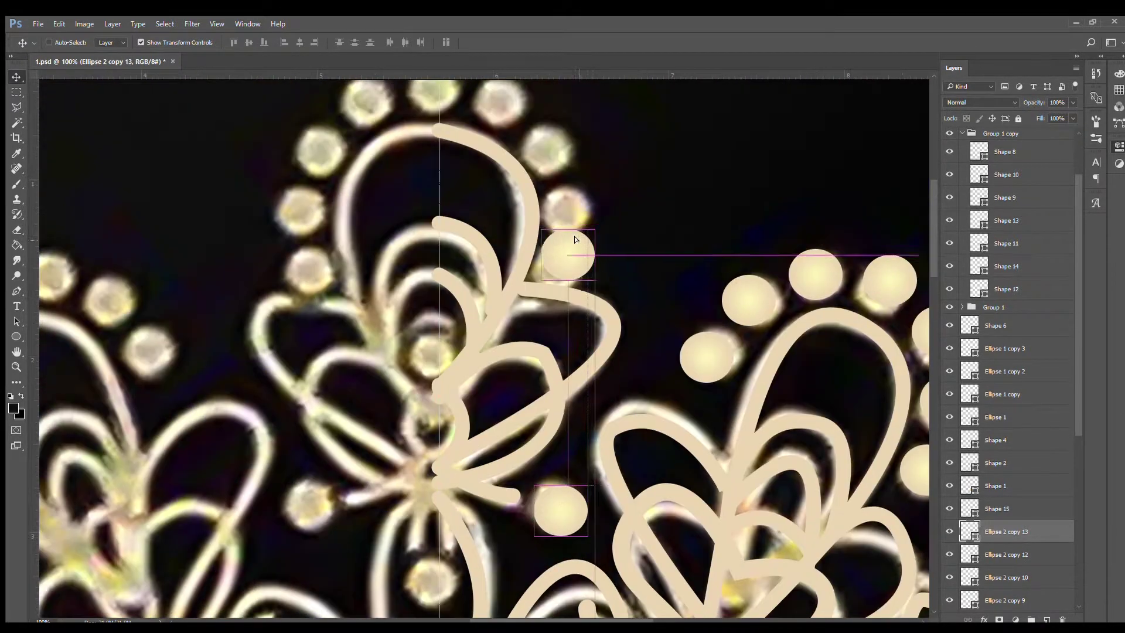
Step: Place more bead copies around the arcs and near the centre stem, through copy 19
left_click_drag(556, 293, 563, 252)
scroll(562, 252, "up", 3)
mouse_move(627, 305)
left_mouse_down()
mouse_move(586, 246)
mouse_move(501, 200)
left_mouse_up()
key("ctrl+minus")
left_click_drag(505, 145, 560, 154)
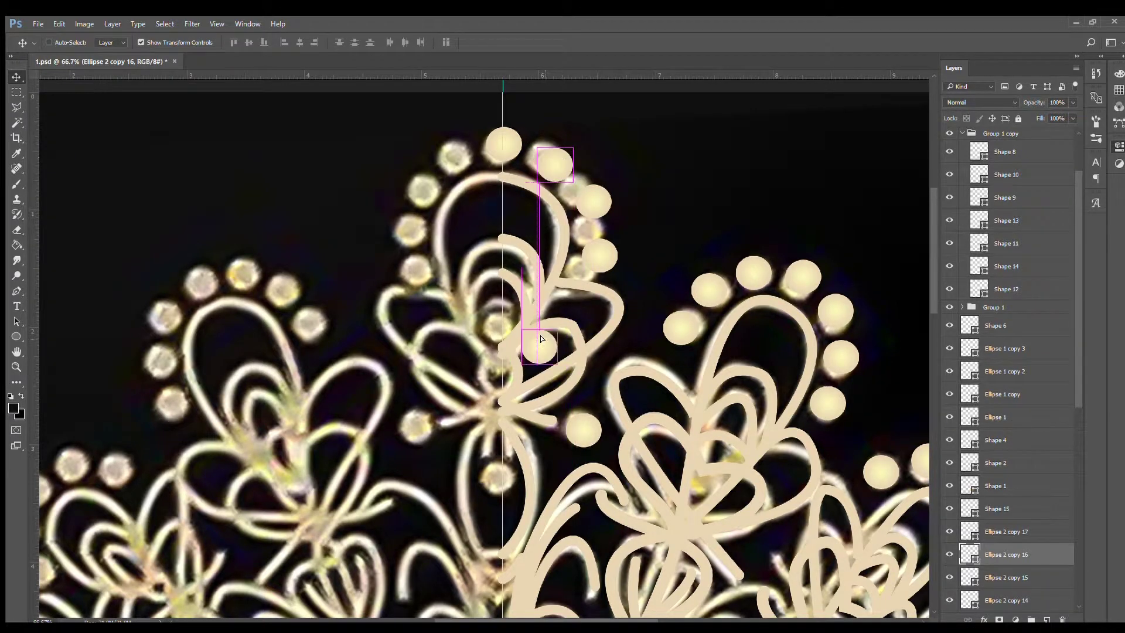
left_click_drag(554, 163, 509, 450)
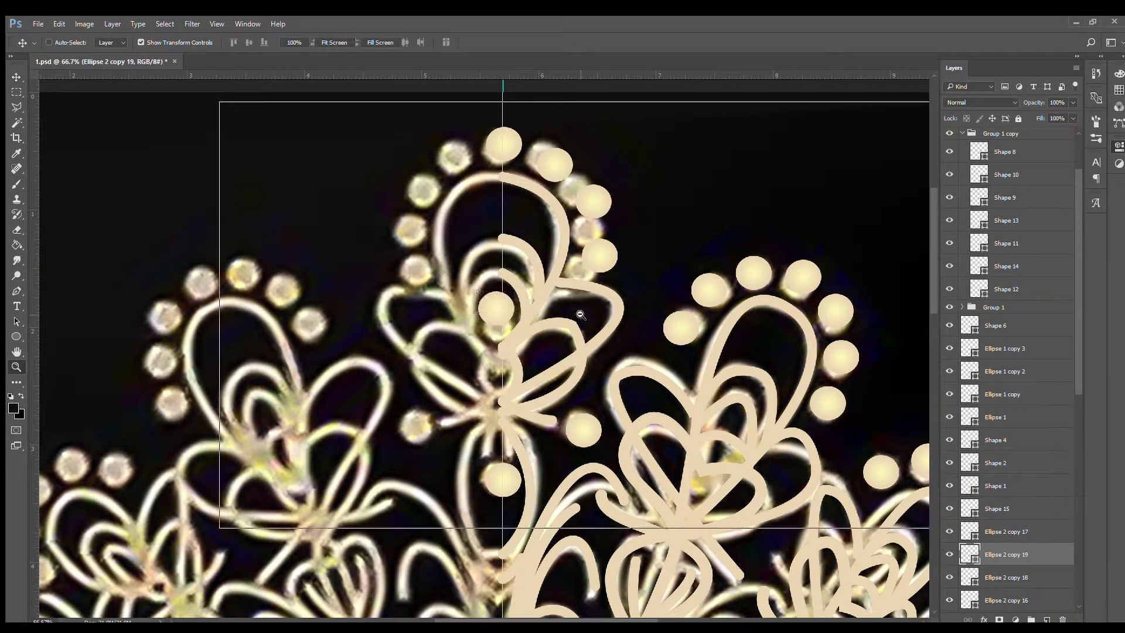
key("ctrl+minus")
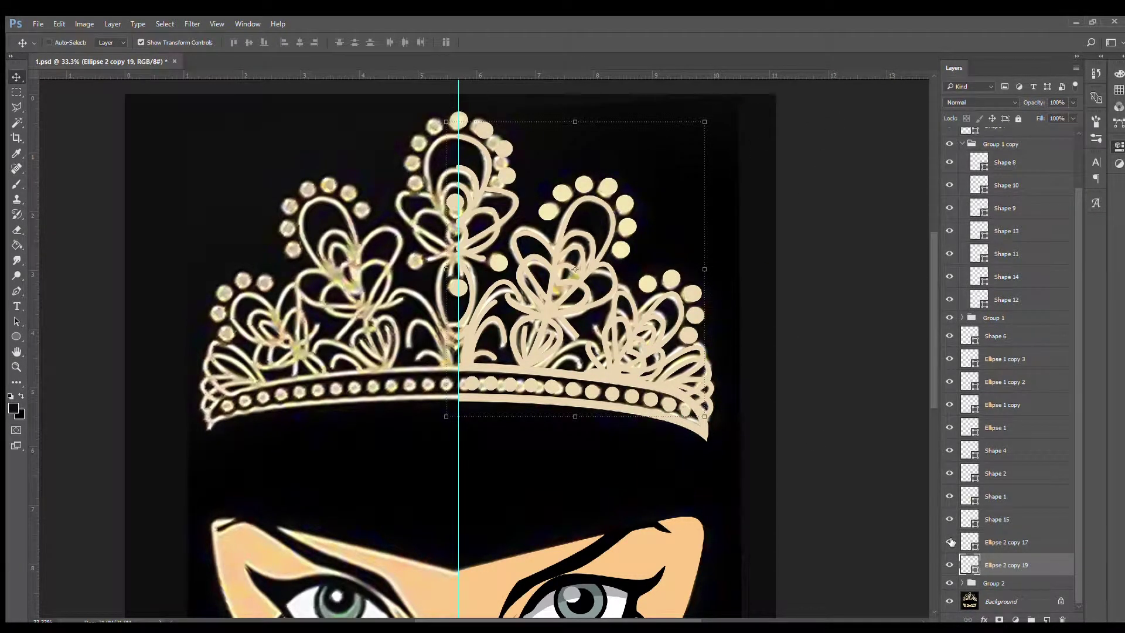
Step: Apply the pattern texture to the new beads and ungroup Group 1 and Group 1 copy
left_click(1027, 543, "shift")
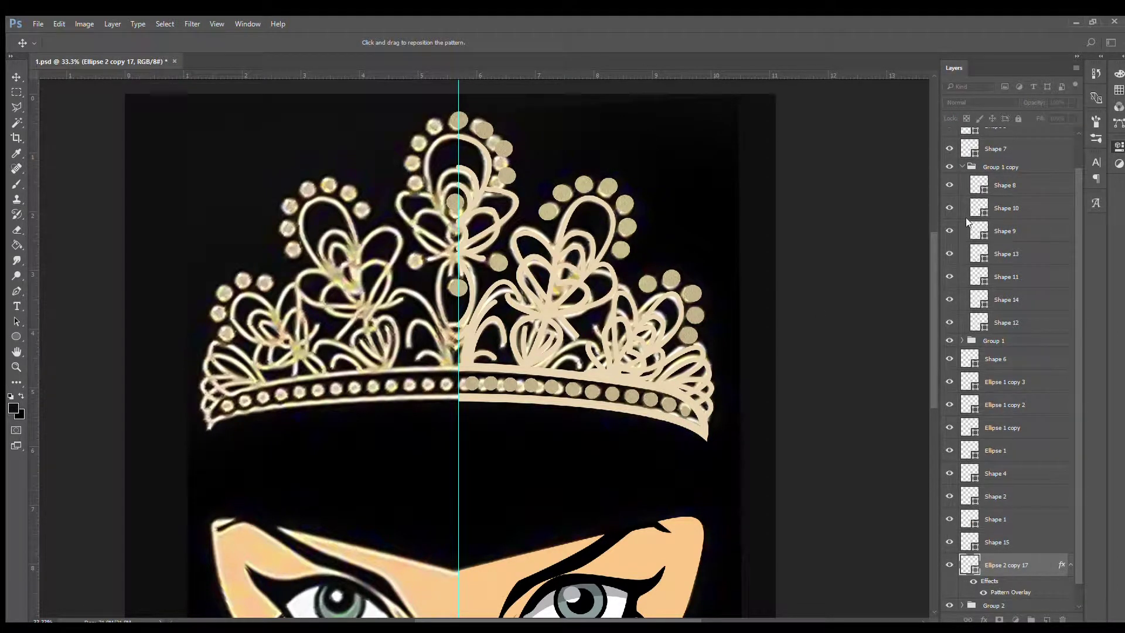
key("Return")
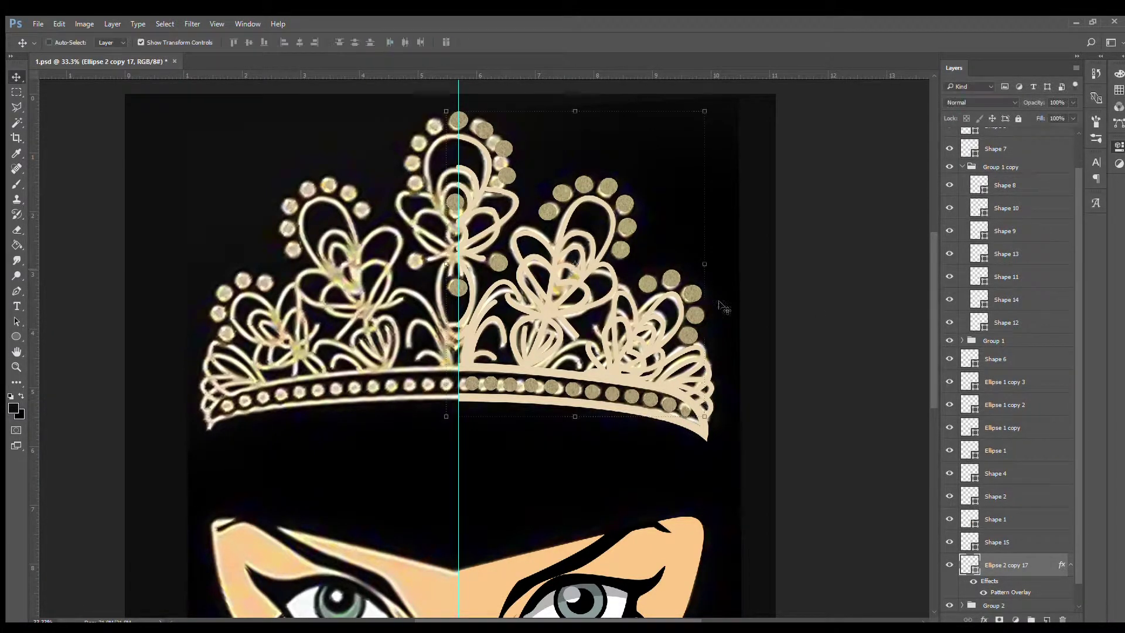
left_click(962, 341)
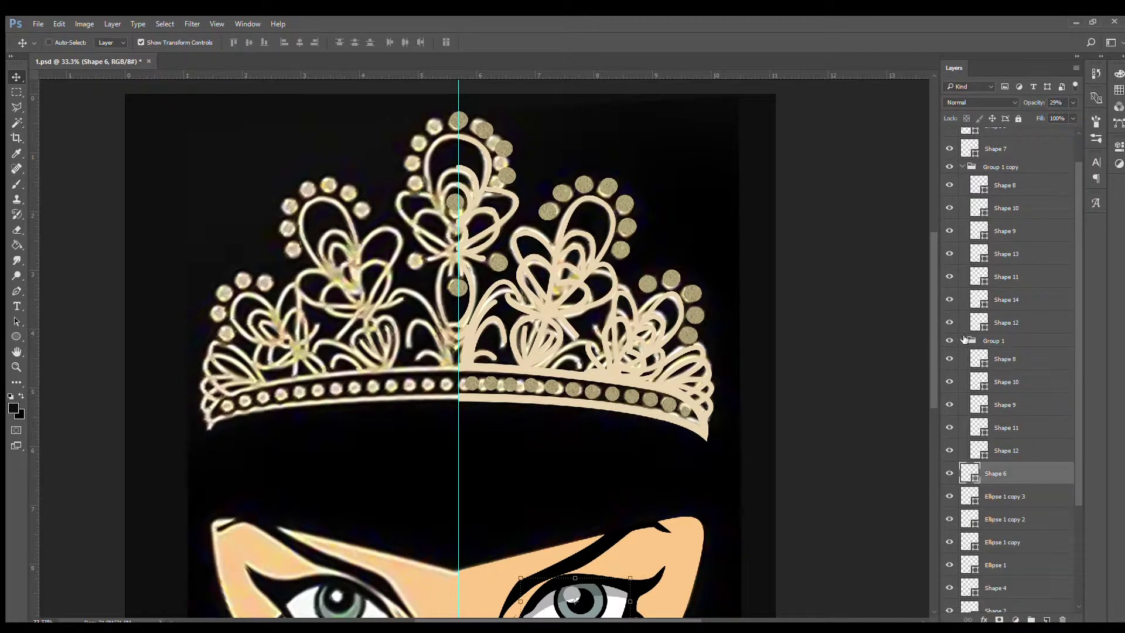
left_click(976, 340)
key("ctrl+shift+g")
left_click(1006, 322)
left_click(1020, 186, "shift")
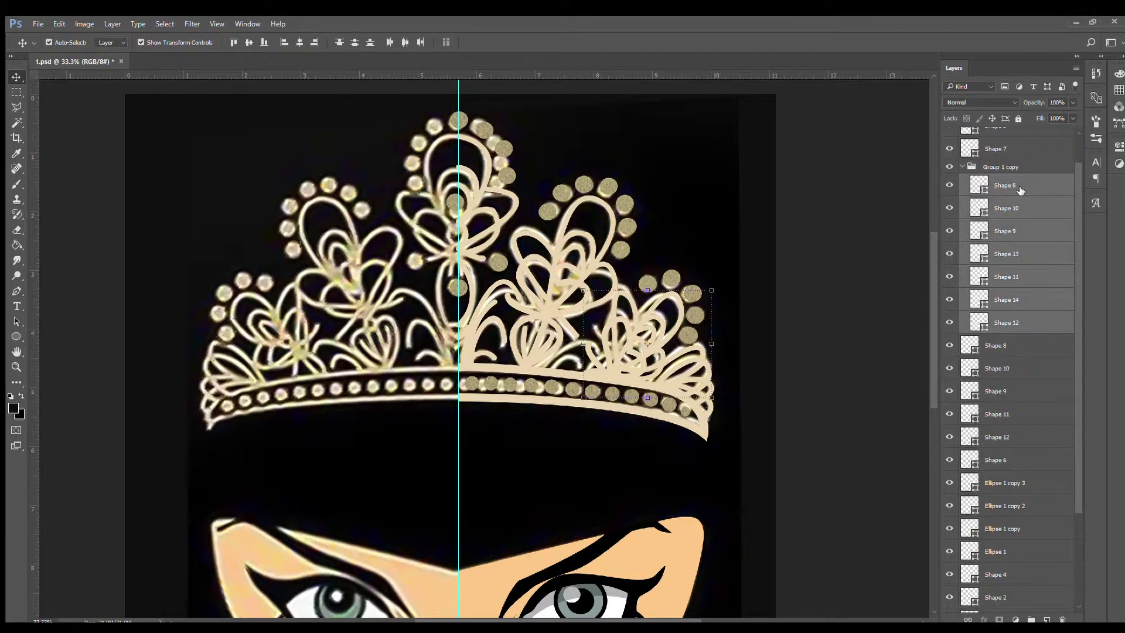
key("ctrl+shift+g")
Step: Select the crown shape layers from Shape 7 down and group them
left_click(983, 331)
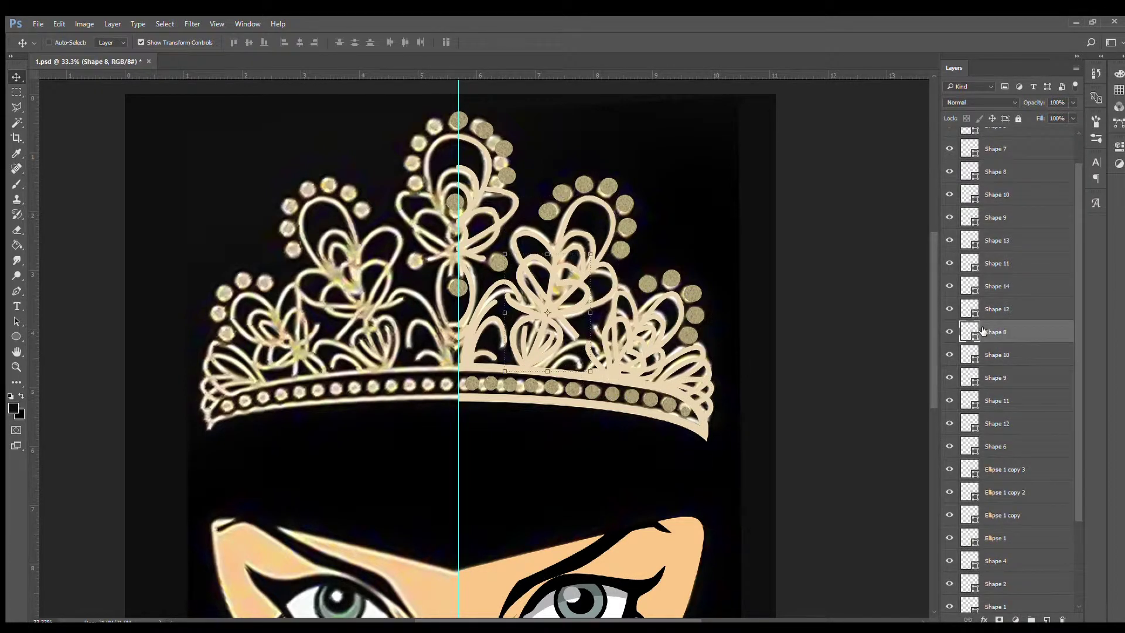
scroll(982, 277, "up", 1)
left_click(997, 139)
scroll(996, 176, "down", 2)
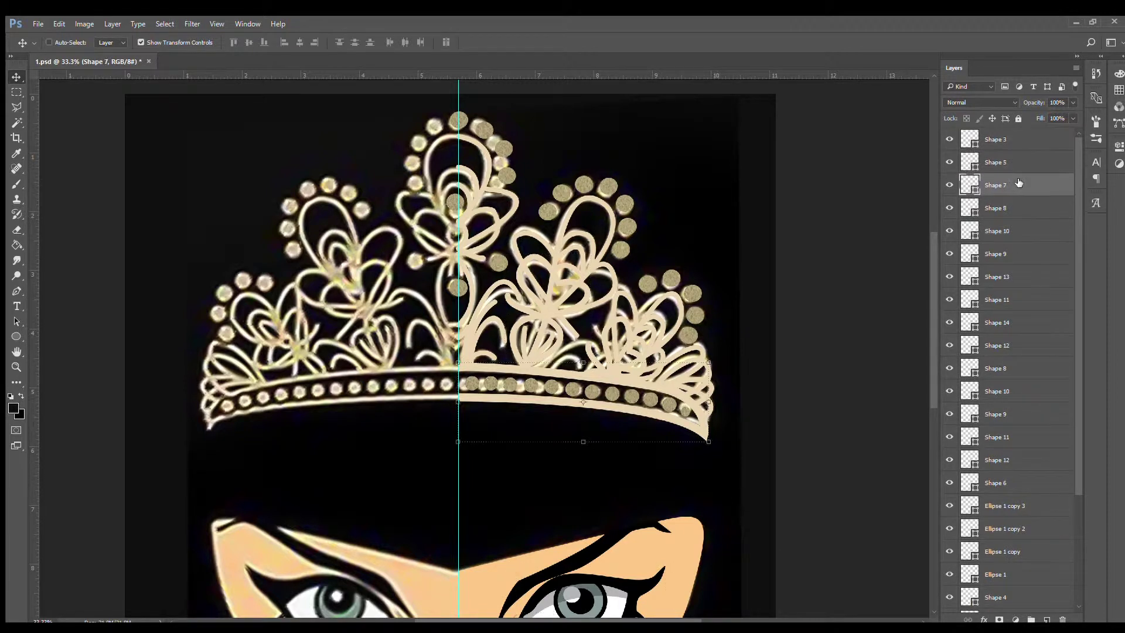
scroll(1011, 478, "down", 3)
scroll(1011, 478, "up", 3)
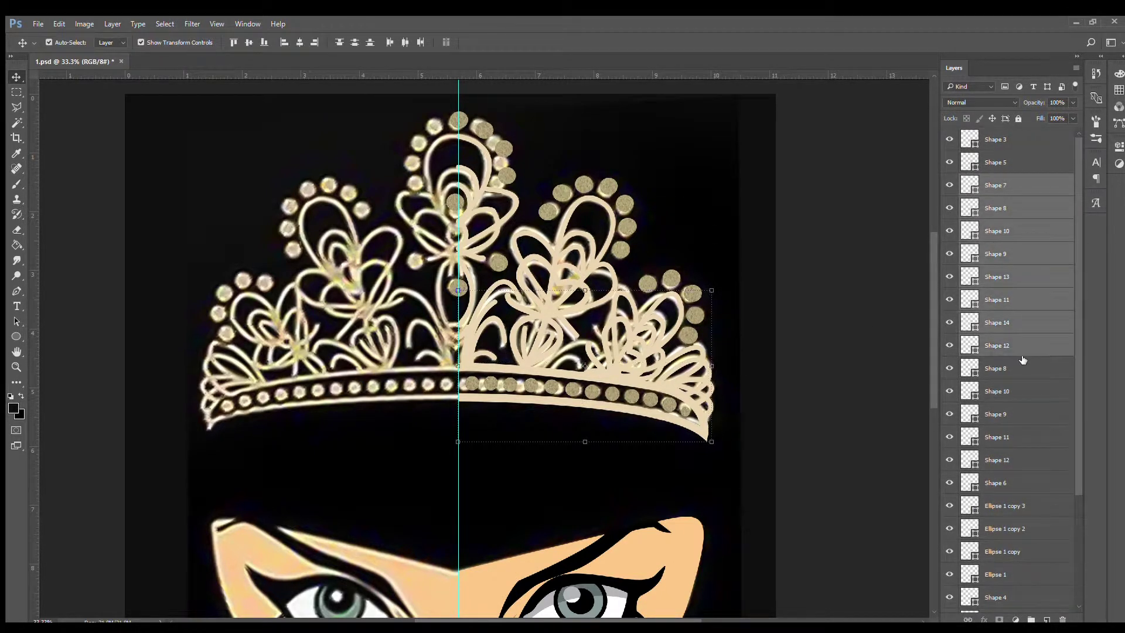
left_click(1017, 460, "shift")
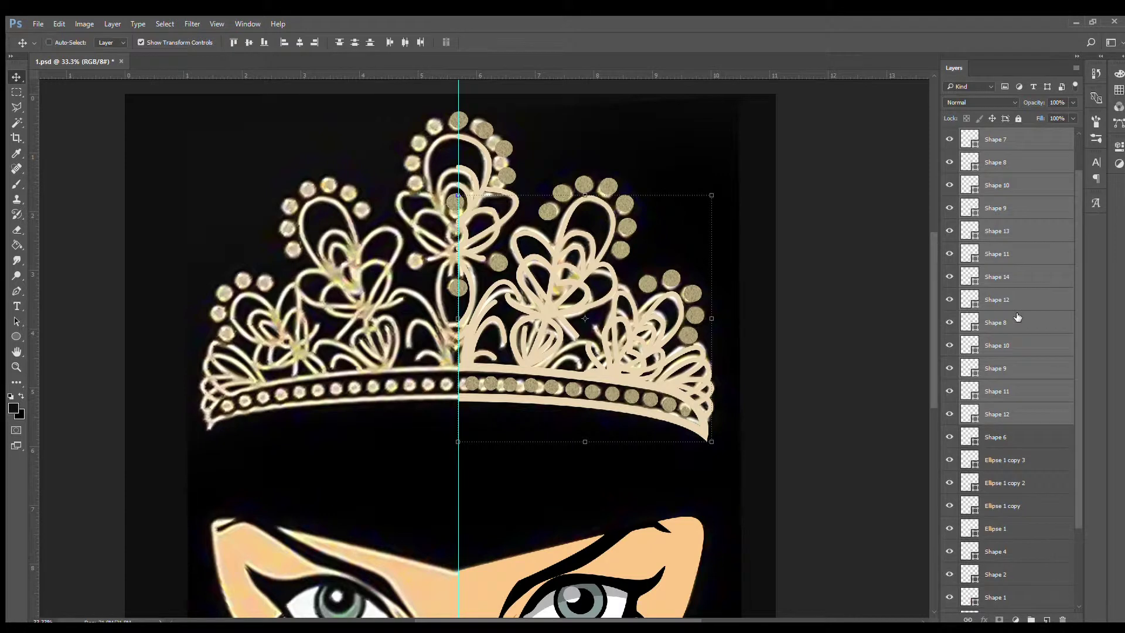
key("ctrl+g")
left_click_drag(560, 230, 764, 247)
key("ctrl+z")
Step: Move Shape 15 above the crown group and gather the right crown layers into one group
left_click_drag(996, 382, 997, 190)
left_click(994, 352)
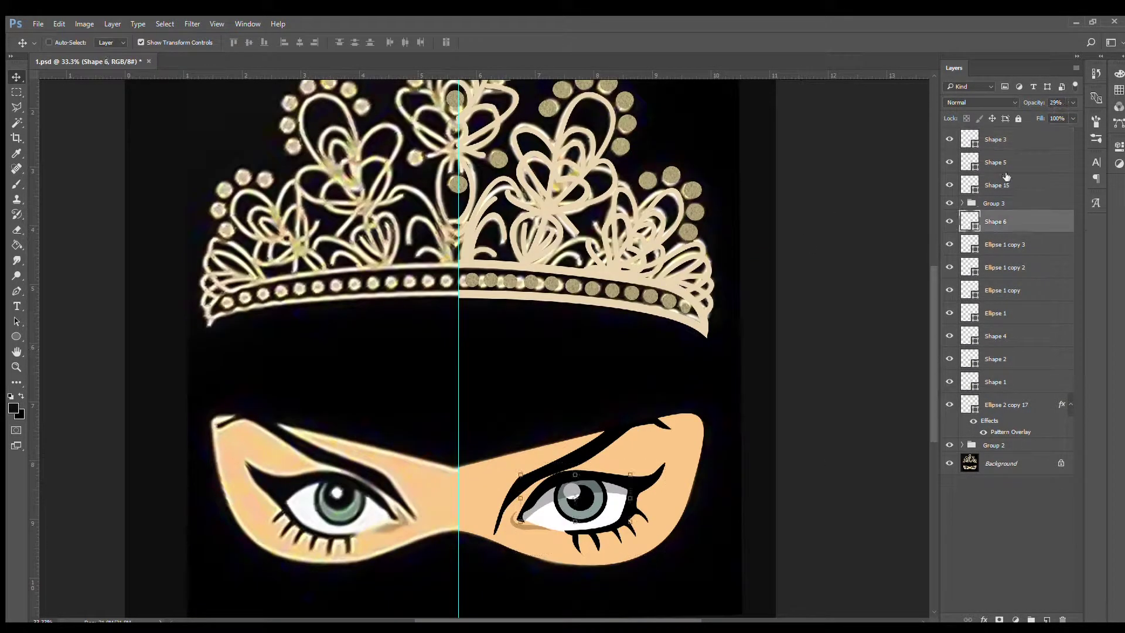
left_click(997, 185)
left_click(963, 203)
key("ctrl+g")
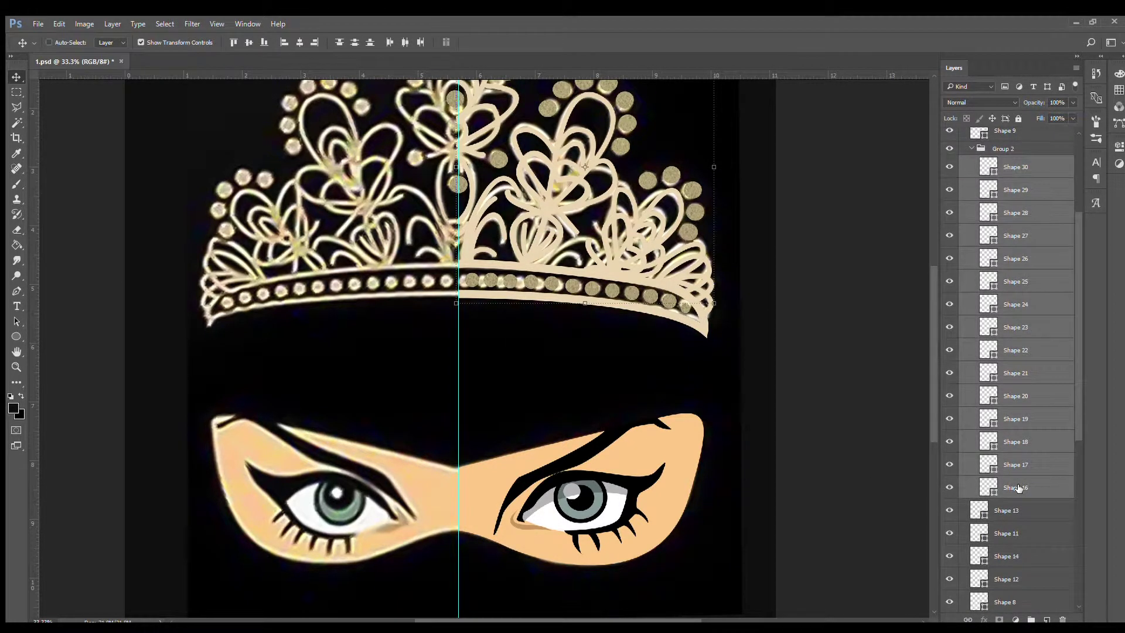
Step: Rename the group 'Taaj' and copy the gold Pattern Overlay effect onto it
scroll(1008, 440, "up", 3)
double_click(991, 180)
type("Taaj")
key("Return")
left_click_drag(1062, 382, 1065, 181)
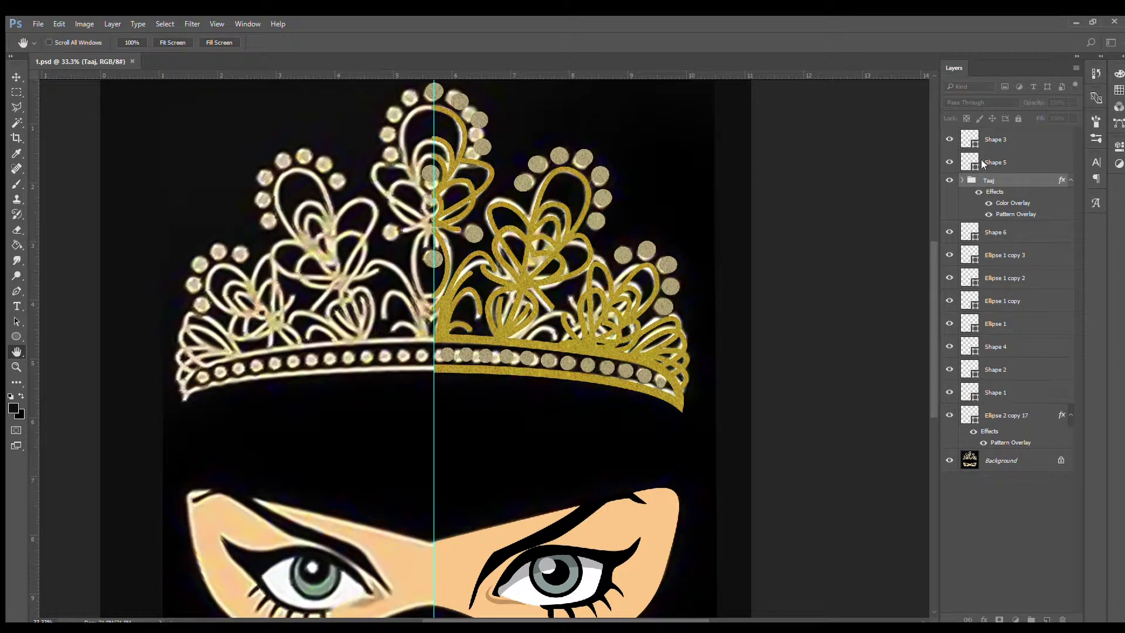
Step: Copy Taaj's gold Color Overlay onto Ellipse 2 copy 17, move Taaj to the top, and group the face layers as Face
key("v")
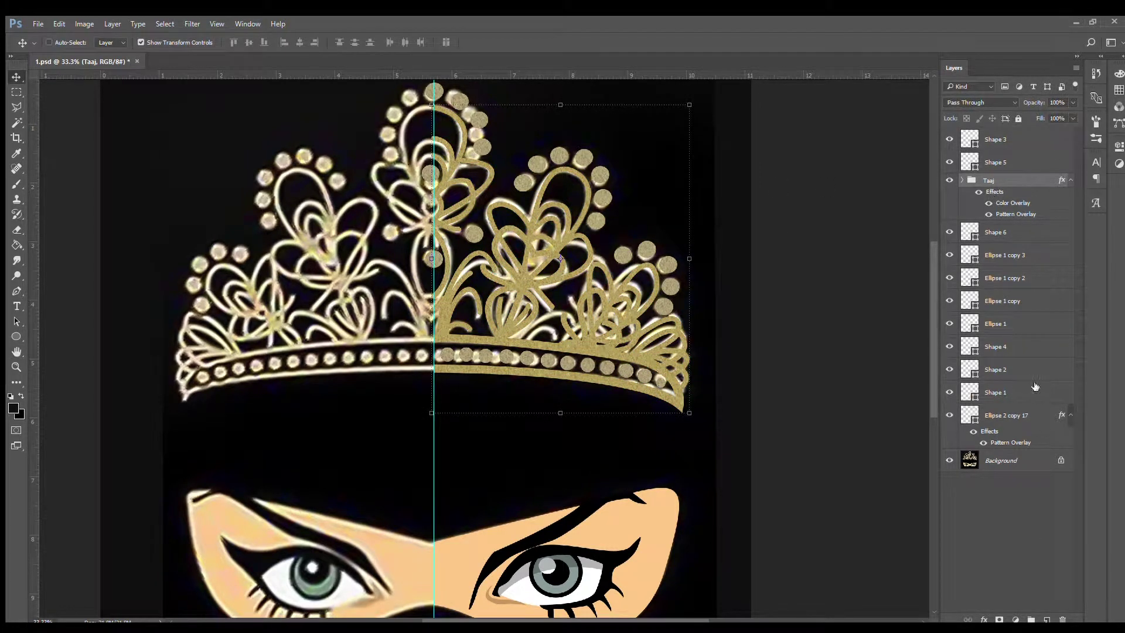
left_click_drag(1012, 203, 1008, 415)
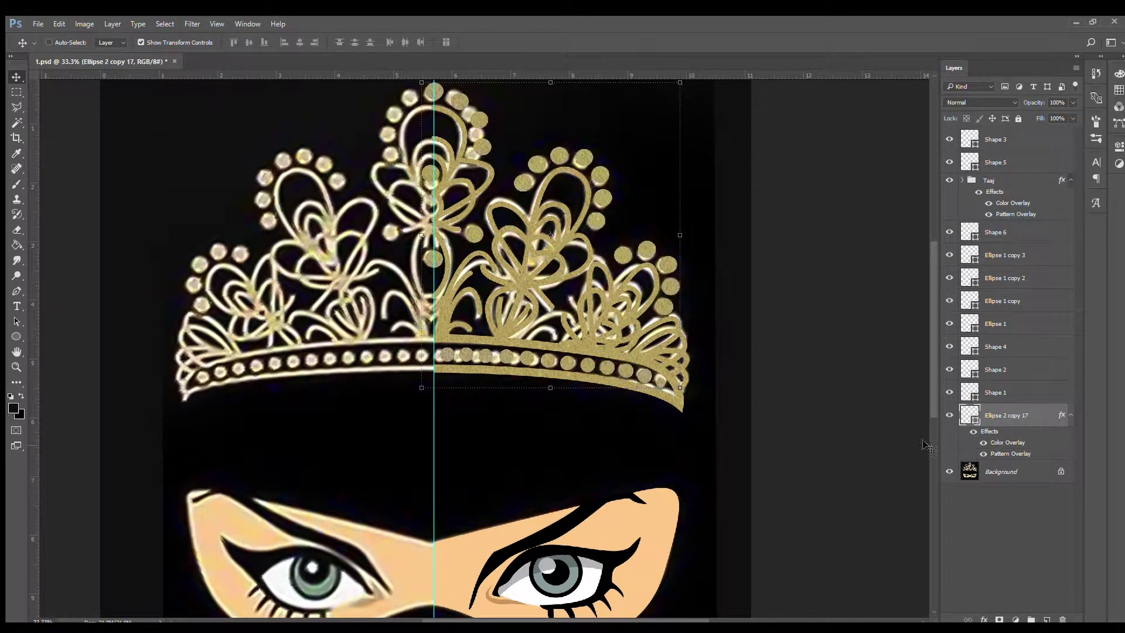
key("ctrl+minus")
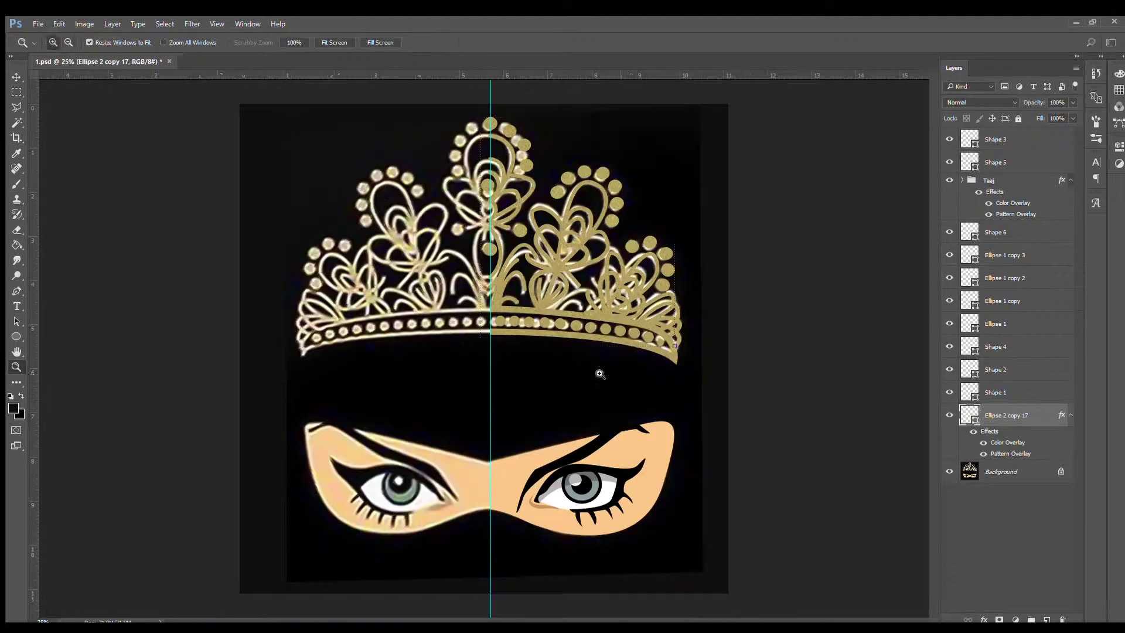
left_click(999, 178)
key("ctrl+bracketright")
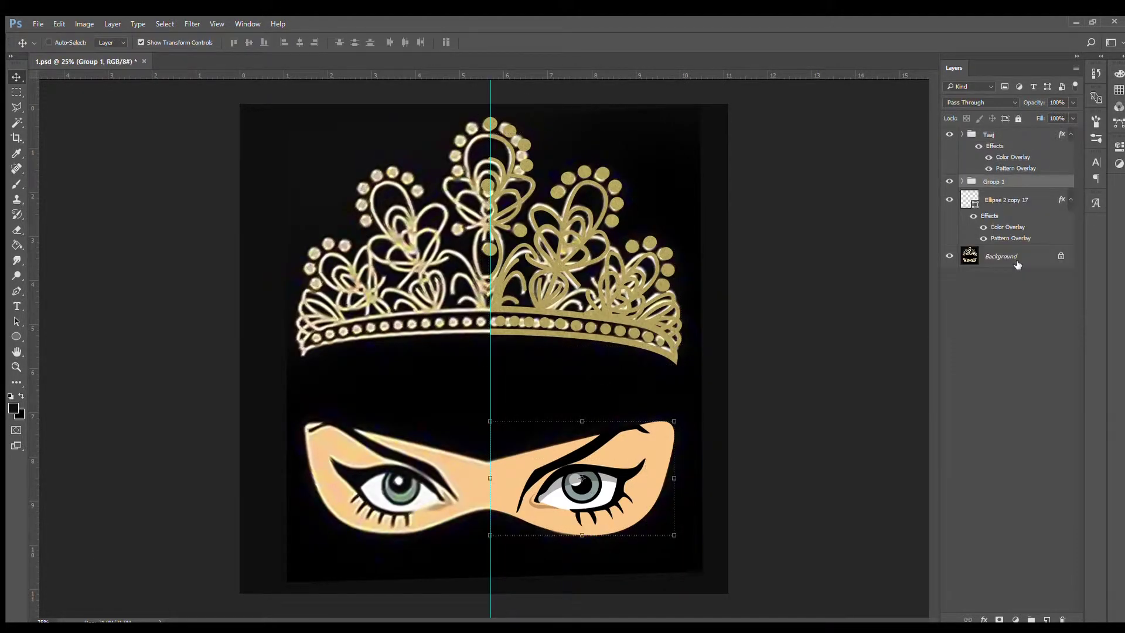
key("ctrl+minus")
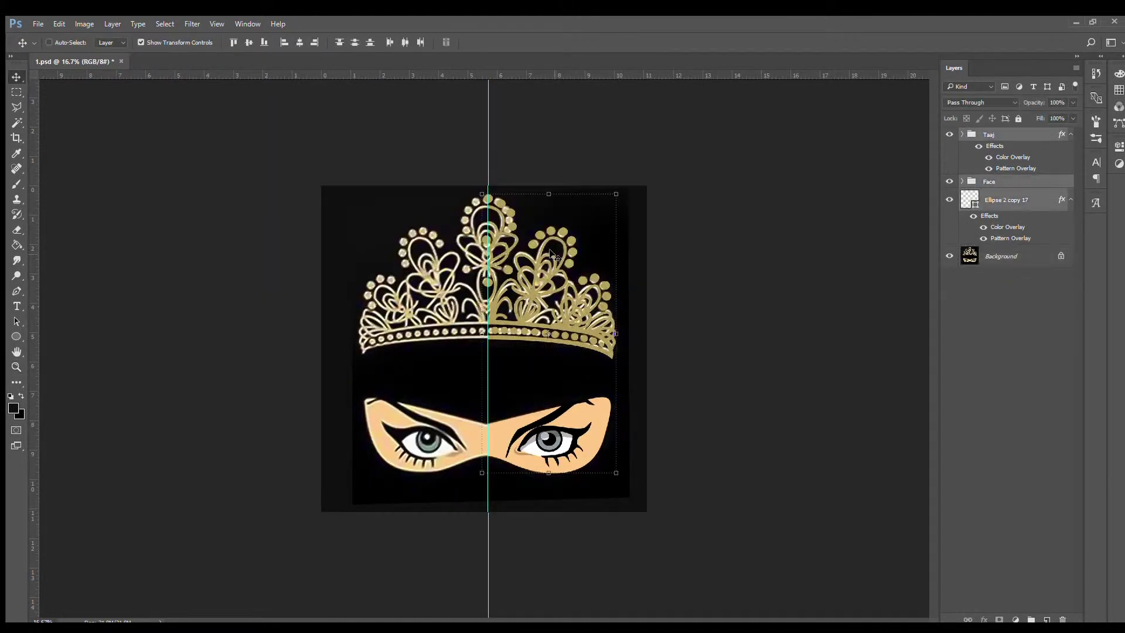
Step: Add a black-filled layer above the Background and group the artwork as 'Right'
key("ctrl+shift+alt+n")
key("g")
left_click(355, 367)
key("v")
key("ctrl+plus")
key("ctrl+g")
type("Right")
key("Return")
Step: Duplicate the Right group and flip the copy horizontally across the centre onto the left half
key("ctrl+j")
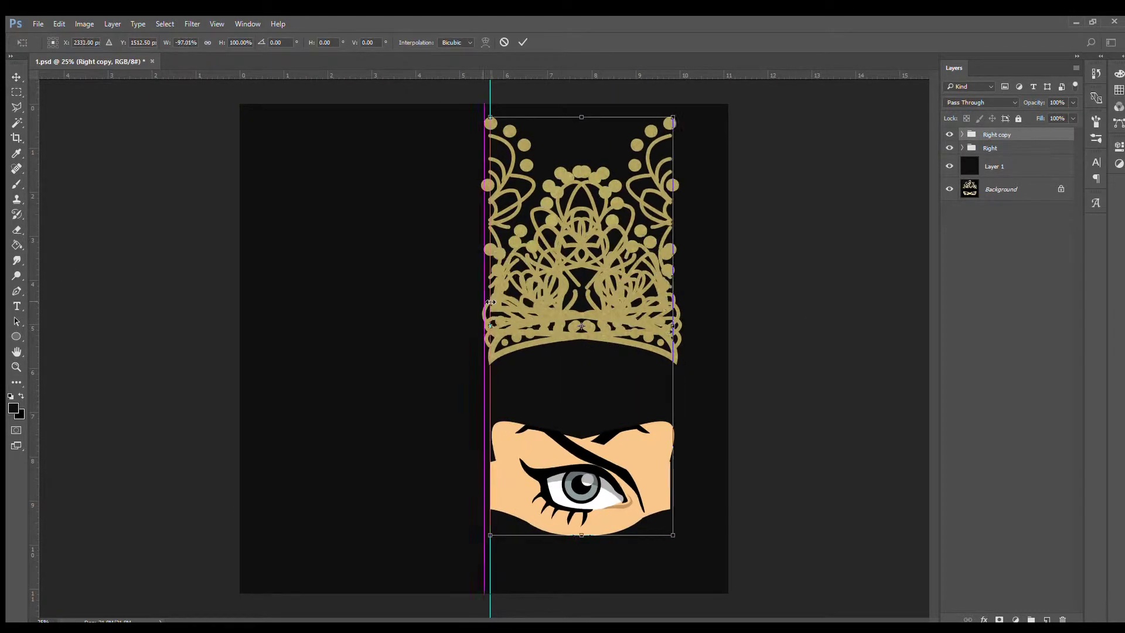
left_click_drag(550, 281, 356, 281)
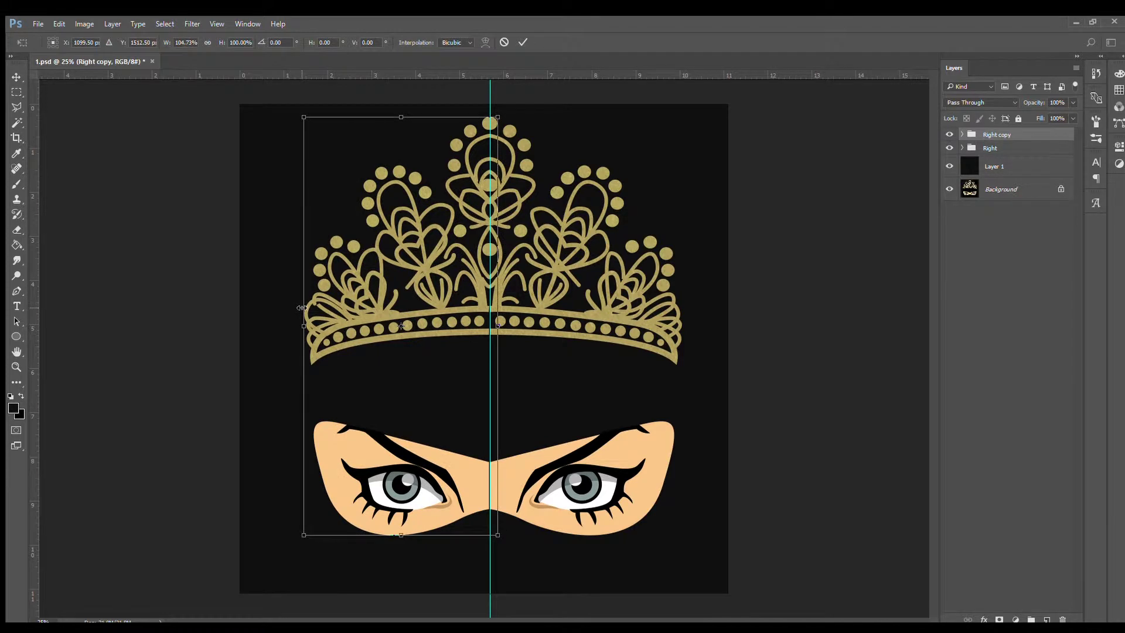
left_click(49, 42)
key("ctrl+t")
mouse_move(488, 326)
left_mouse_down()
mouse_move(532, 330)
mouse_move(300, 325)
left_mouse_up()
key("Return")
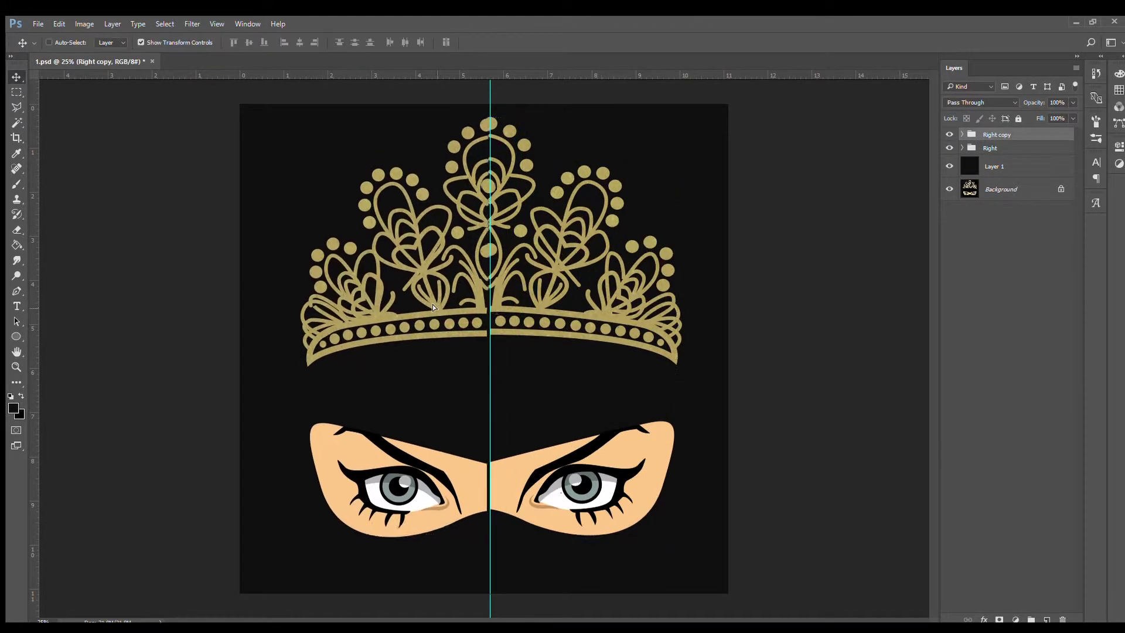
scroll(433, 305, "up", 5)
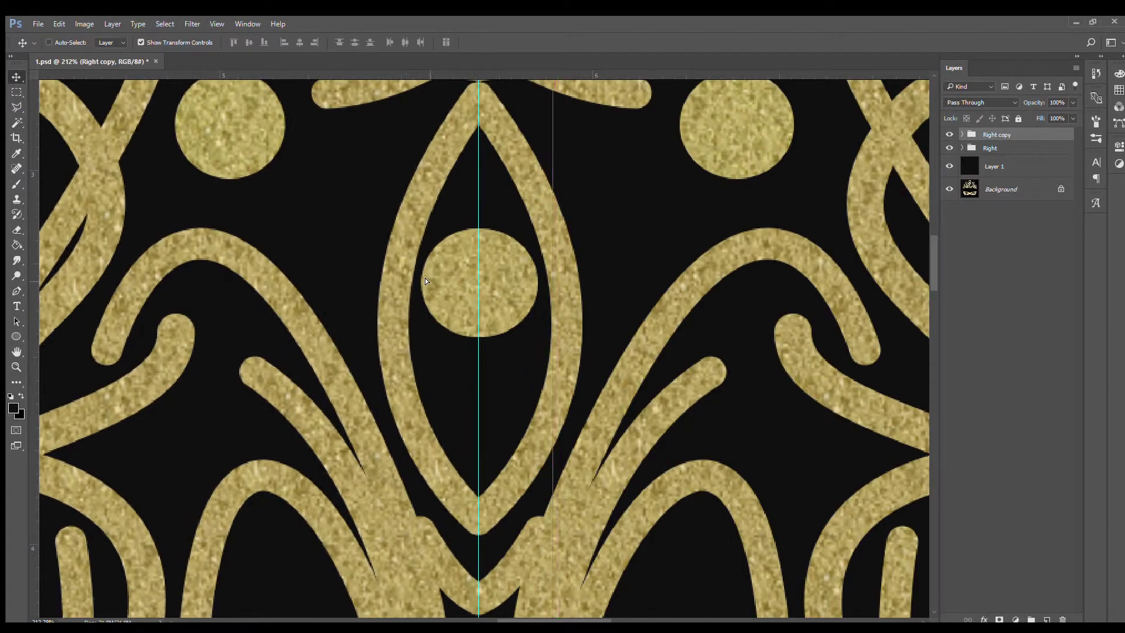
Step: Hide the centre guide and zoom in on the eyes to inspect the seam
scroll(428, 277, "down", 10)
left_click(476, 535)
scroll(476, 534, "up", 8)
scroll(476, 535, "down", 2)
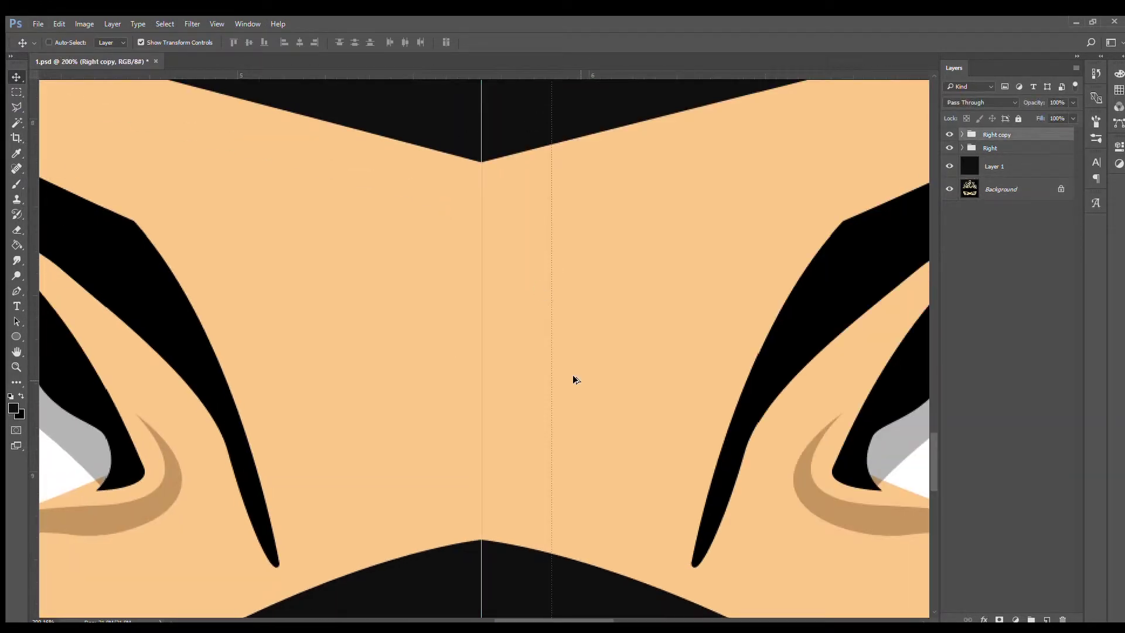
scroll(528, 328, "down", 6)
key("ctrl+semicolon")
key("z")
scroll(455, 502, "up", 5)
Step: Nudge the Right copy group so the mirrored half meets the centre seam
left_click(454, 503)
key("v")
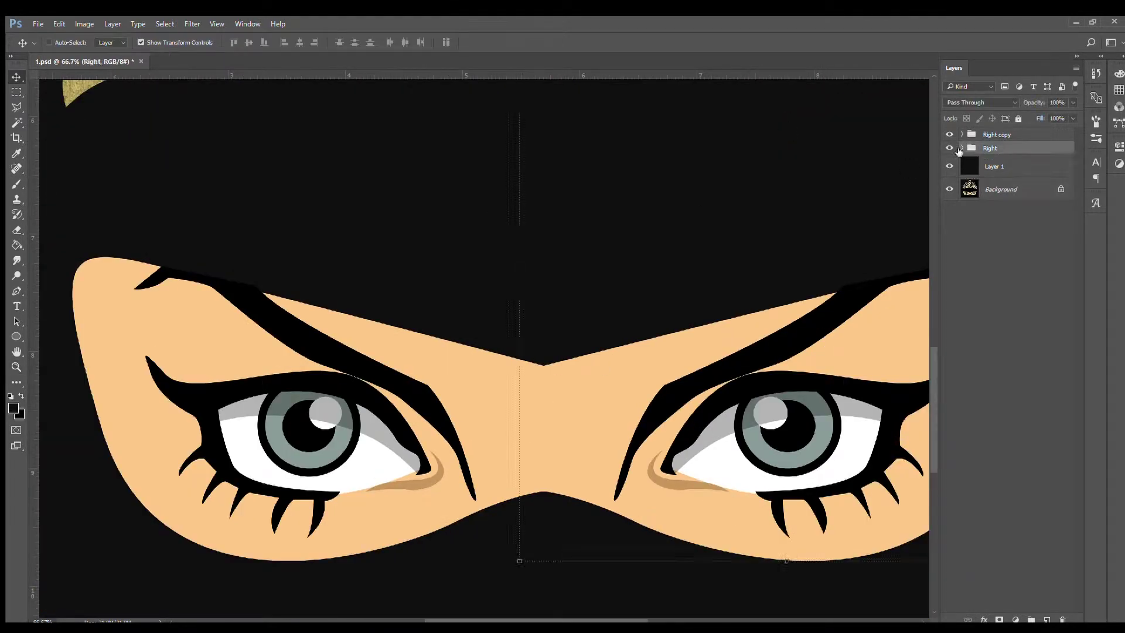
left_click(997, 134)
left_click_drag(488, 414, 518, 405)
key("z")
scroll(613, 365, "down", 1)
scroll(616, 372, "down", 2)
key("ctrl+s")
Step: Toggle the black and background layers' visibility to check transparency, leaving black Layer 1 visible
key("v")
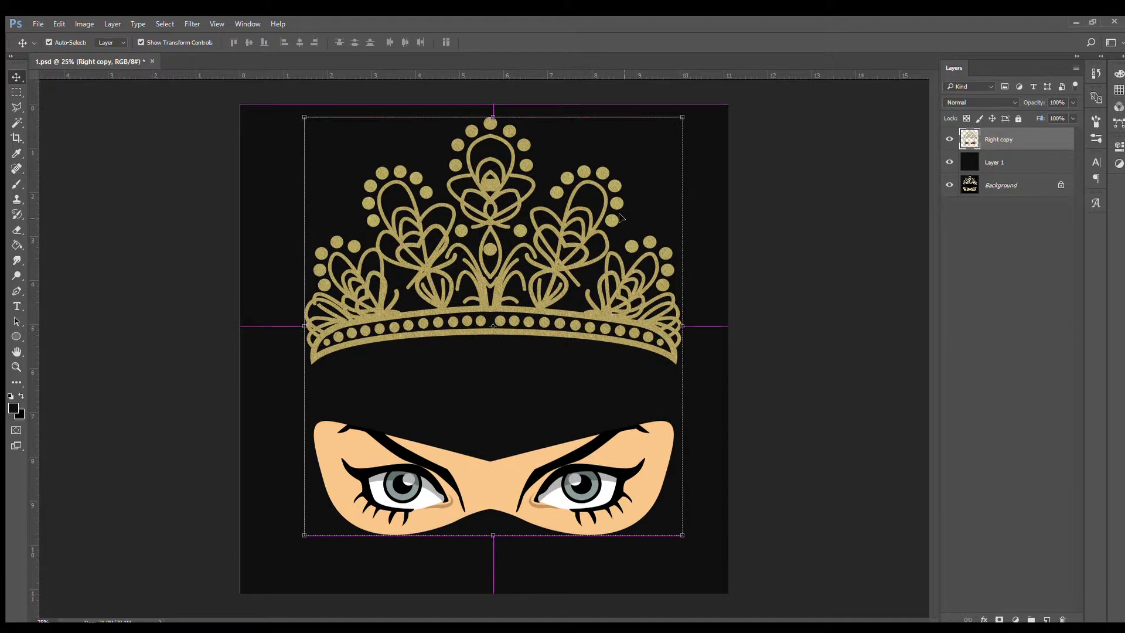
left_click(996, 166)
key("ctrl+s")
left_click_drag(949, 168, 949, 189)
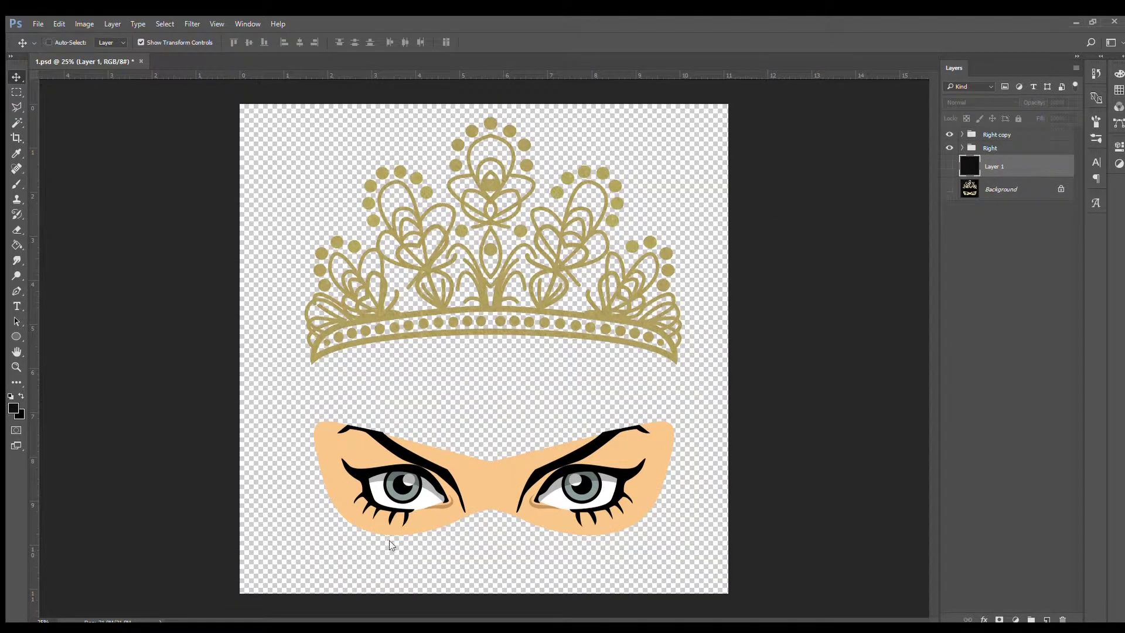
left_click(949, 167)
Step: Move the Right and Right copy groups about 30 px lower and slightly left, then save
left_click(990, 149)
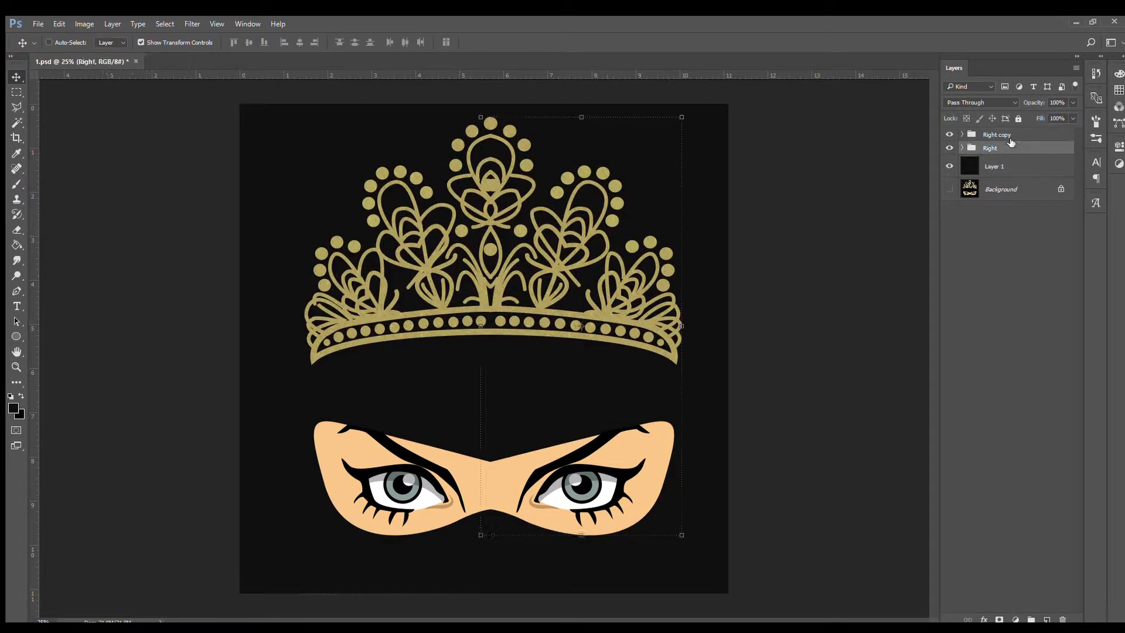
left_click_drag(546, 221, 546, 240)
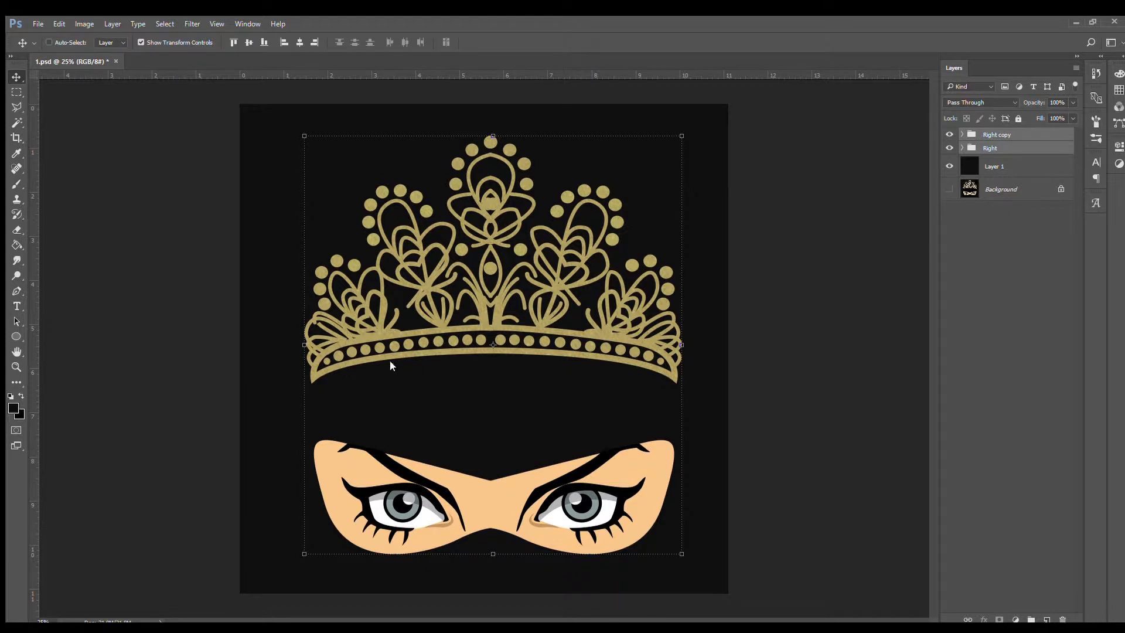
key("shift+Left")
key("shift+Left")
key("ctrl+s")
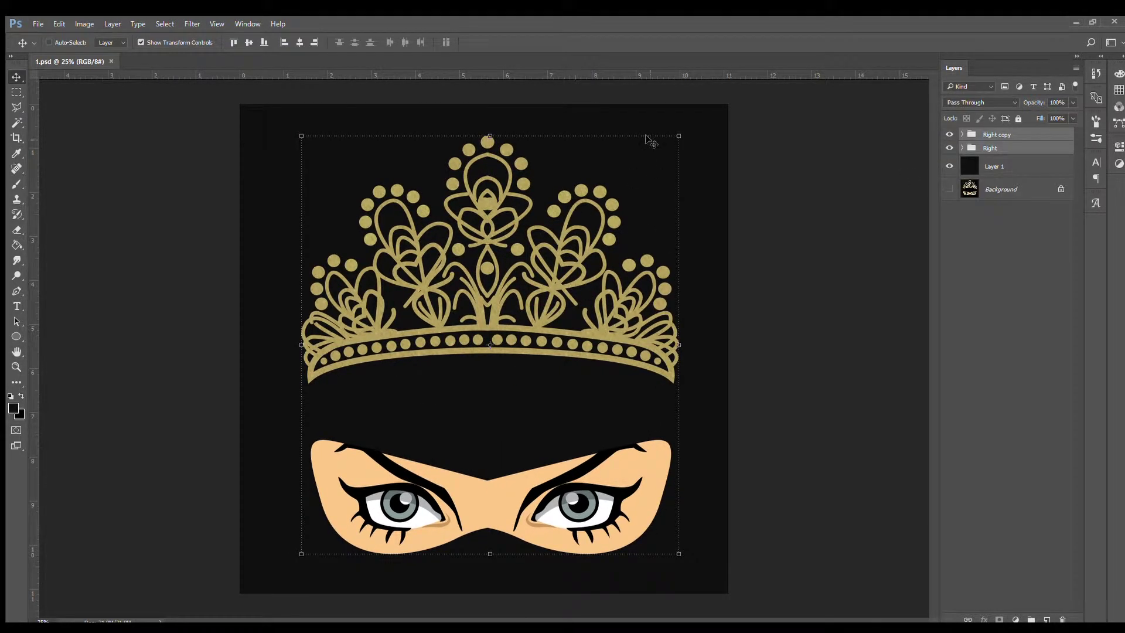
key("ctrl+minus")
key("z")
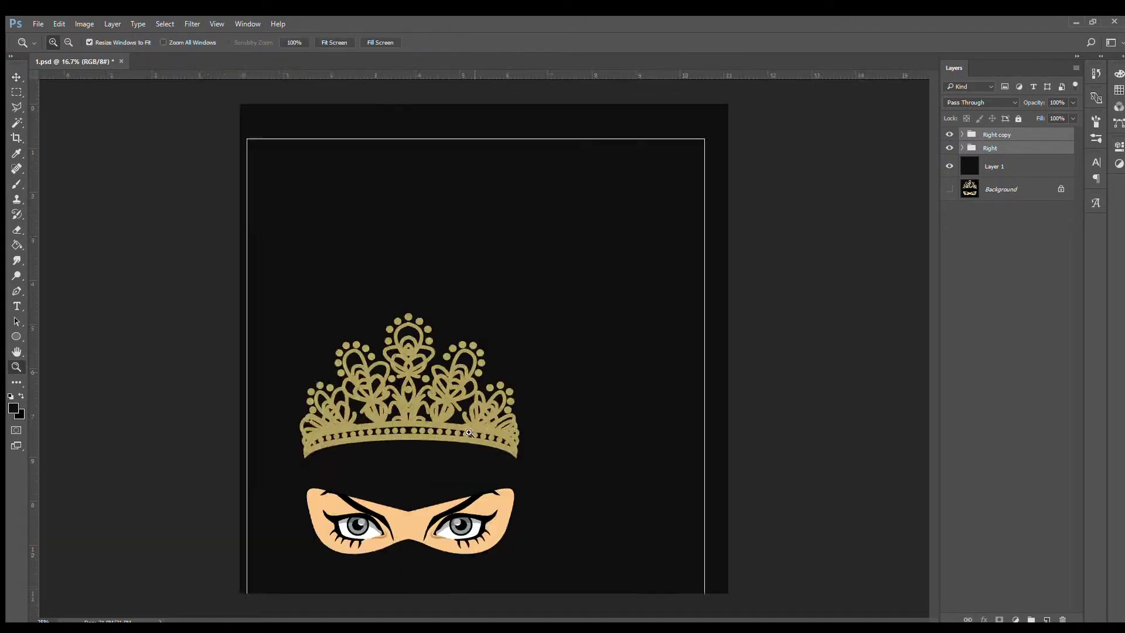
key("v")
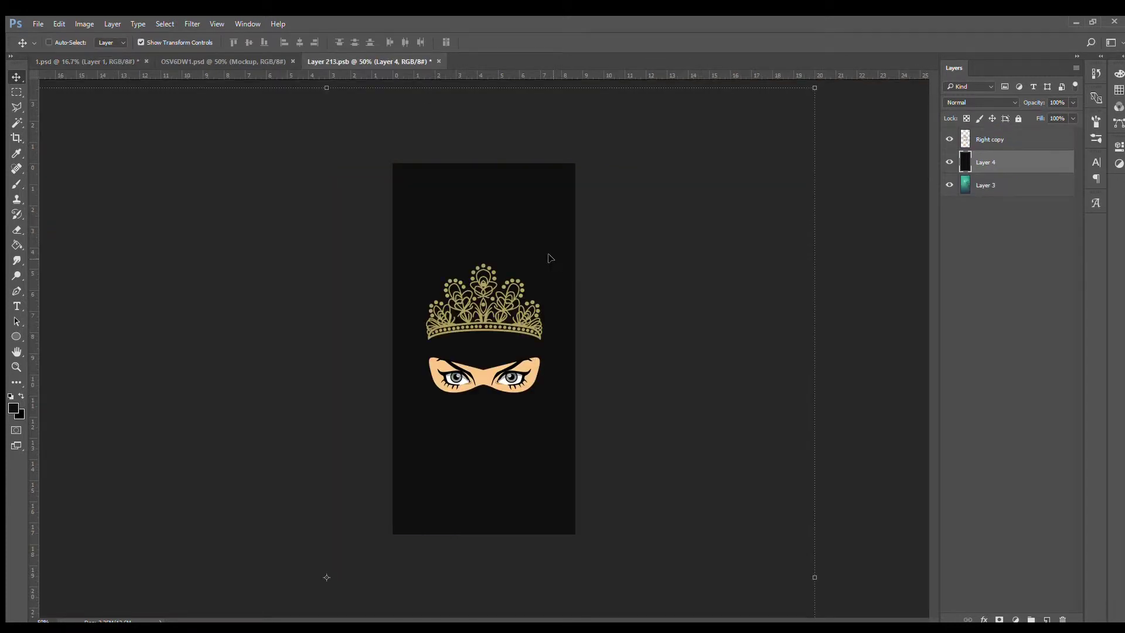
Step: Save the Layer 213.psb smart object so the phone-case mockup shows the design
key("ctrl+s")
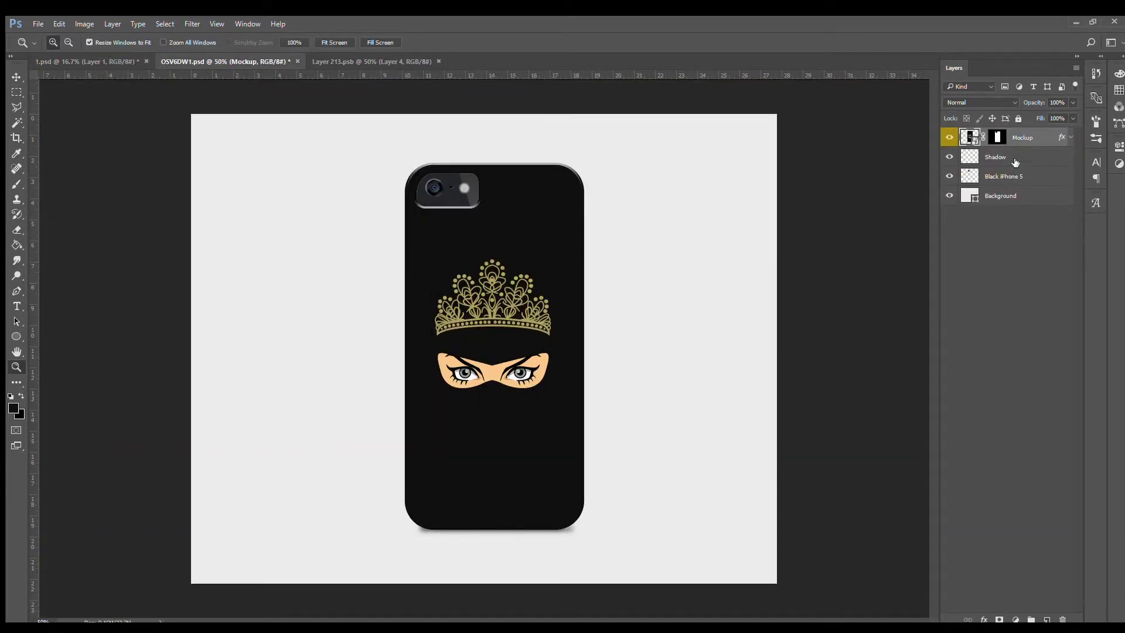